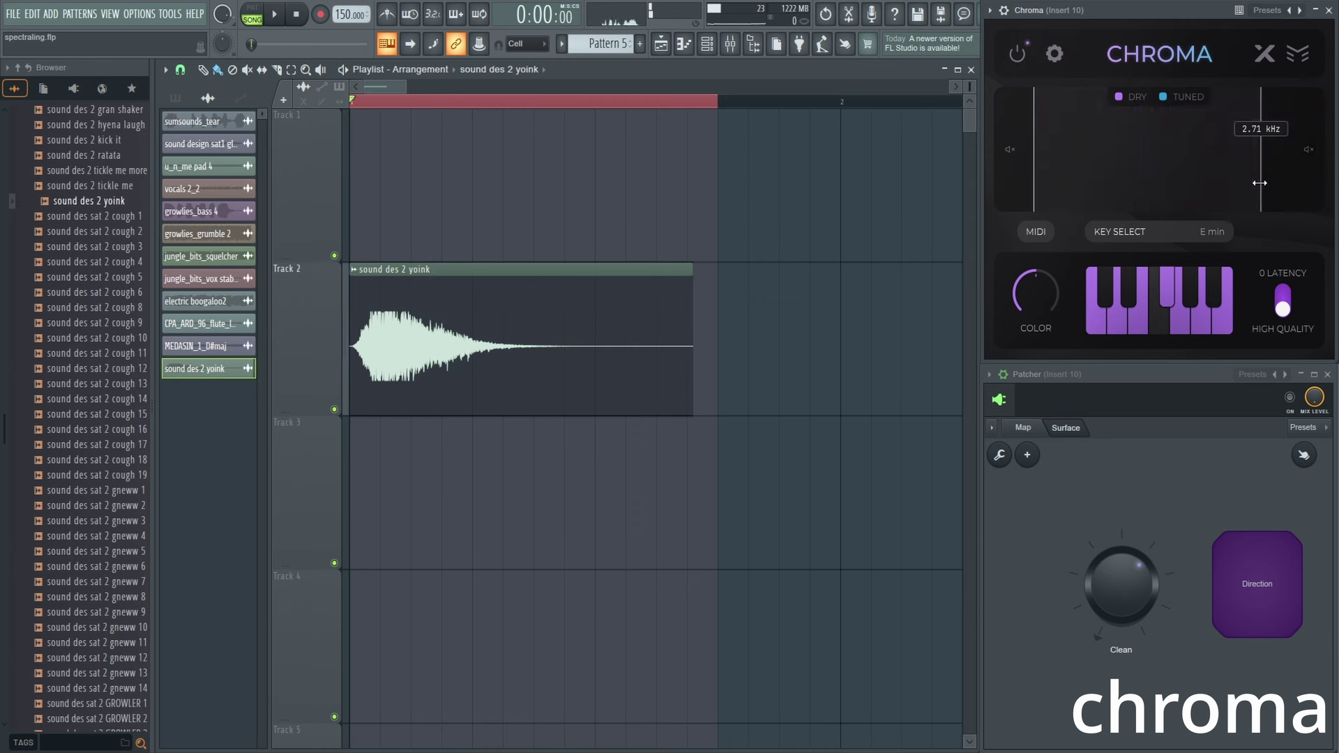
# Play the sound des 2 yoink clip through Chroma and raise the Color amount.
pyautogui.press('space')
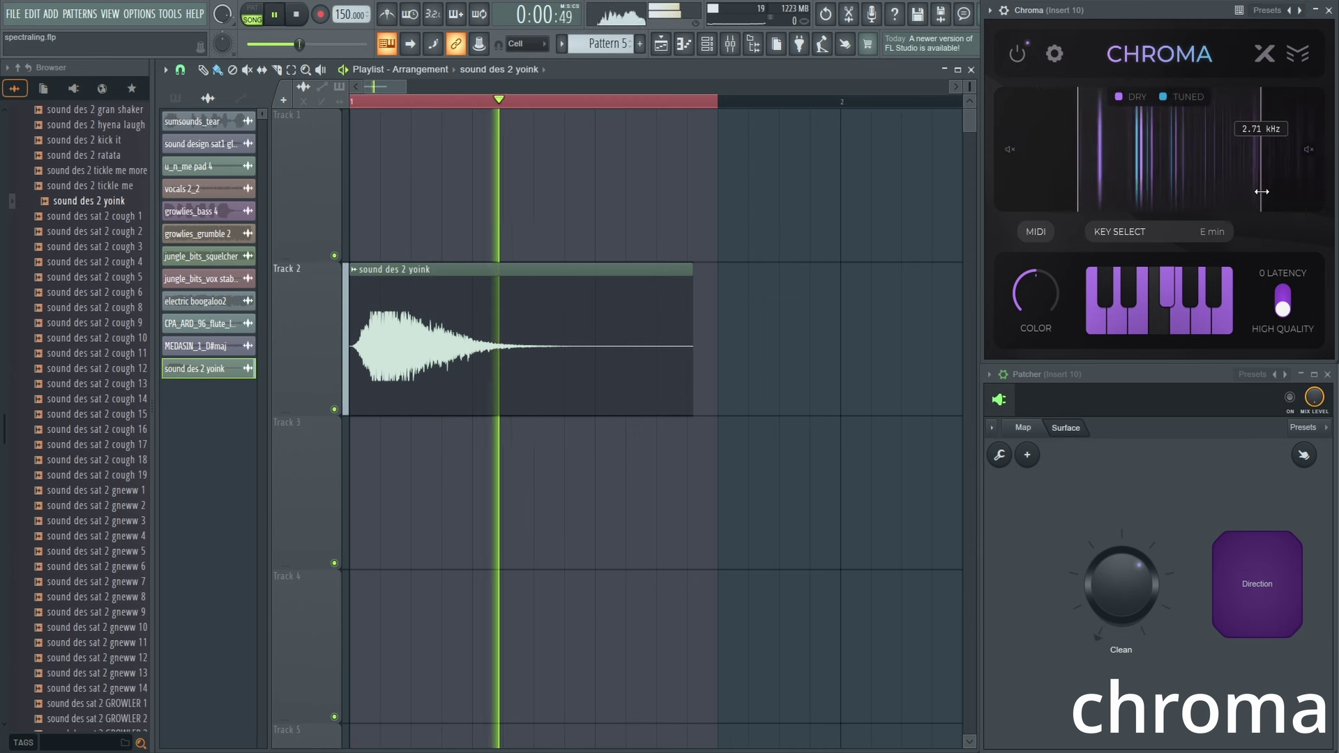
pyautogui.press('space')
pyautogui.press('space')
pyautogui.press('space')
pyautogui.moveTo(1053, 293); pyautogui.dragTo(1056, 273)
pyautogui.press('space')
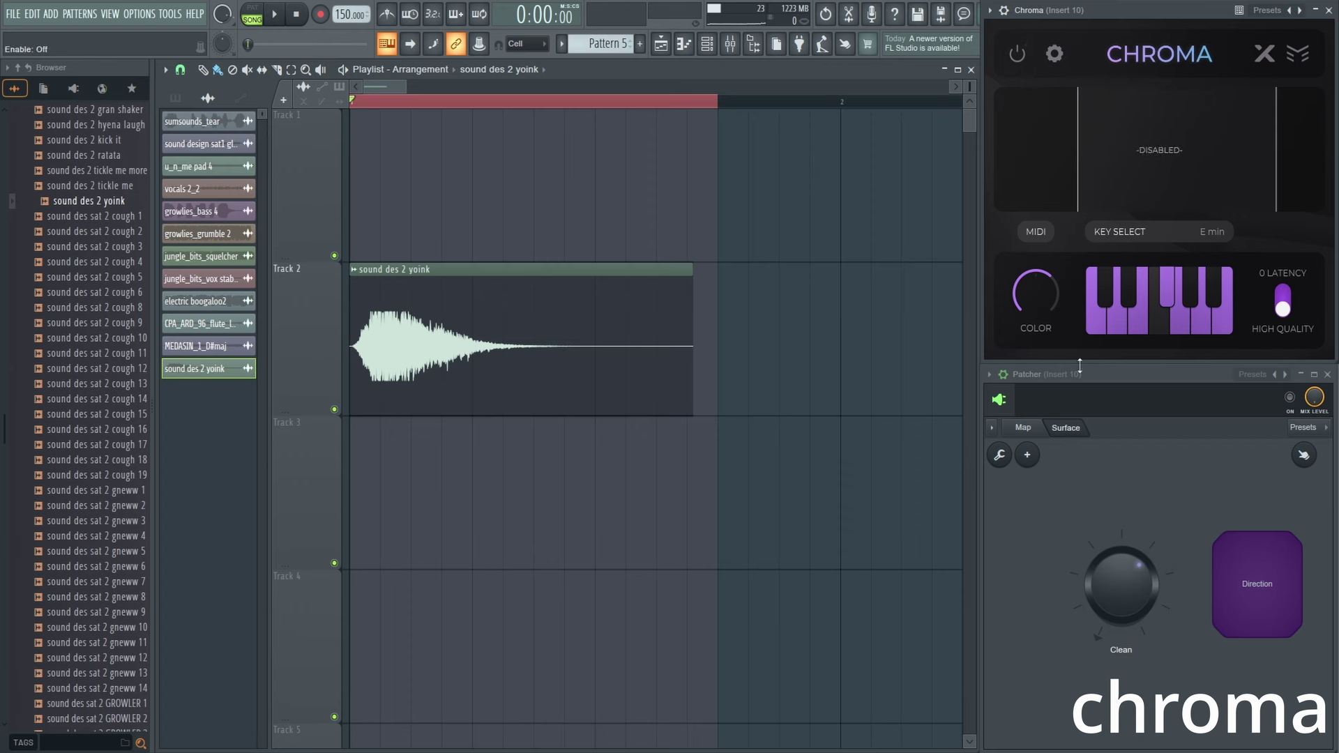
# Audition the sound des 2 yoink clip through Patcher with Chroma bypassed.
pyautogui.press('space')
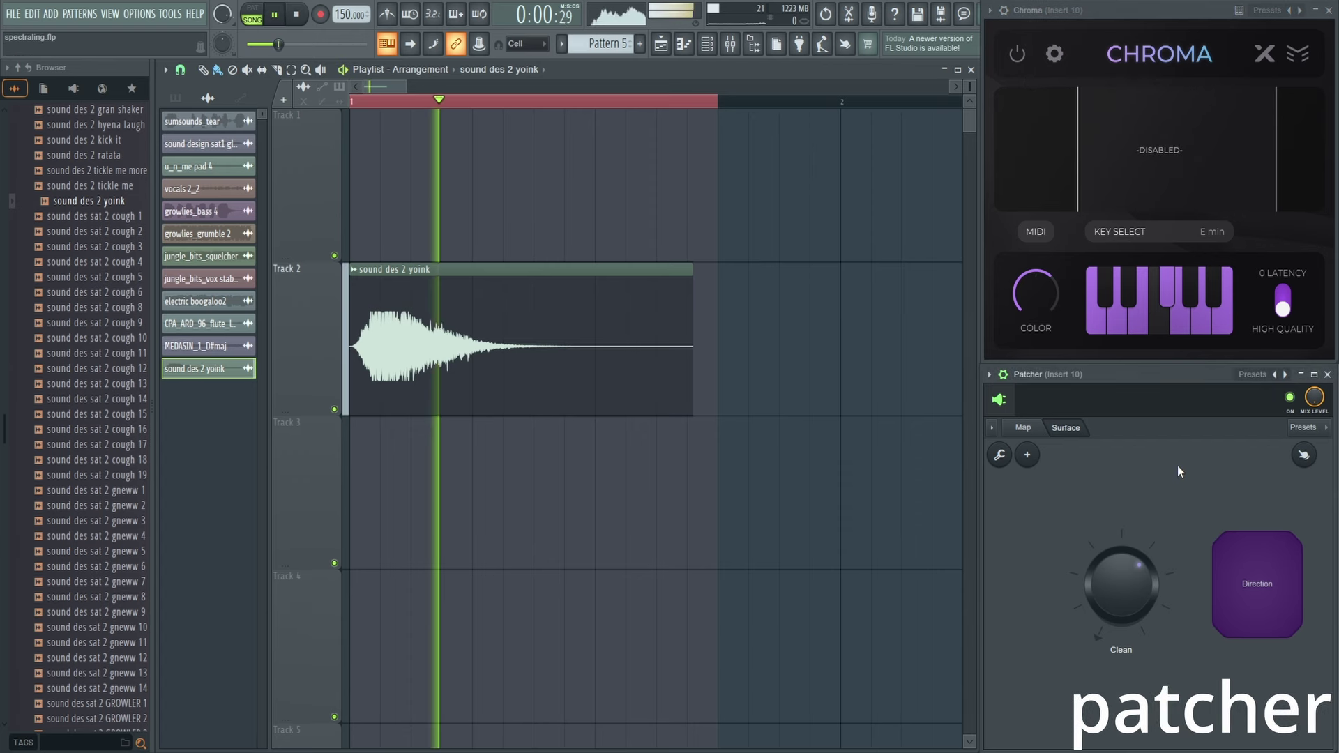
pyautogui.press('space')
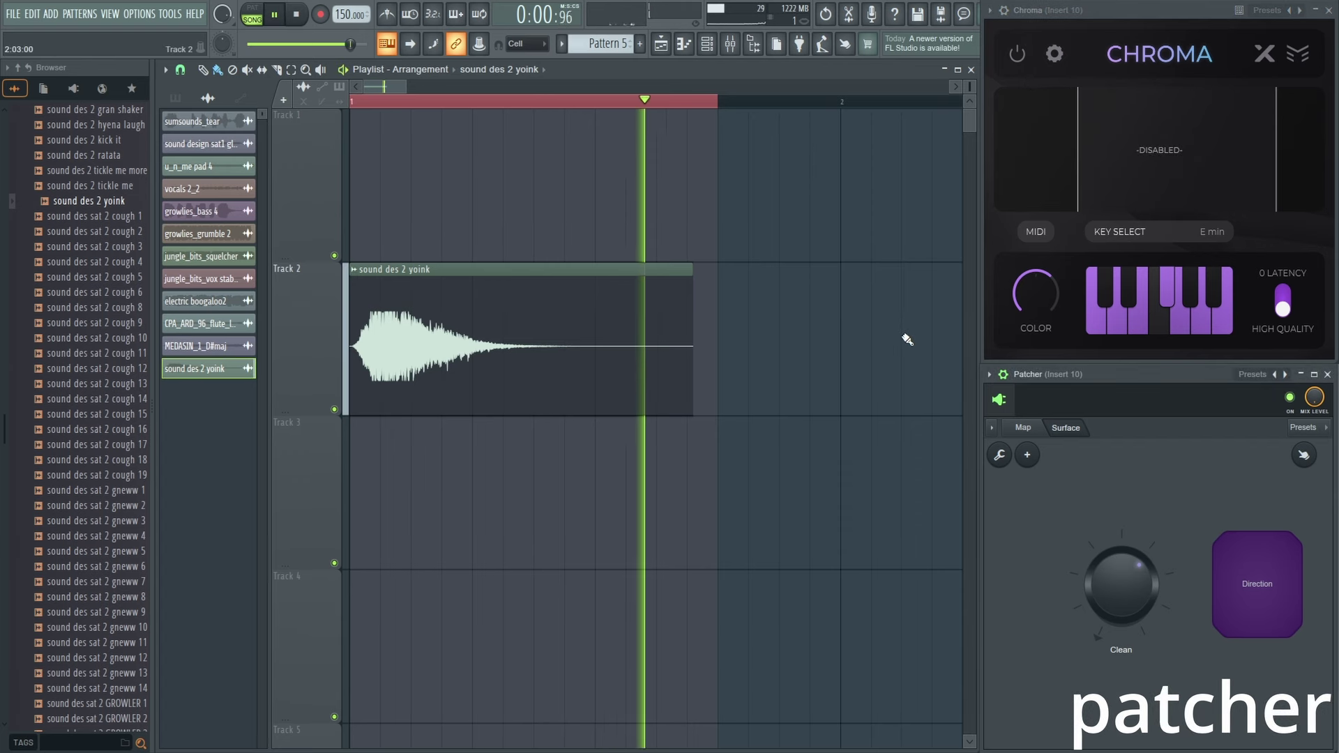
pyautogui.press('space')
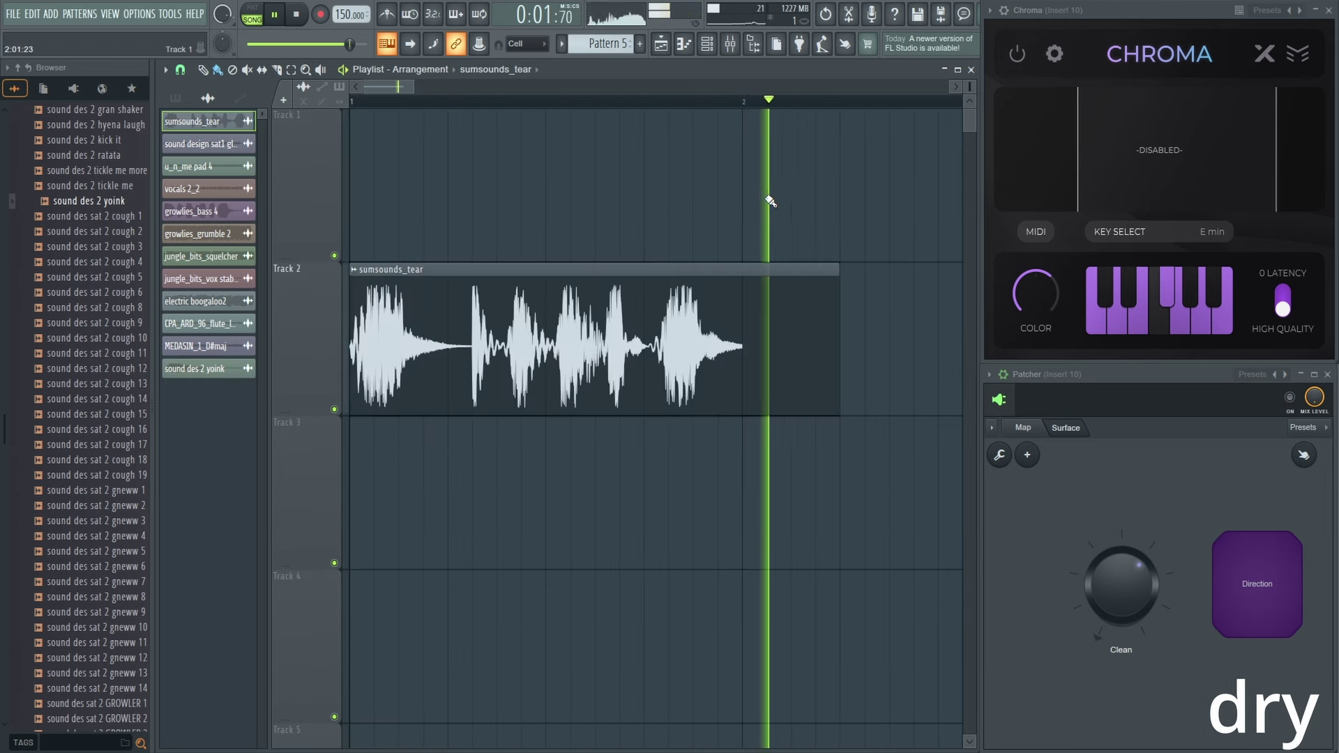
# Play the sumsounds_tear clip through Chroma, lowering the tuned range's end and setting its start to 225.9 Hz.
pyautogui.press('space')
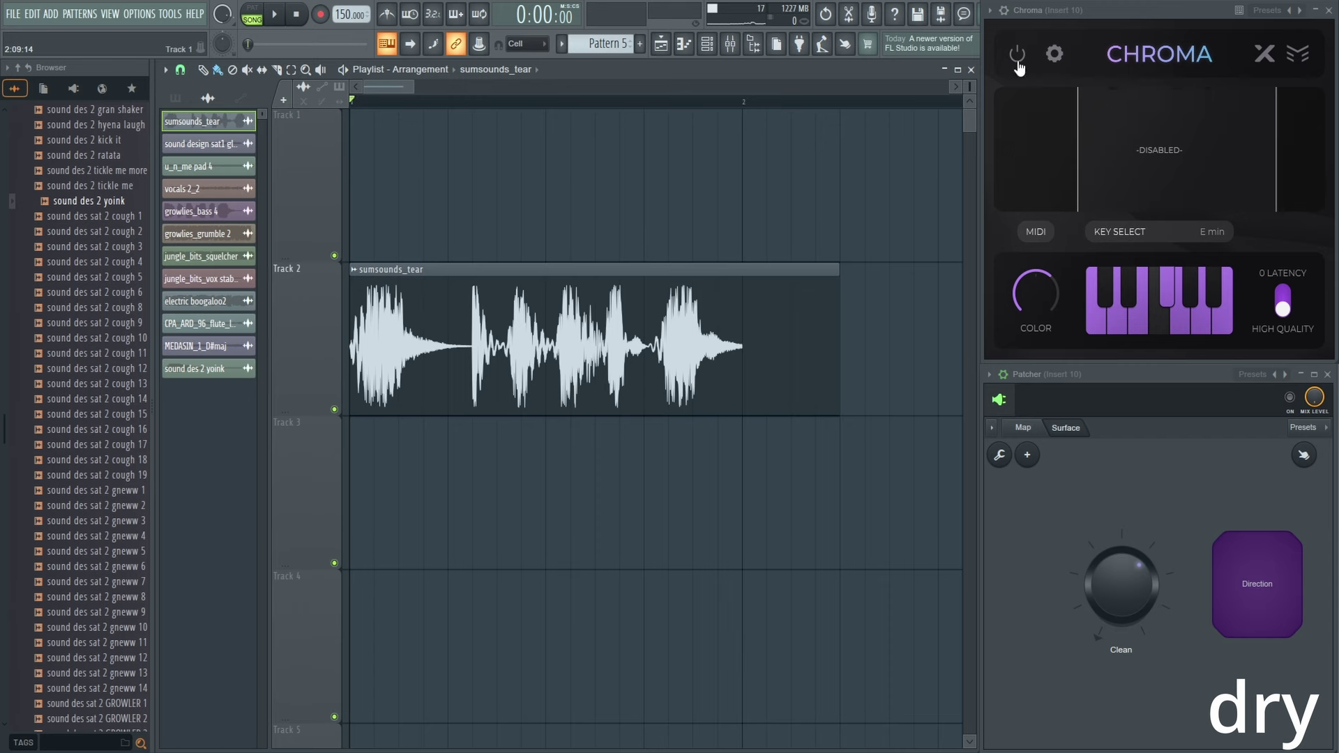
pyautogui.press('space')
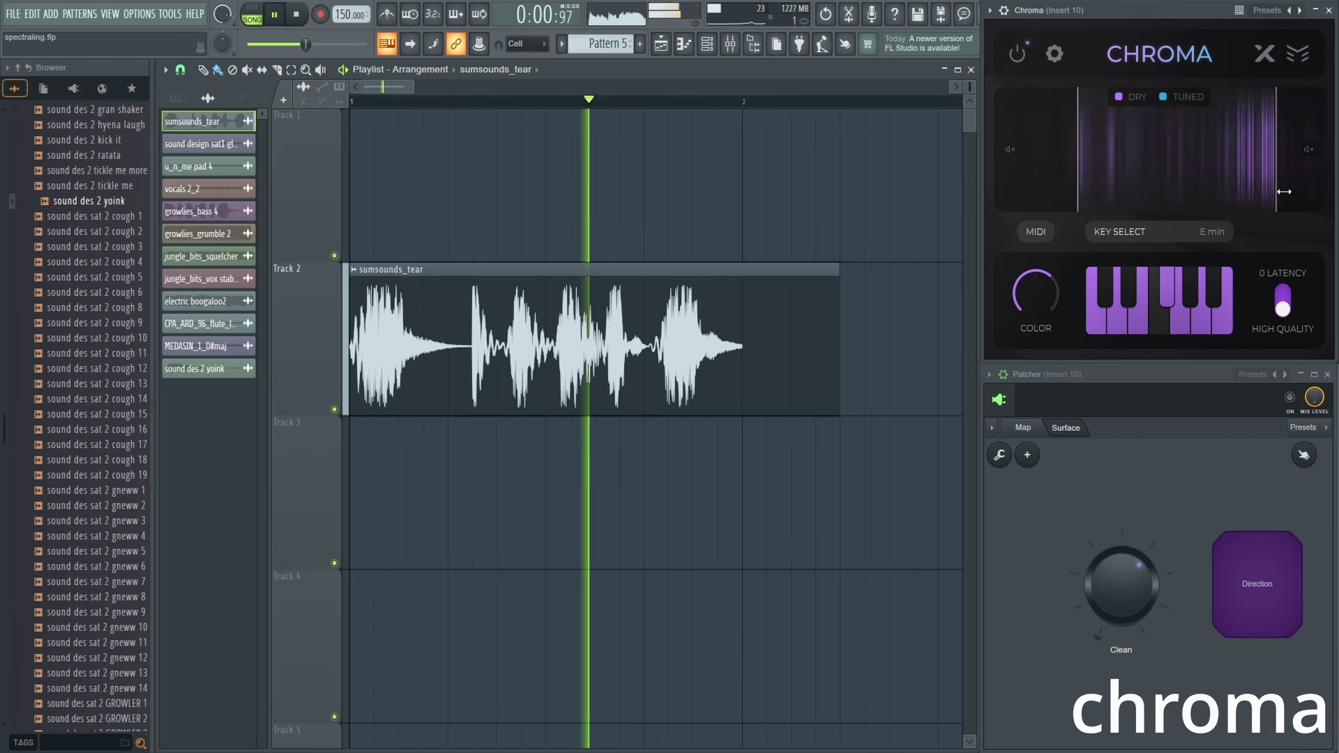
pyautogui.press('space')
pyautogui.moveTo(1282, 190); pyautogui.dragTo(1254, 190)
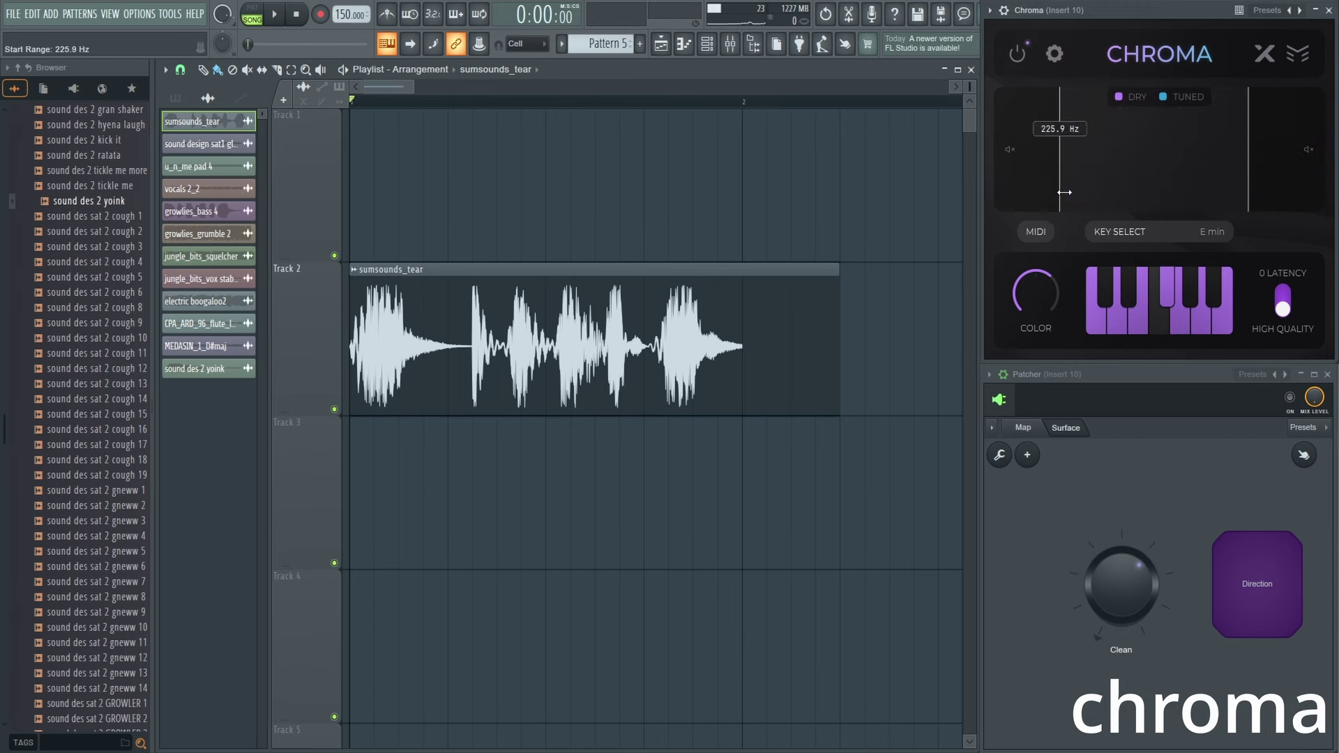
pyautogui.press('space')
pyautogui.press('space')
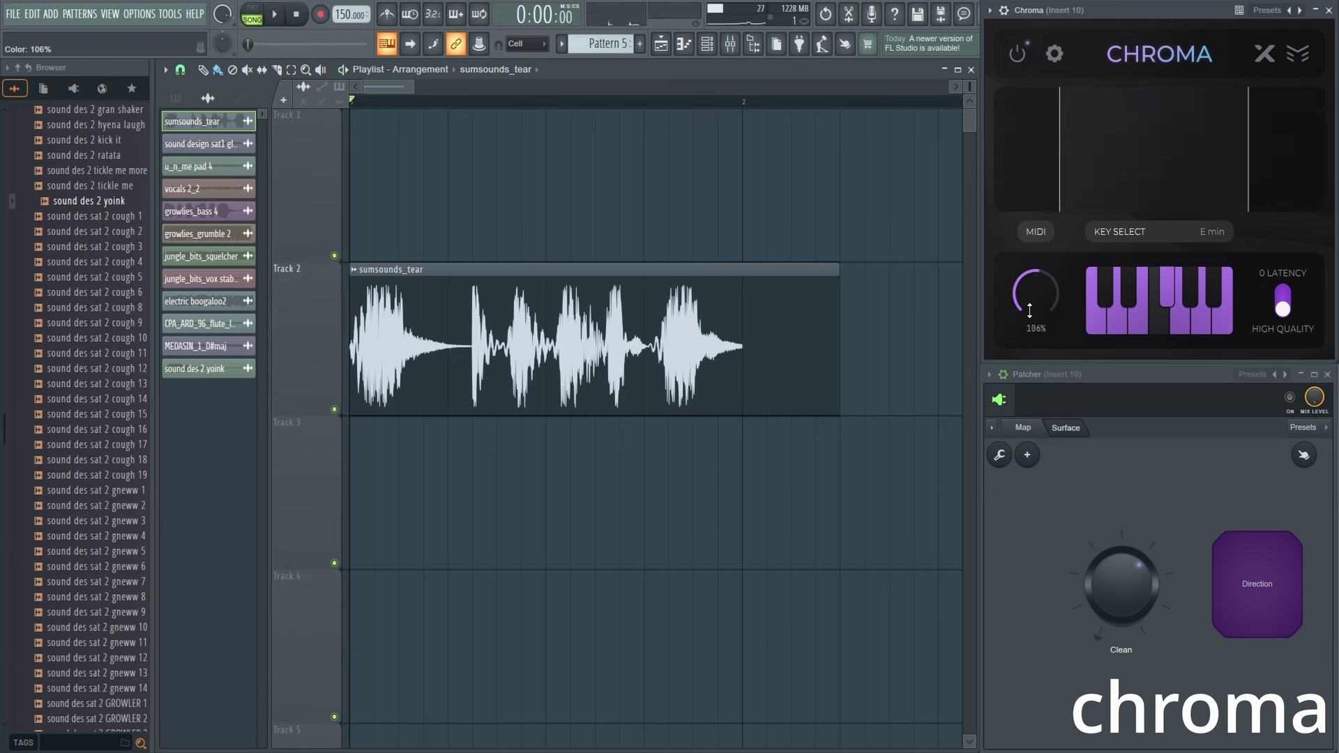
# Lower Chroma's Color amount slightly and compare the sumsounds_tear clip through Chroma and through Patcher.
pyautogui.moveTo(1029, 310); pyautogui.dragTo(1029, 315)
pyautogui.press('space')
pyautogui.press('space')
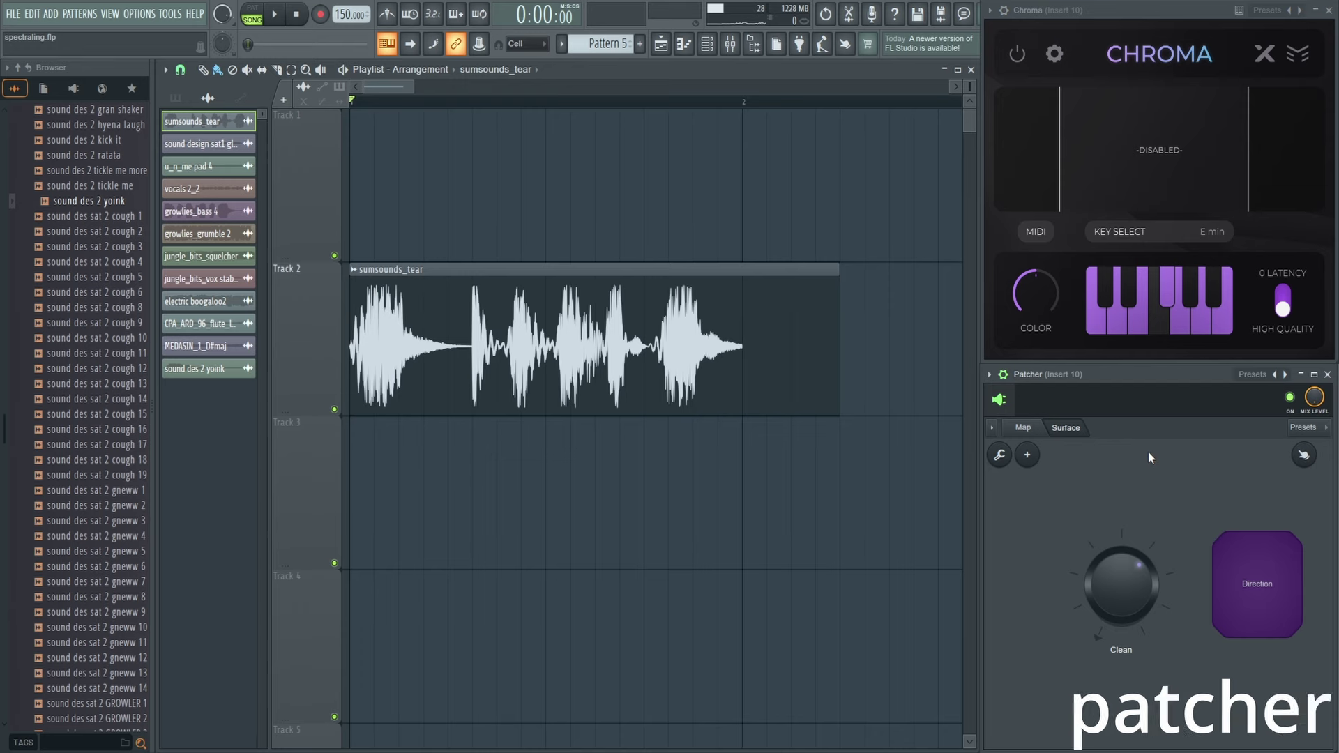
pyautogui.press('space')
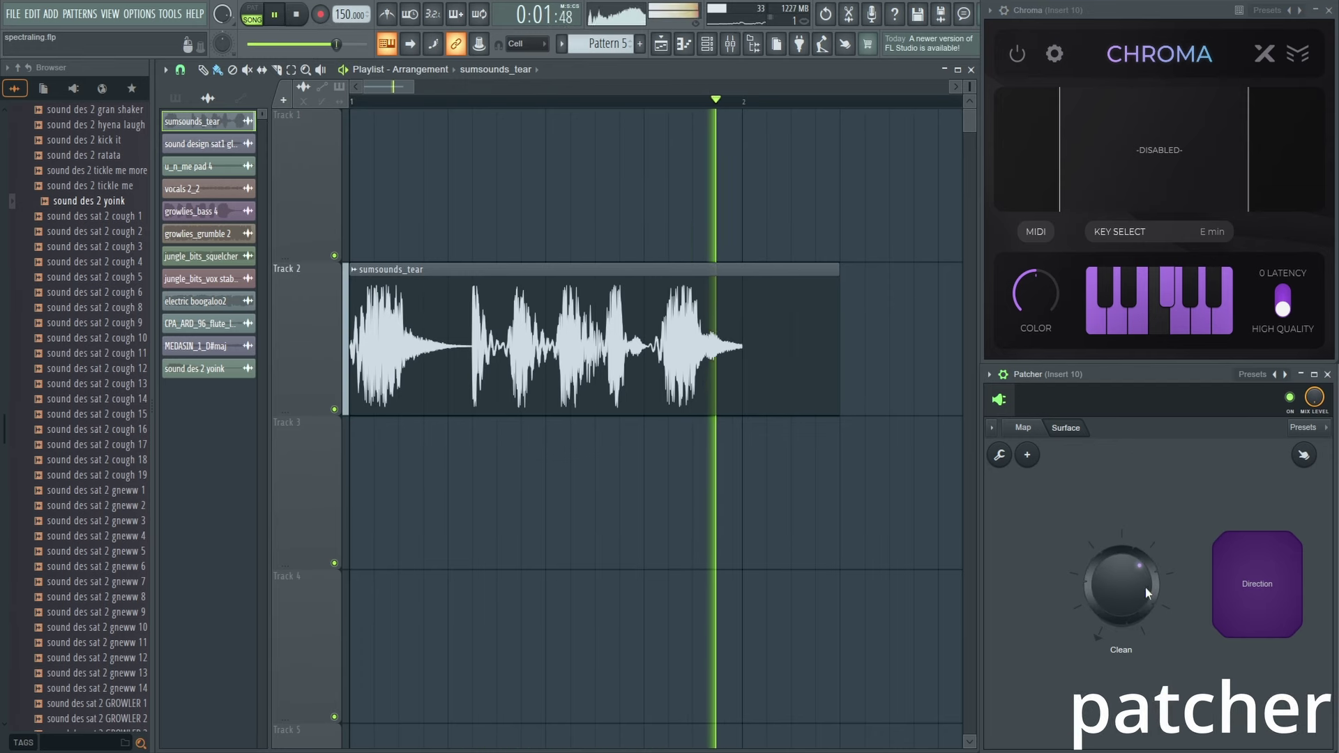
pyautogui.press('space')
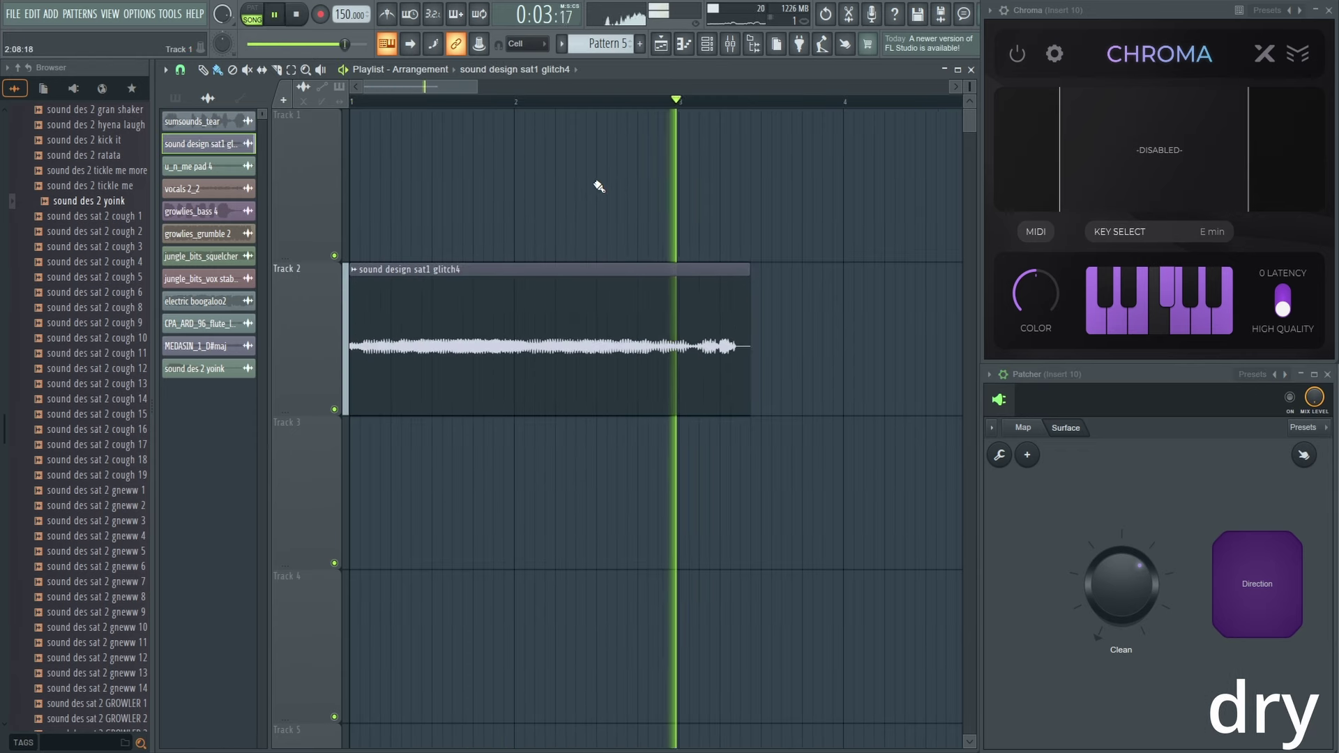
# Extend the end of the sound design sat1 glitch4 clip to just before bar 4 and play it through Chroma.
pyautogui.moveTo(741, 280); pyautogui.dragTo(802, 278)
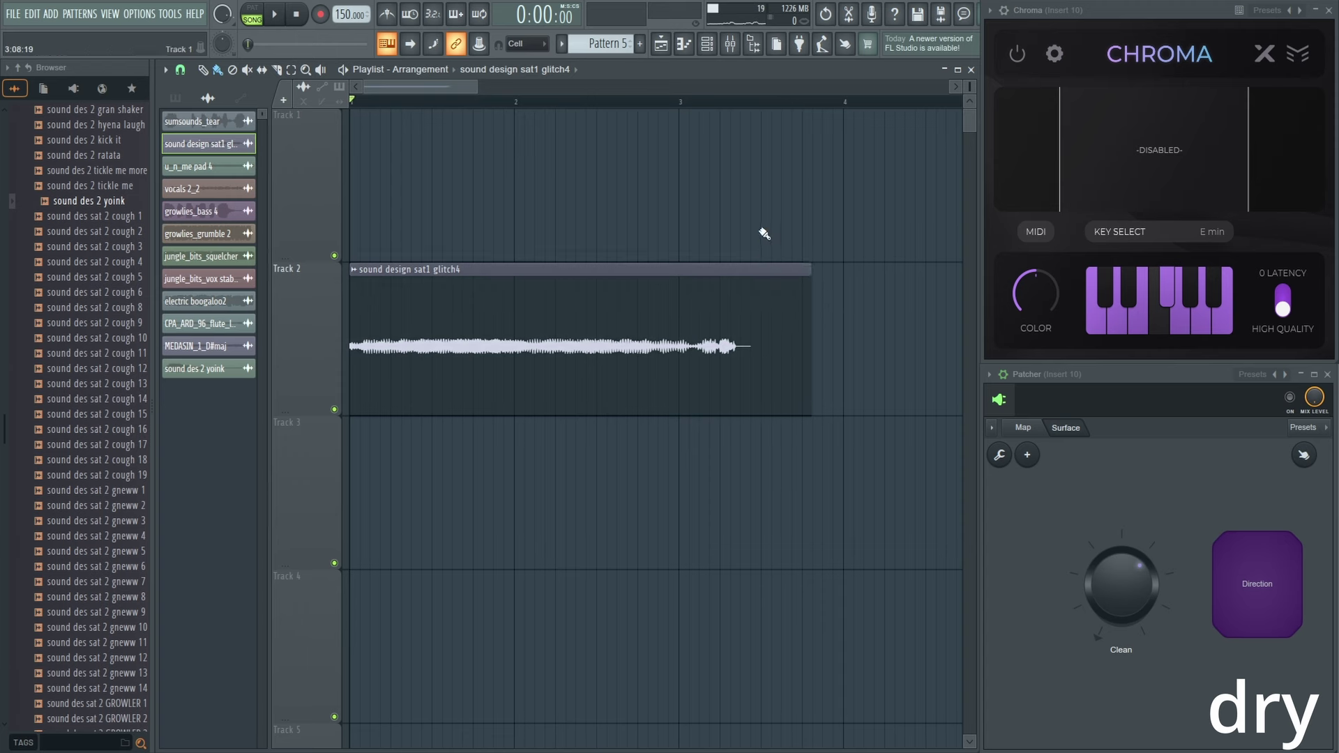
pyautogui.press('space')
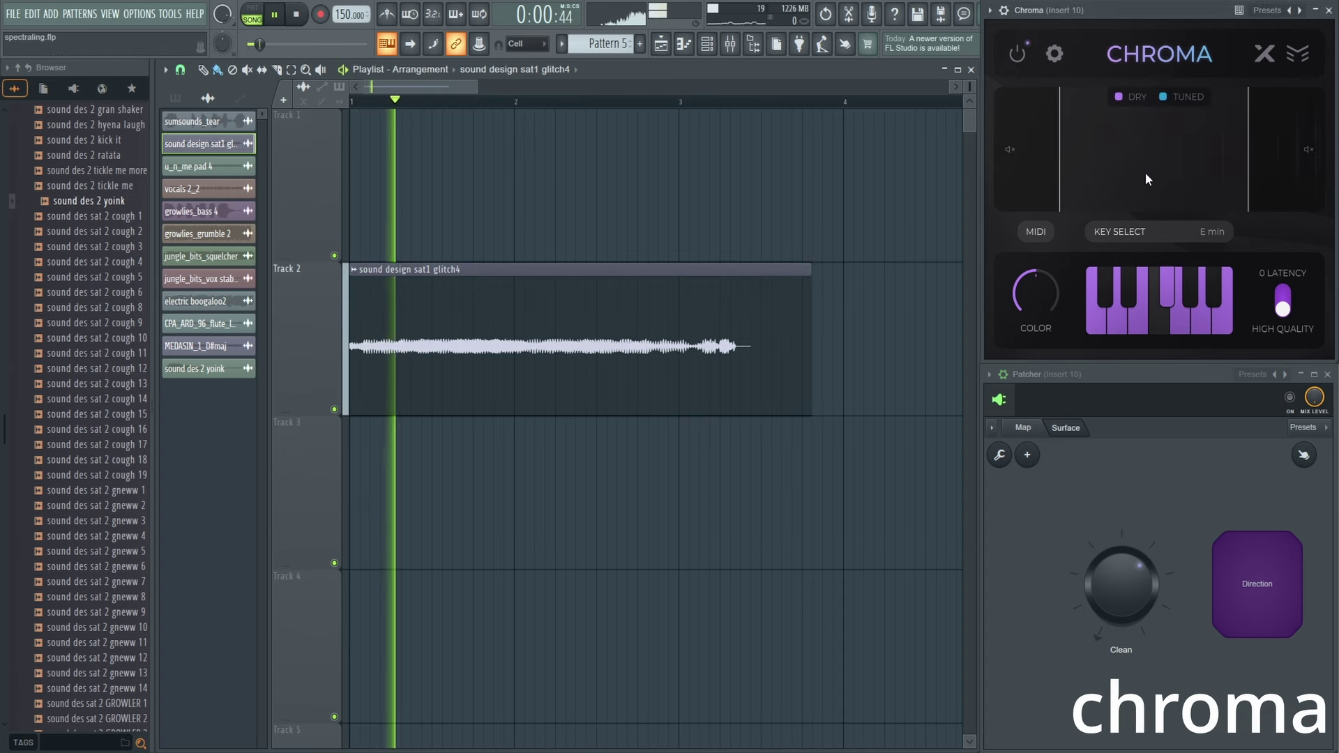
# Set Chroma's tuned range to end at 3.01 kHz with a higher start, and set Color to 116%.
pyautogui.moveTo(1249, 168); pyautogui.dragTo(1269, 168)
pyautogui.moveTo(1052, 180); pyautogui.dragTo(1068, 181)
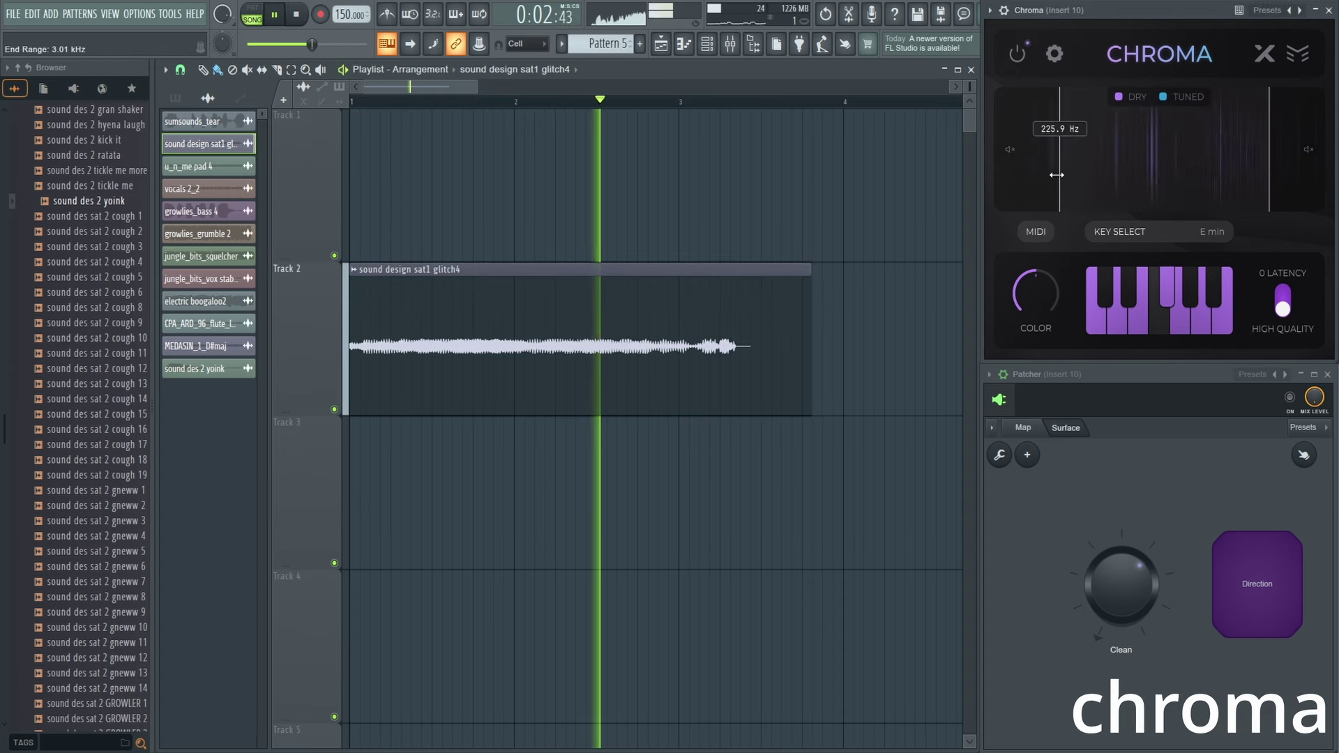
pyautogui.moveTo(1045, 267)
pyautogui.press('space')
pyautogui.press('space')
pyautogui.moveTo(1045, 267); pyautogui.dragTo(1040, 245)
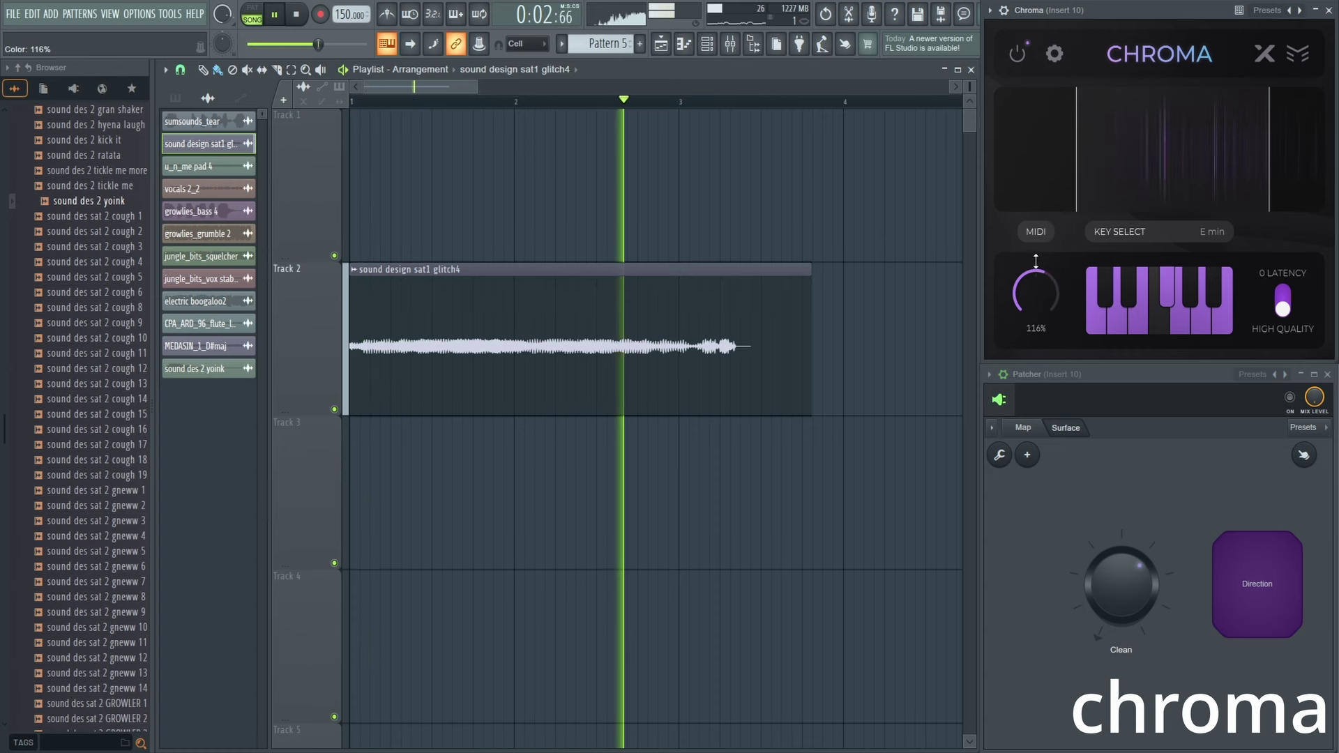
pyautogui.press('space')
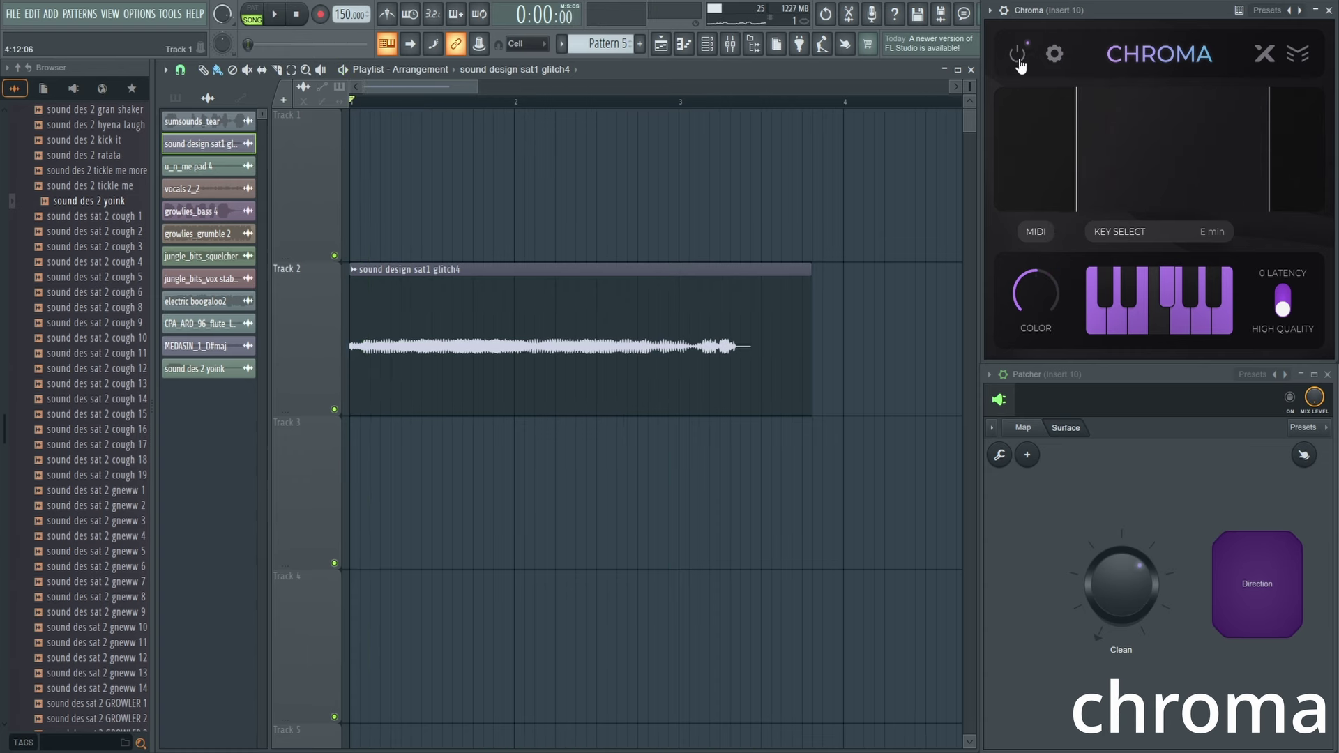
# Audition the sound design sat1 glitch4 clip through Patcher with Chroma bypassed.
pyautogui.press('space')
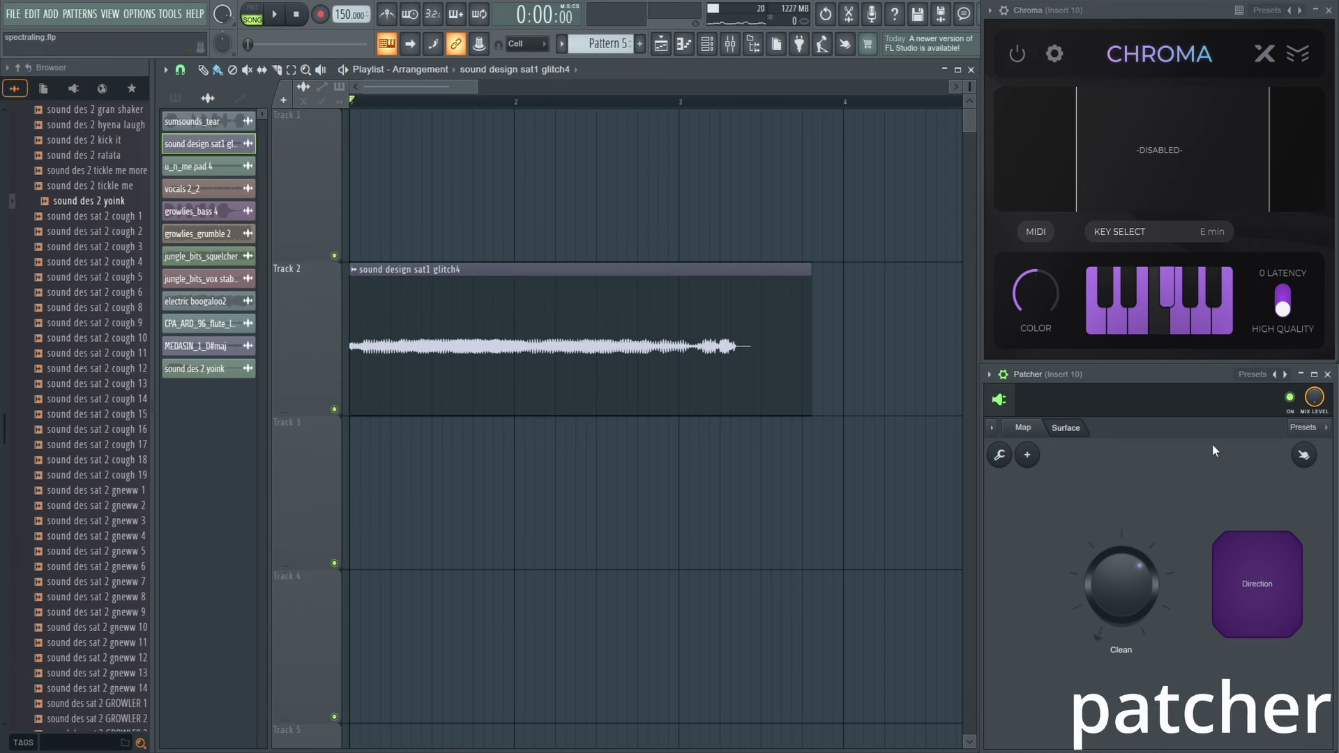
pyautogui.press('space')
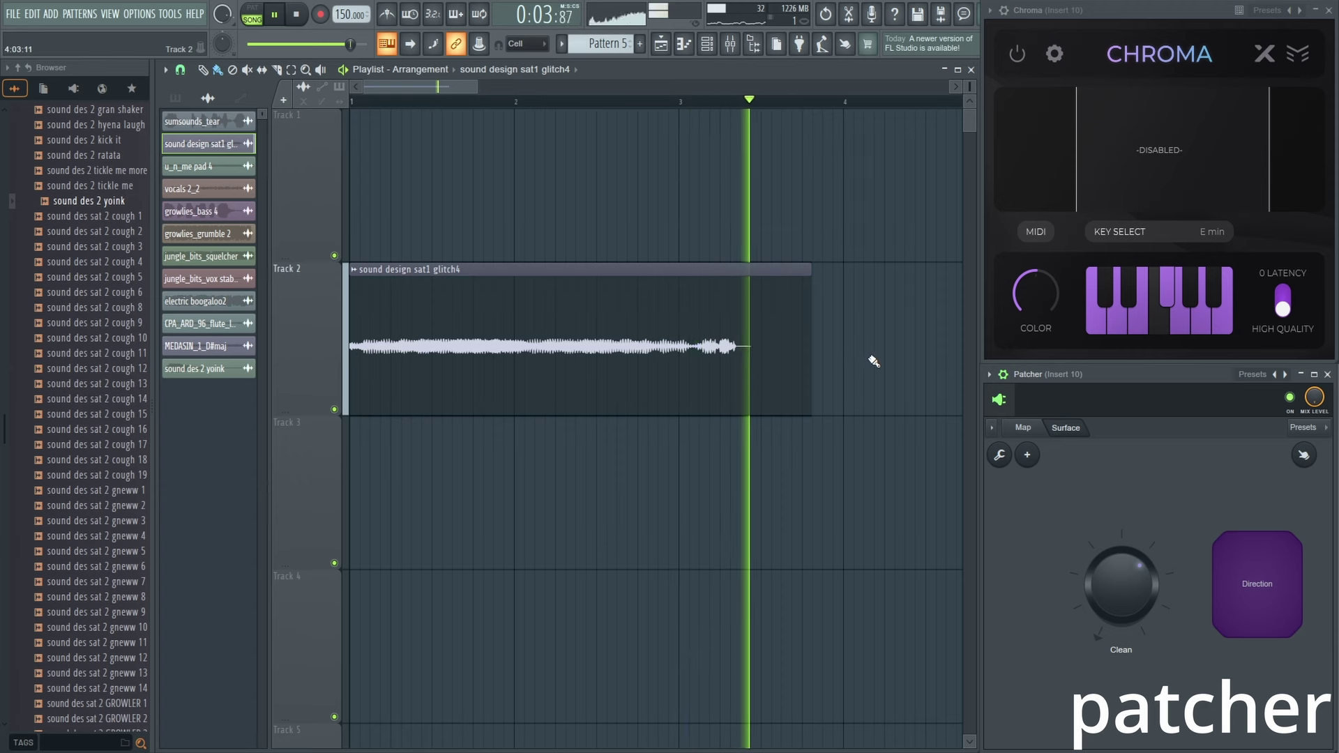
pyautogui.press('space')
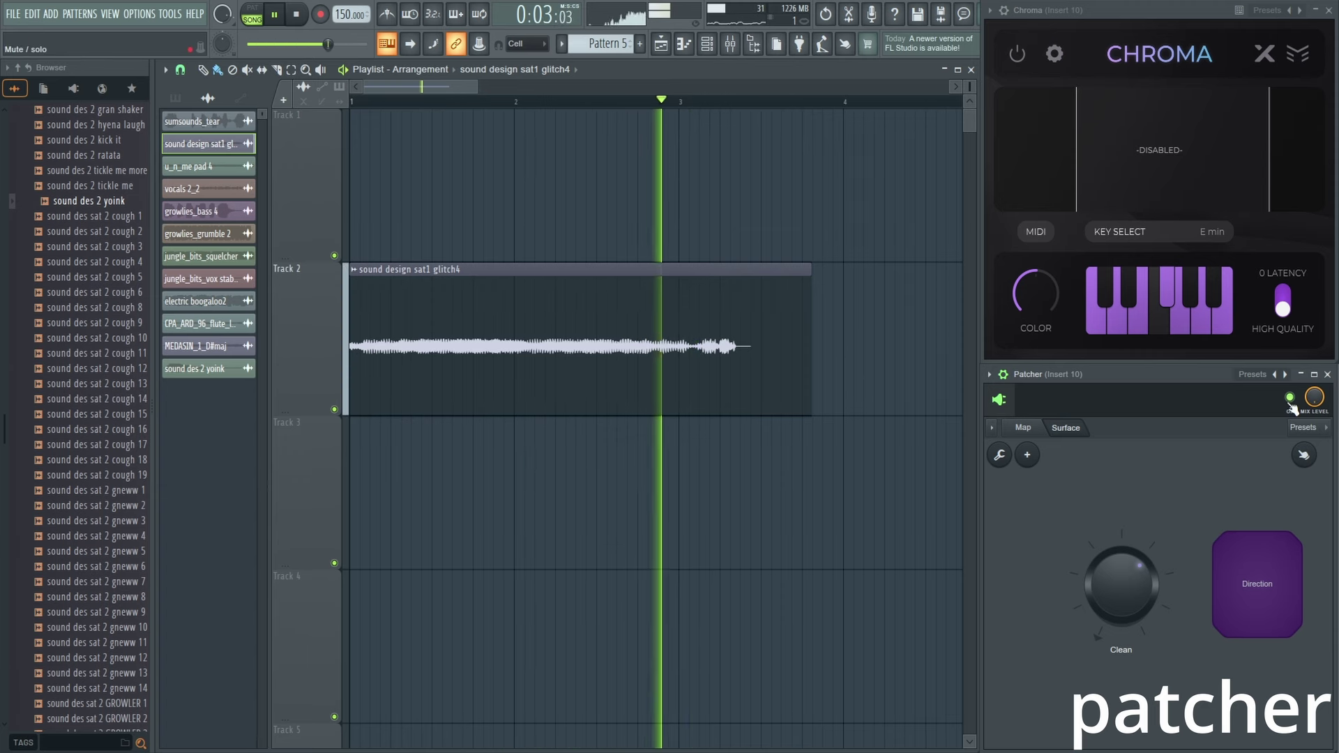
pyautogui.press('space')
# Replace the glitch4 clip on Track 2 with the u_n_me pad 4 sample.
pyautogui.click(630, 382)
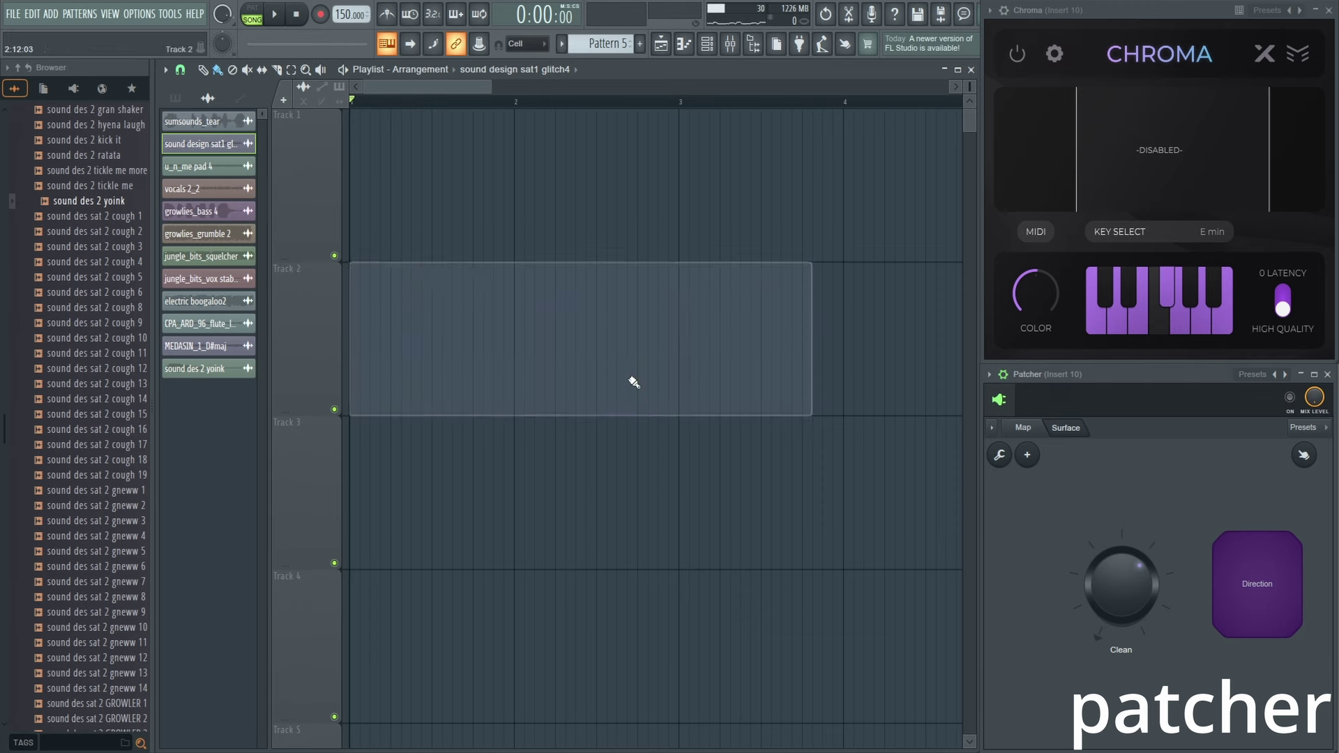
pyautogui.press('Delete')
pyautogui.click(195, 166)
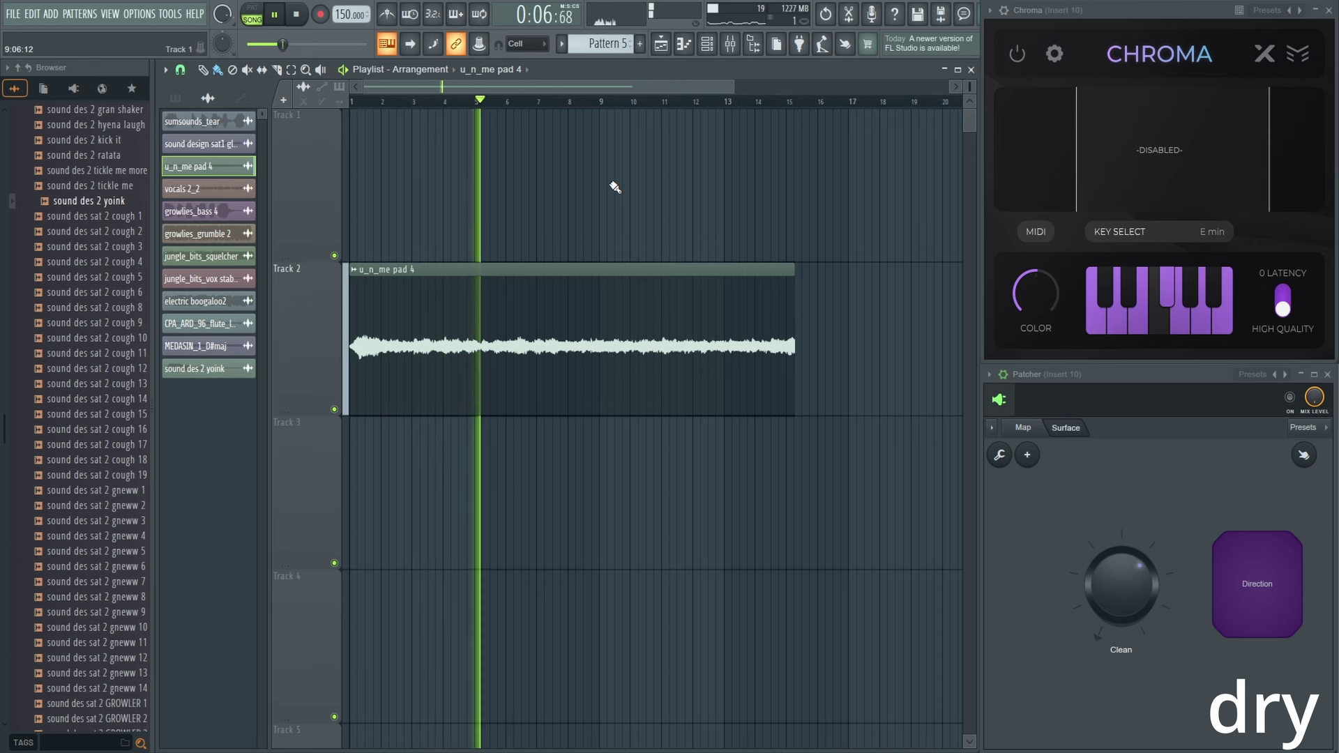
# Play the u_n_me pad 4 clip through Chroma and lower the end of the tuned range.
pyautogui.press('space')
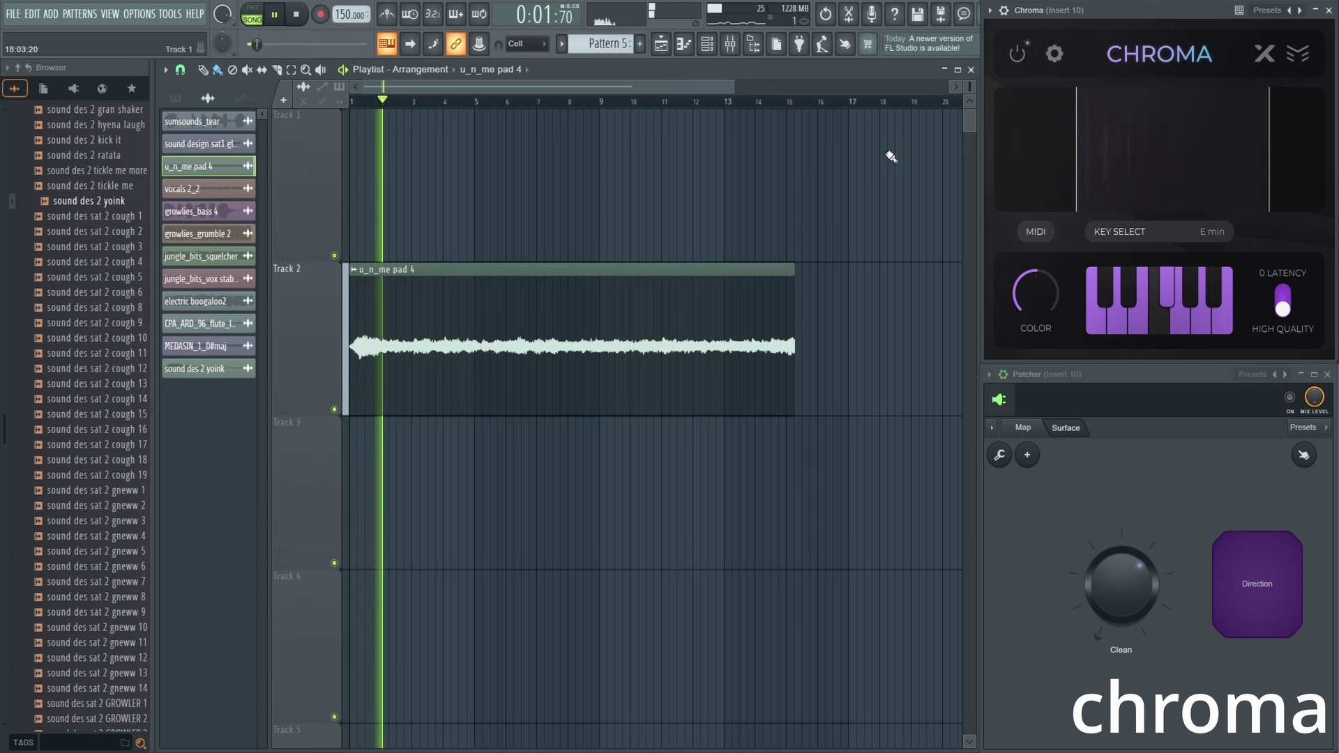
pyautogui.moveTo(1264, 167)
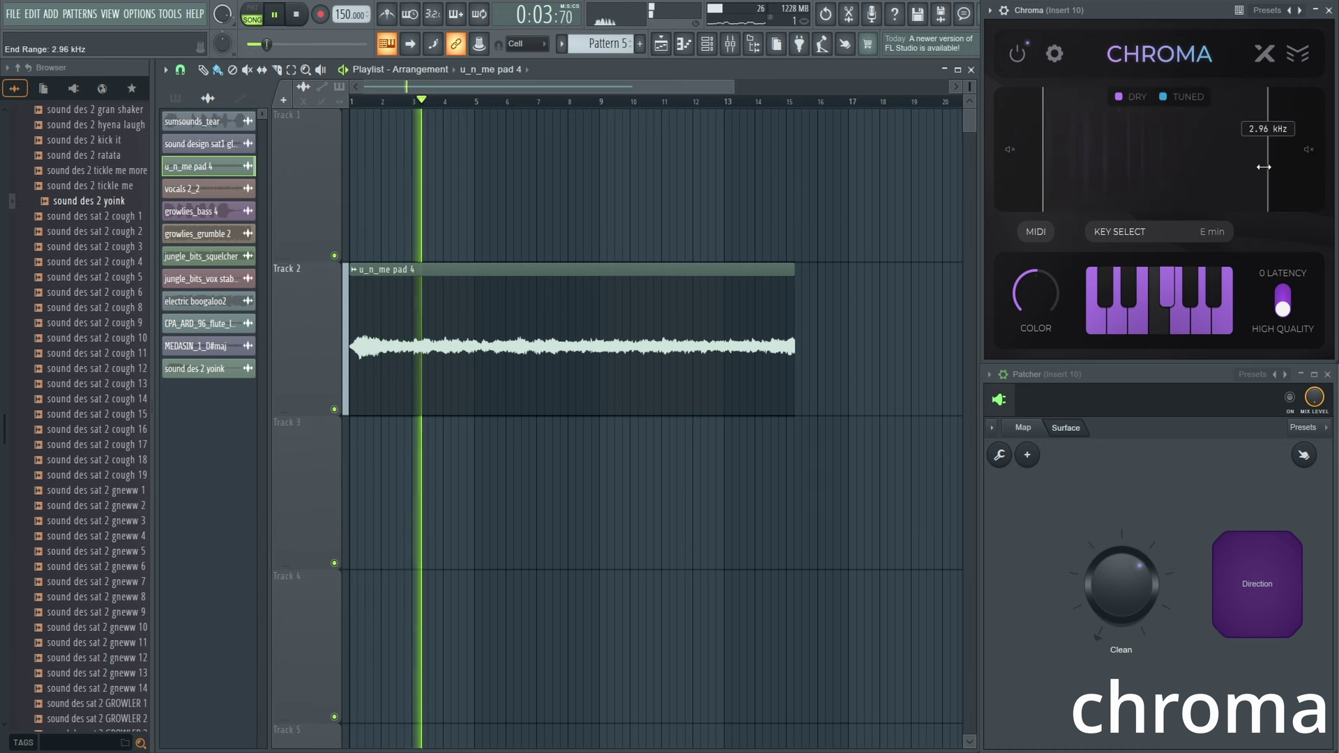
pyautogui.moveTo(1263, 167); pyautogui.dragTo(1232, 167)
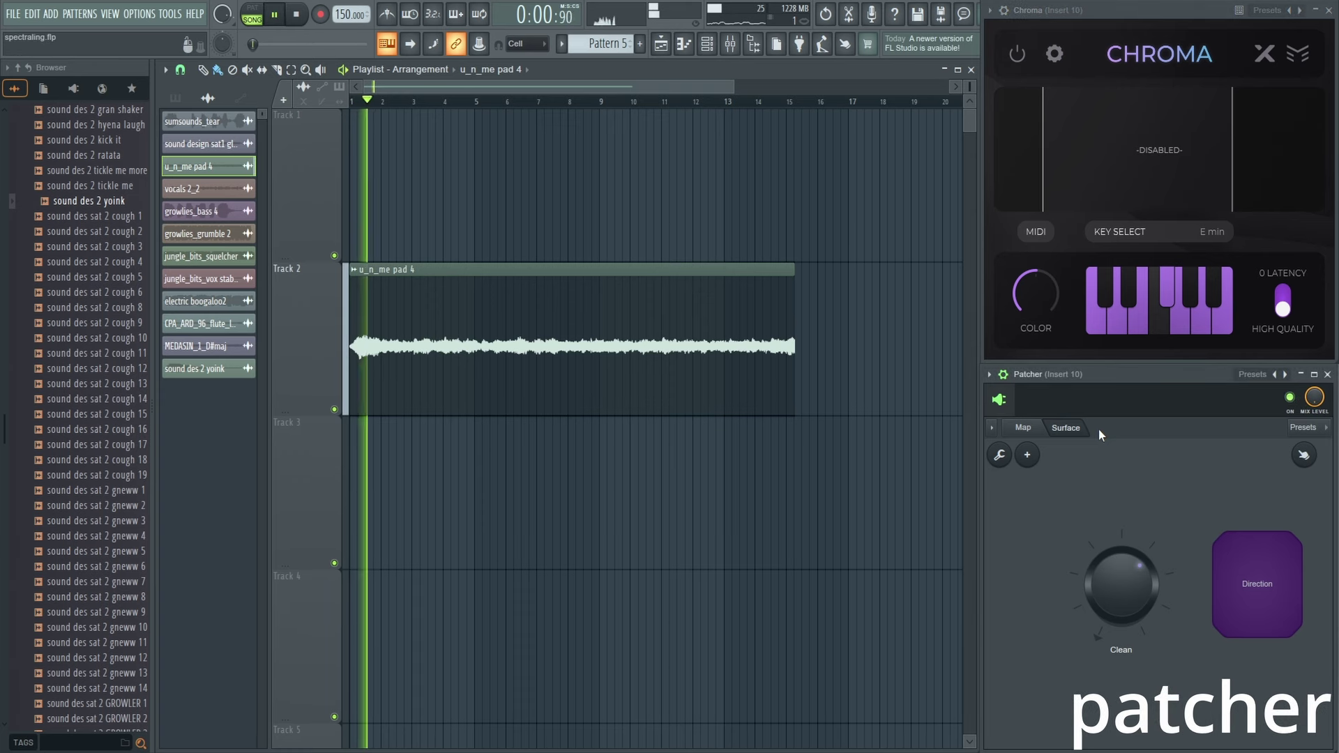
# Switch Patcher off and on during playback to compare the dry and processed pad.
pyautogui.click(1294, 404)
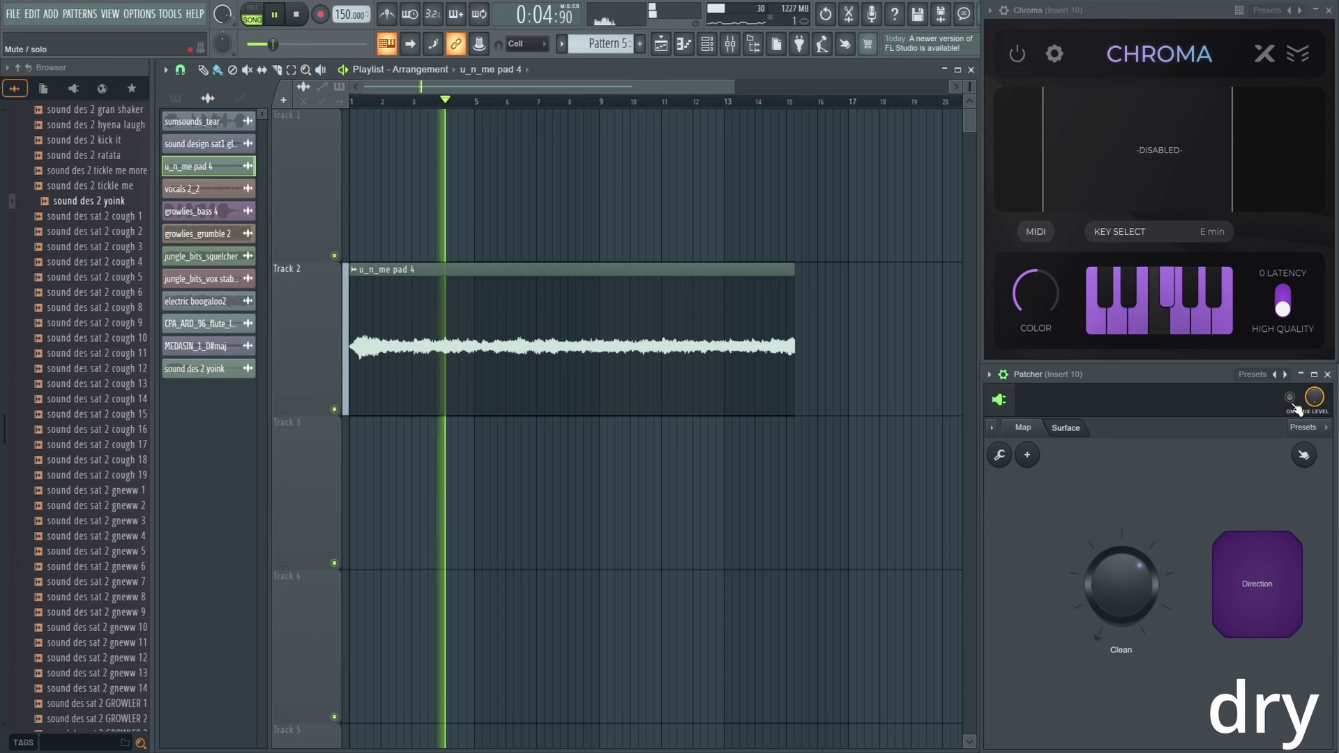
pyautogui.click(1291, 400)
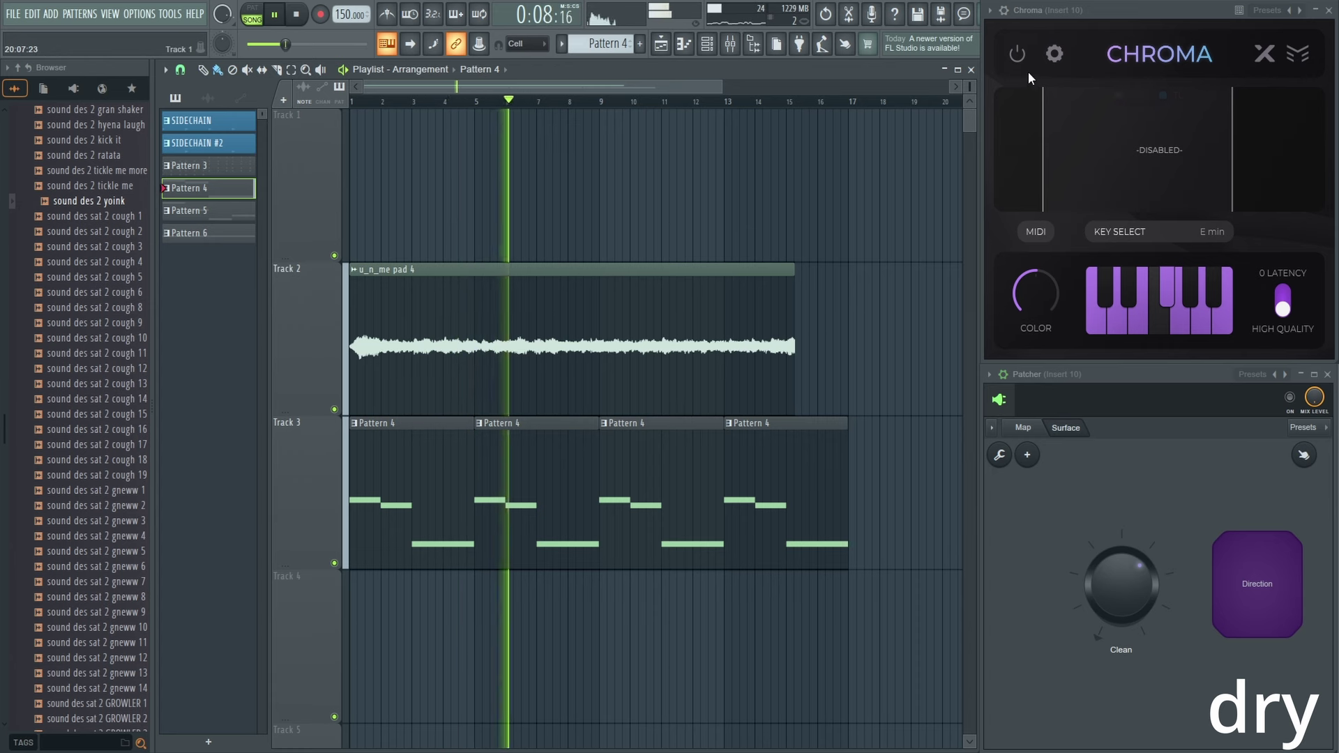
# Play the pad with the Pattern 4 notes through Chroma, setting the range end to 1.97 kHz and raising Color slightly.
pyautogui.press('space')
pyautogui.press('space')
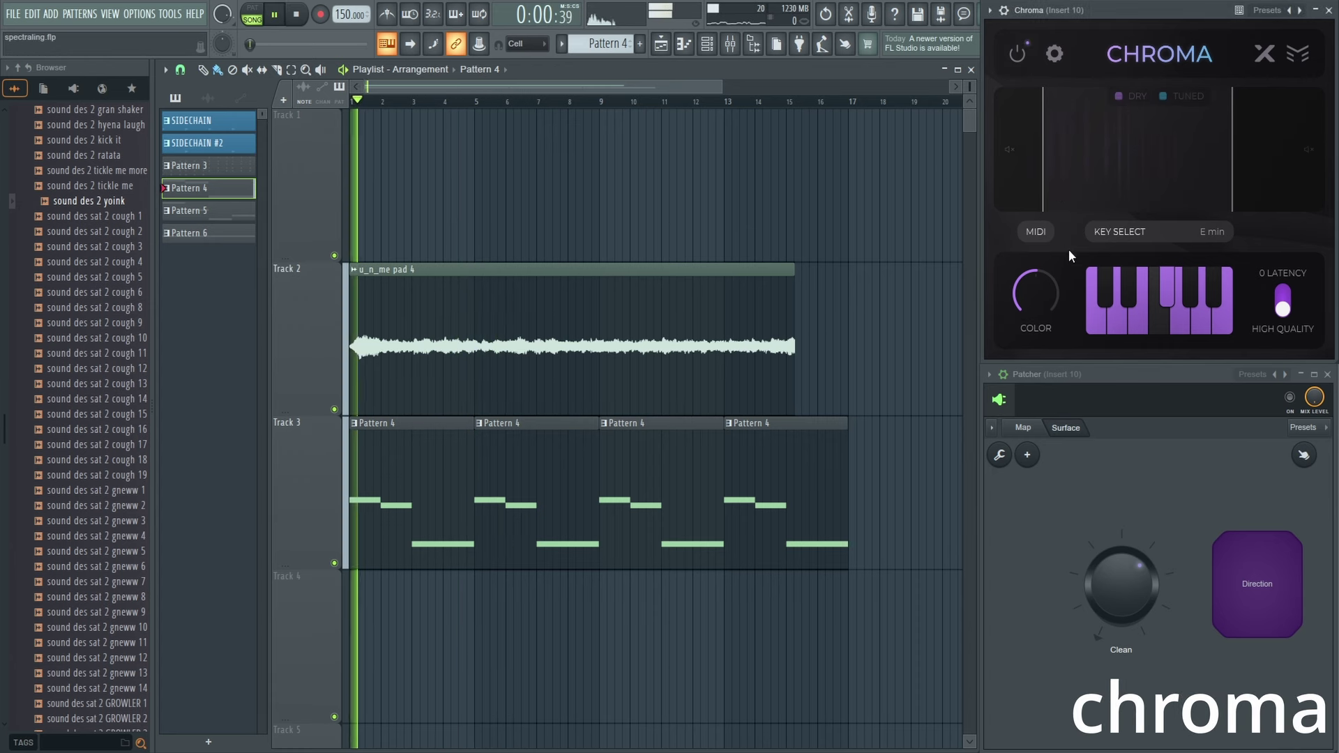
pyautogui.moveTo(1236, 182); pyautogui.dragTo(1240, 181)
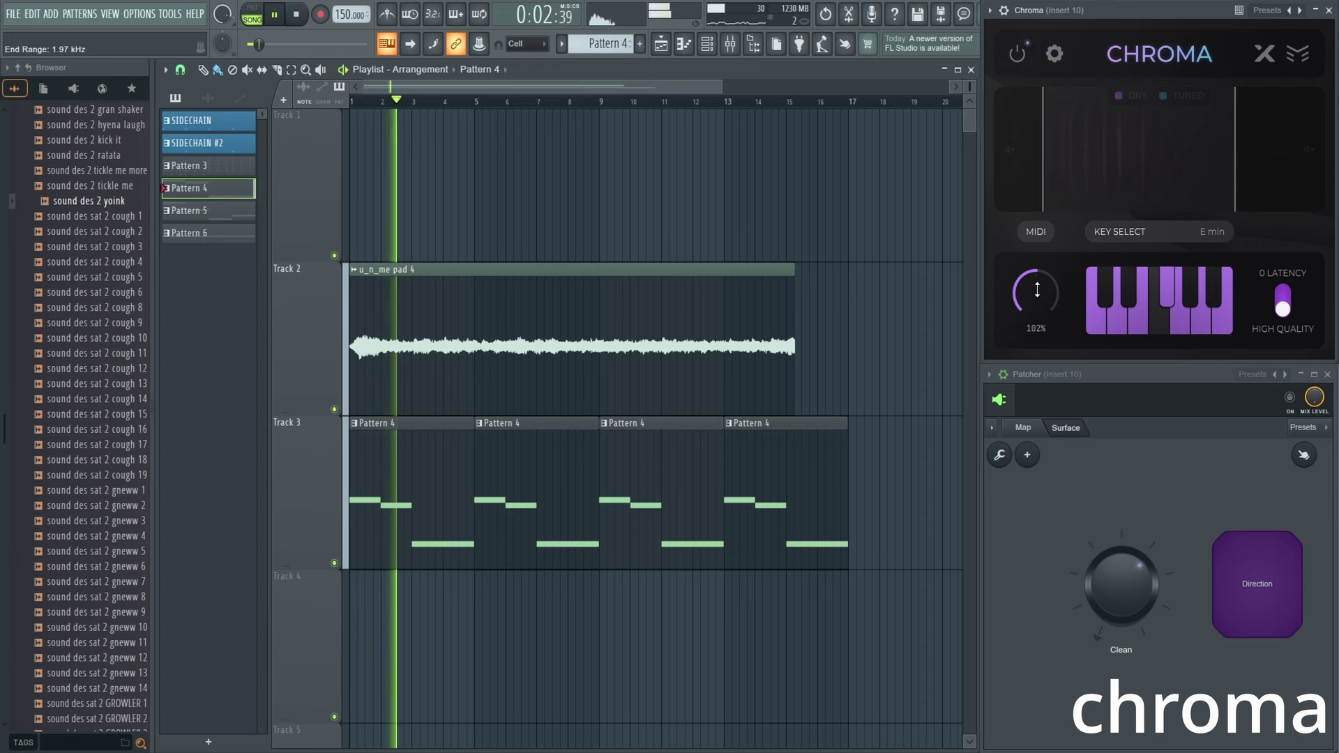
pyautogui.moveTo(1049, 279)
pyautogui.mouseDown()
pyautogui.moveTo(1051, 261)
pyautogui.moveTo(1041, 265)
pyautogui.mouseUp()
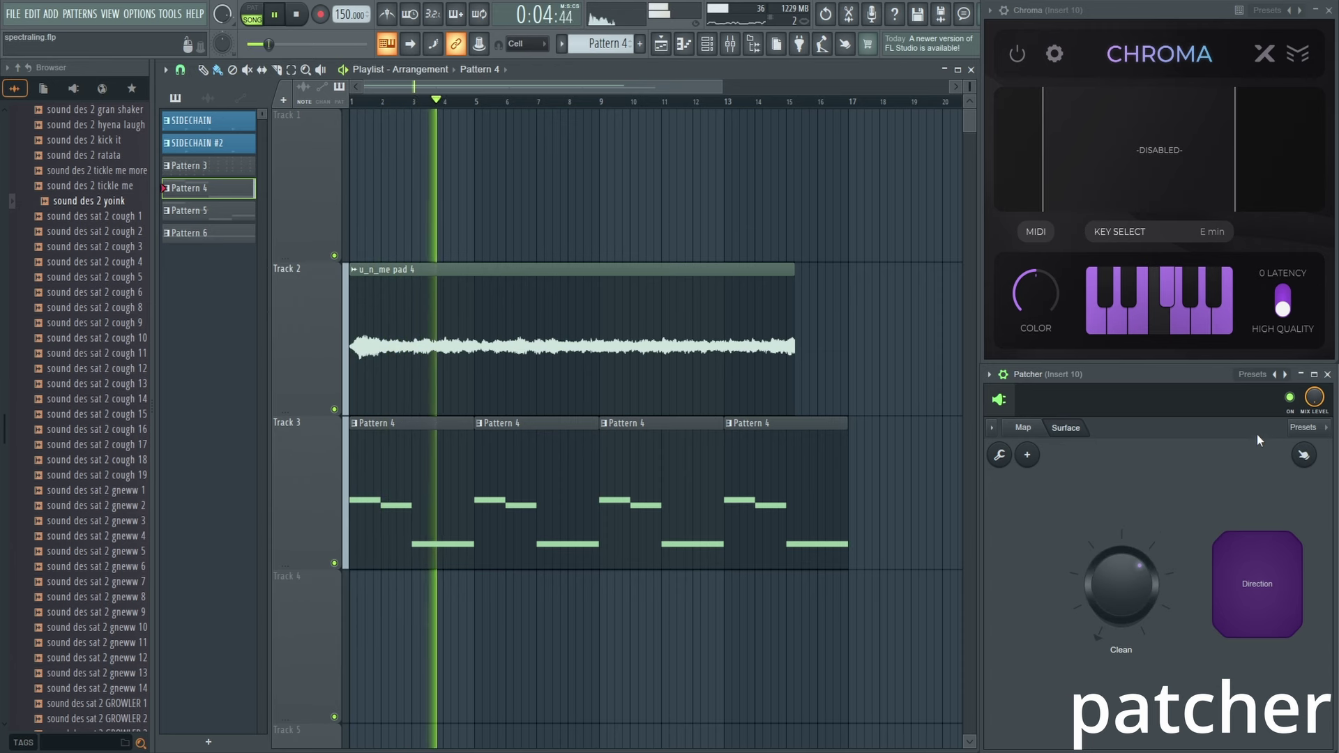
# Turn on Direction in Patcher and compare the pad with Patcher switched off and on.
pyautogui.click(1264, 582)
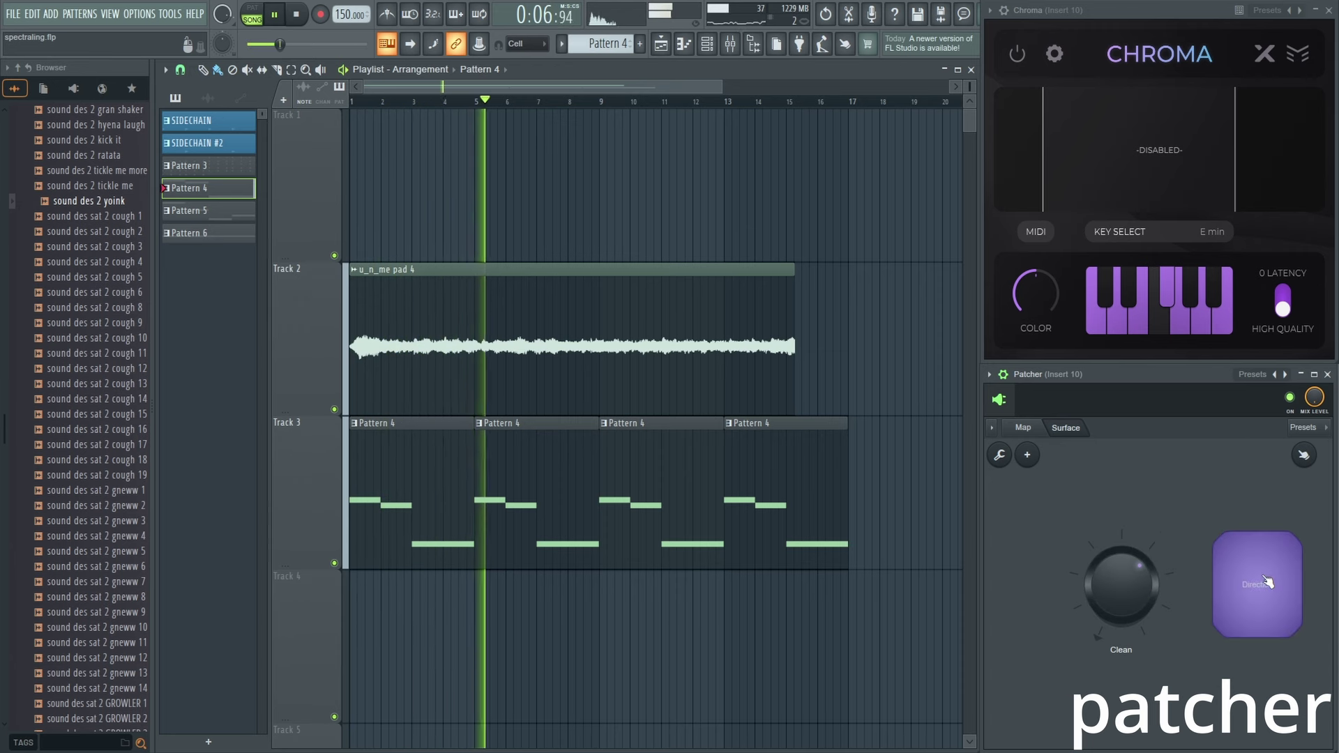
pyautogui.click(1292, 400)
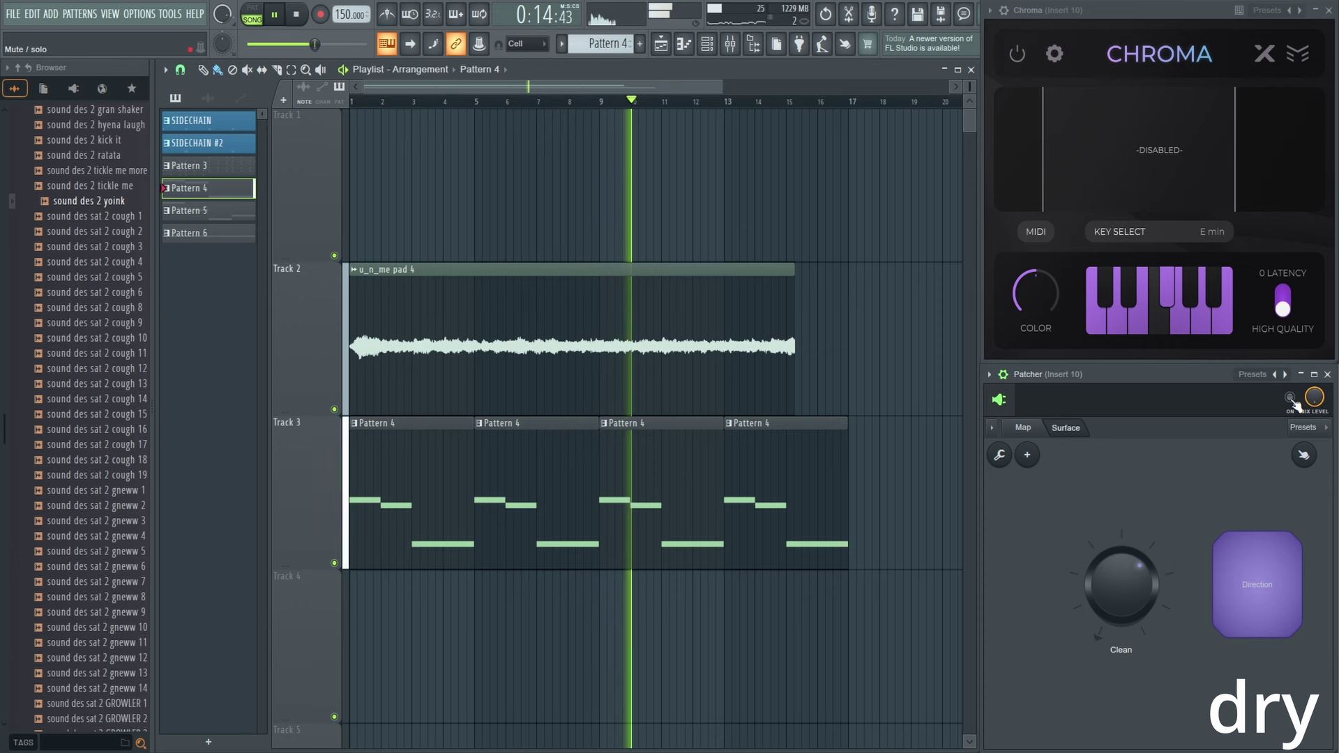
pyautogui.click(1292, 401)
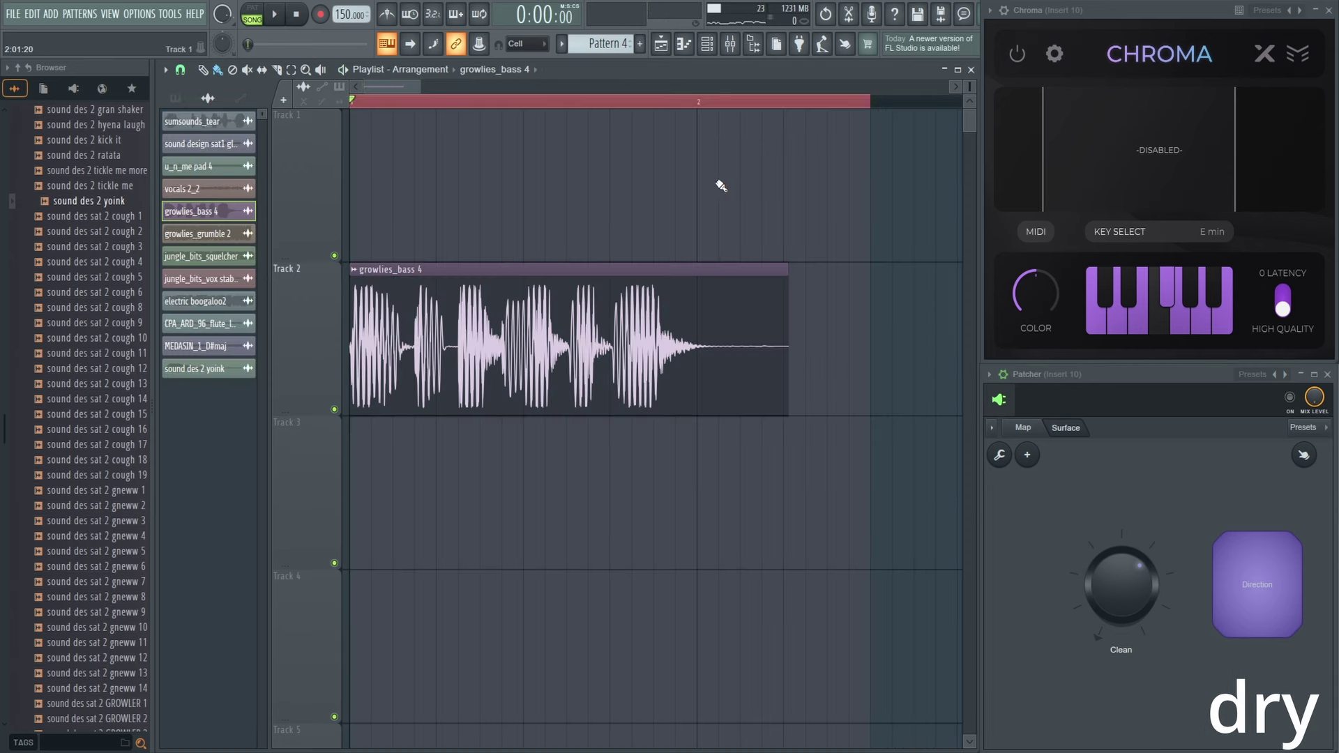
# Audition the growlies_bass 4 clip dry, with both Chroma and Patcher off.
pyautogui.press('space')
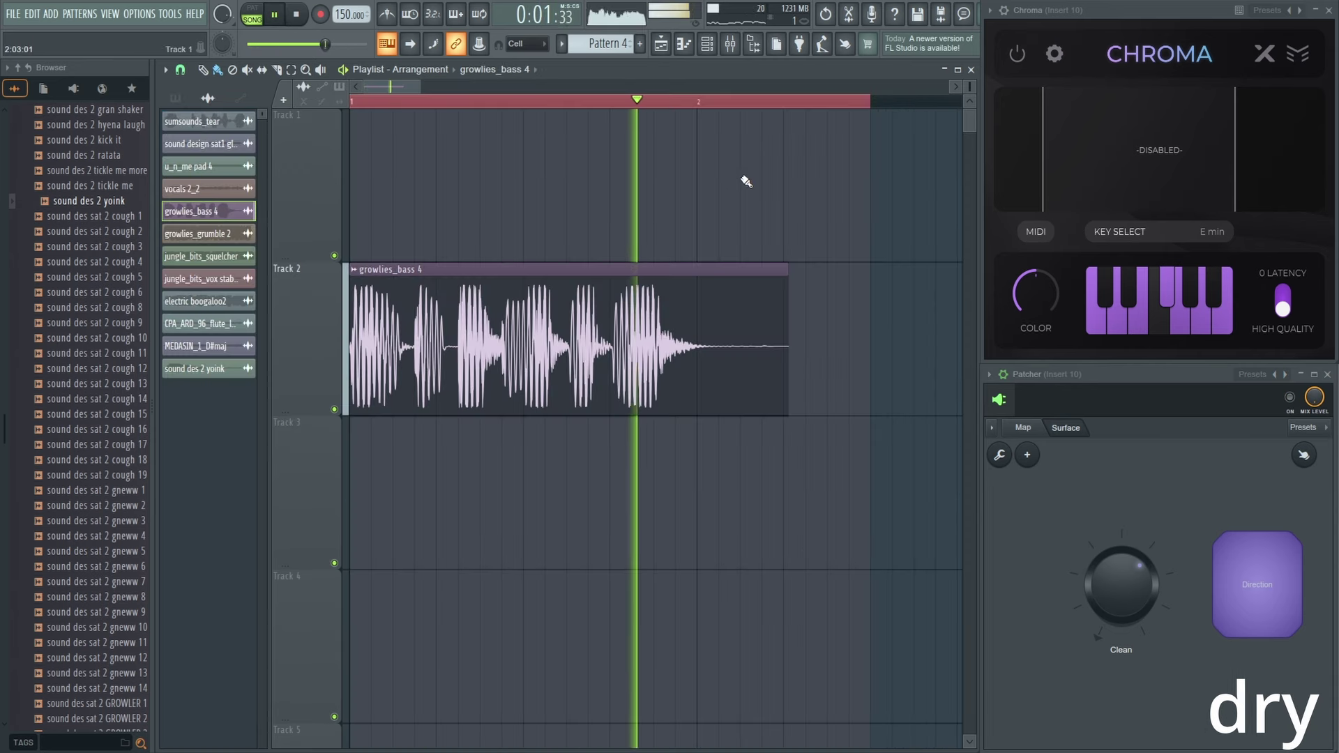
pyautogui.press('space')
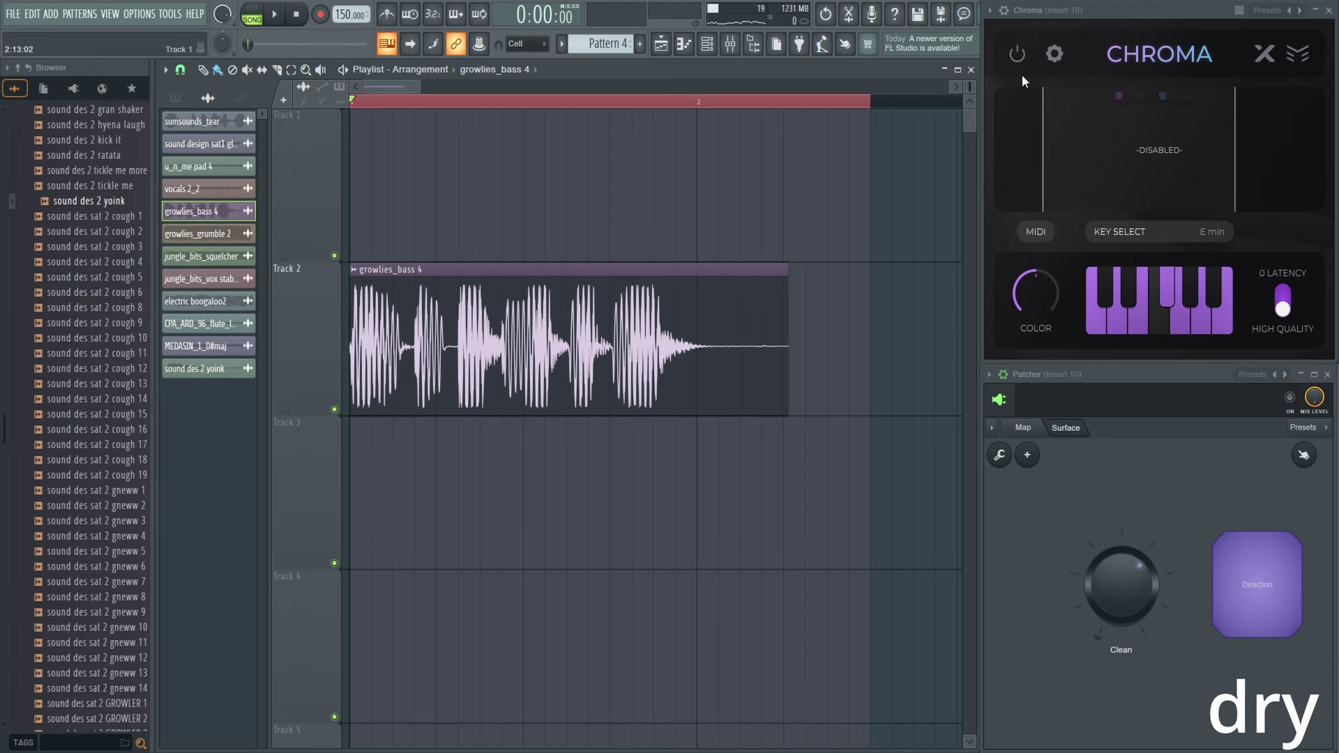
# Play the growlies_bass 4 clip through Chroma, raising the range end and setting Color to 134%.
pyautogui.press('space')
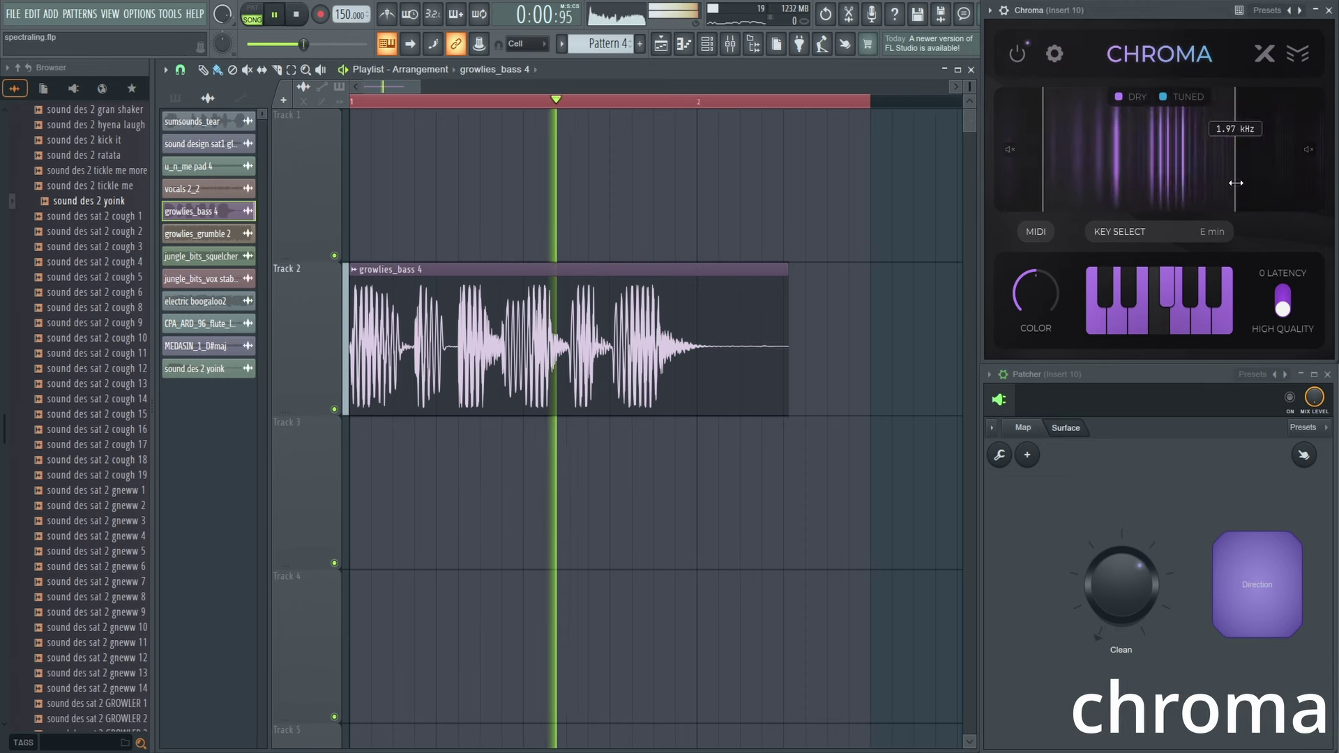
pyautogui.moveTo(1235, 181); pyautogui.dragTo(1274, 181)
pyautogui.press('space')
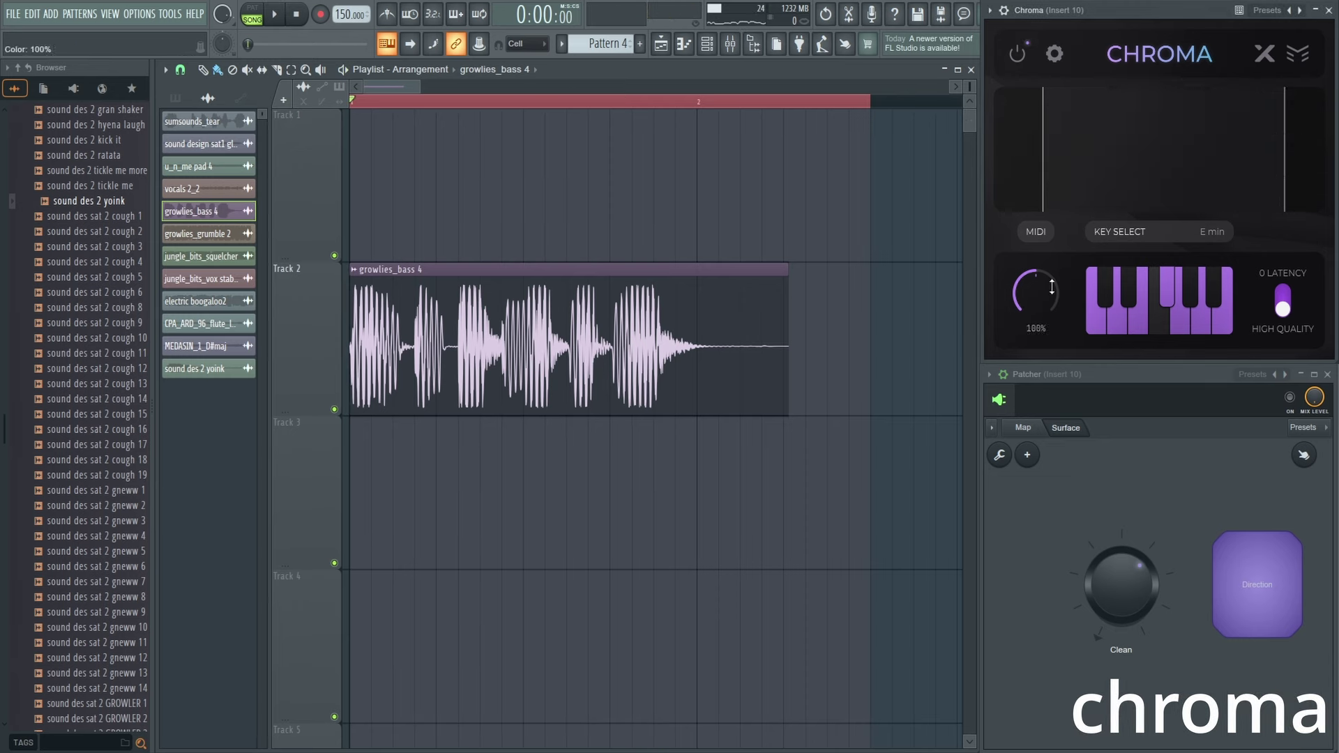
pyautogui.press('space')
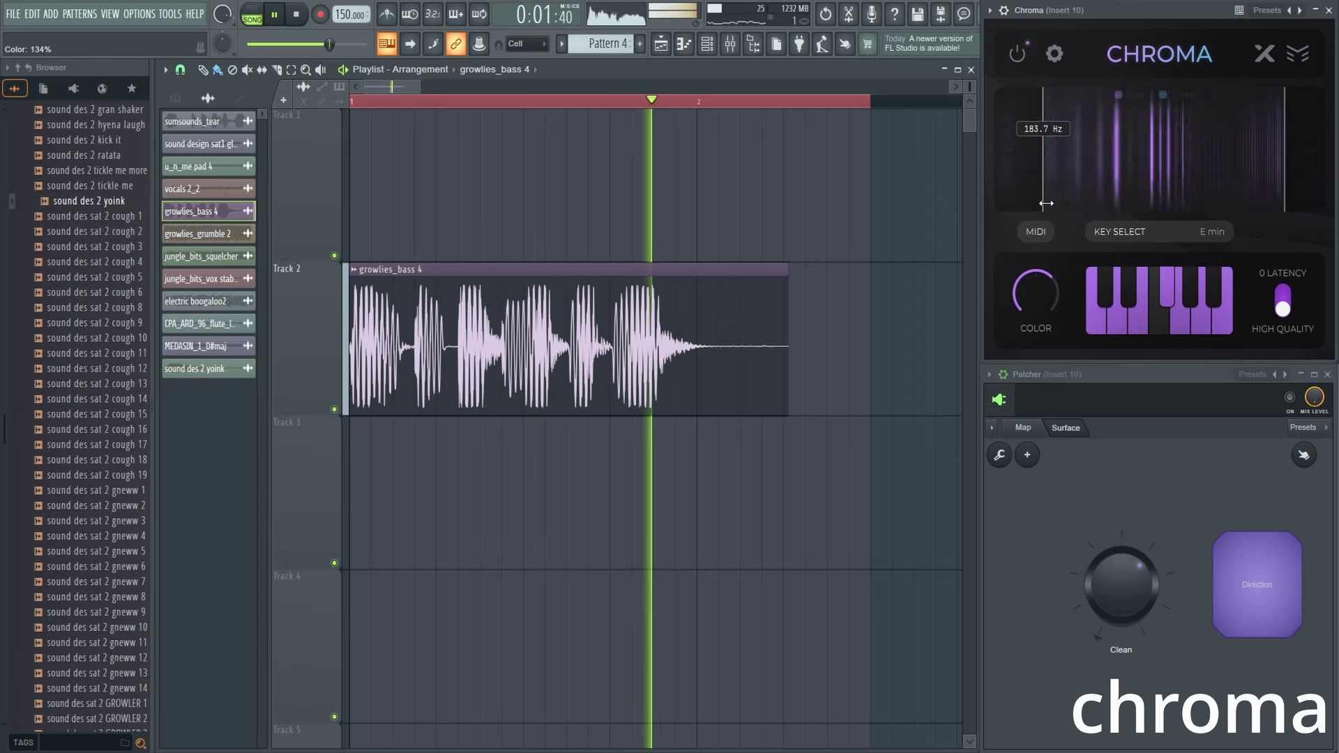
# Narrow Chroma's frequency range slightly while replaying growlies_bass 4, and finish with Chroma off and Patcher on.
pyautogui.press('space')
pyautogui.moveTo(1043, 195)
pyautogui.mouseDown()
pyautogui.moveTo(1066, 194)
pyautogui.moveTo(1053, 195)
pyautogui.mouseUp()
pyautogui.press('space')
pyautogui.press('space')
pyautogui.press('space')
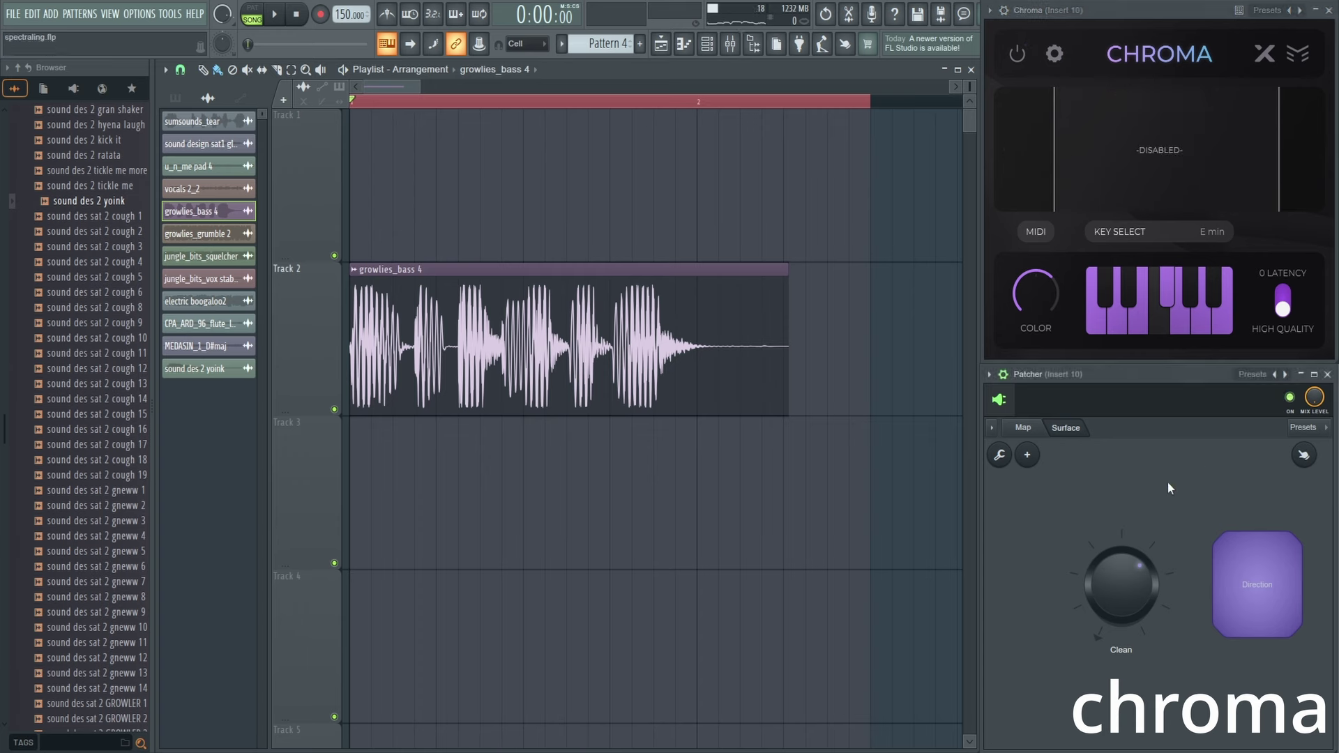
# Play growlies_bass 4 through Patcher, comparing Direction switched off and on.
pyautogui.click(1247, 564)
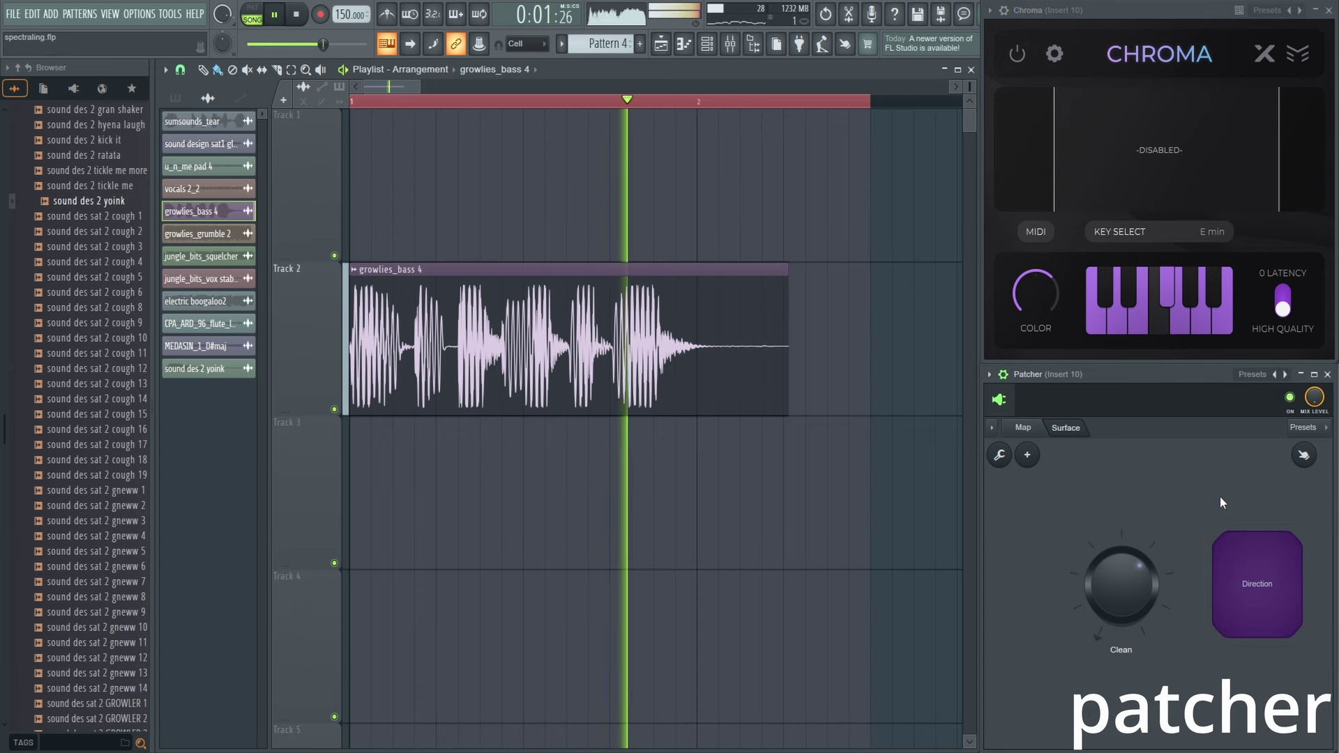
pyautogui.press('space')
pyautogui.click(1280, 606)
pyautogui.press('space')
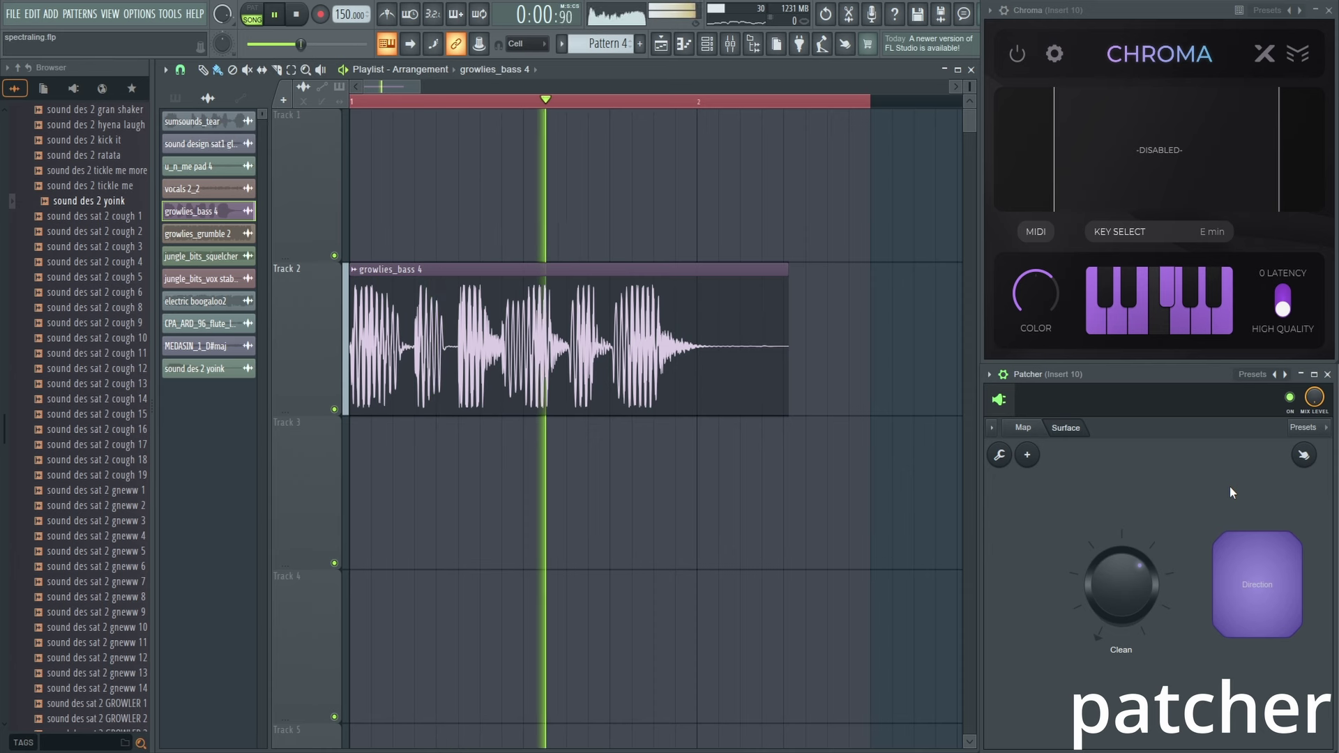
# Switch Patcher off and on between playbacks to compare the dry and processed growlies_bass 4, leaving Patcher off.
pyautogui.click(1289, 397)
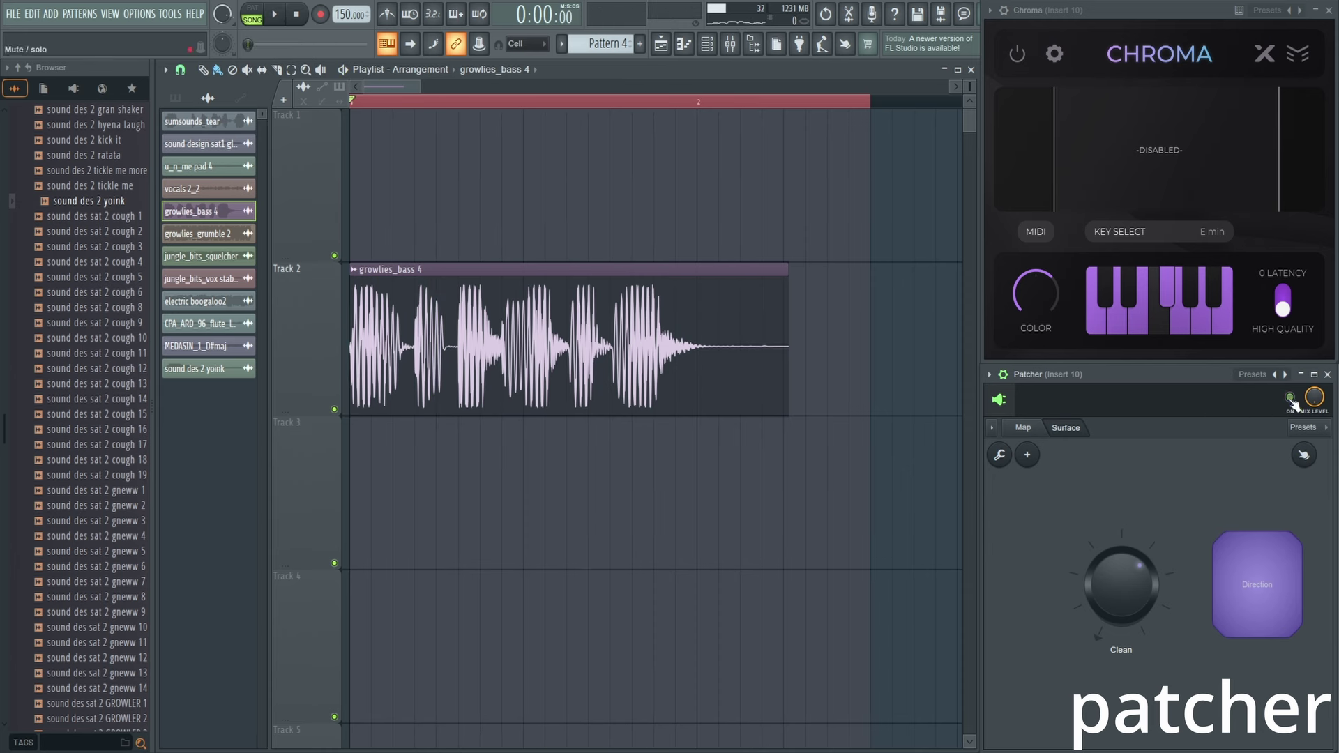
pyautogui.press('space')
pyautogui.press('space')
pyautogui.click(1290, 397)
pyautogui.press('space')
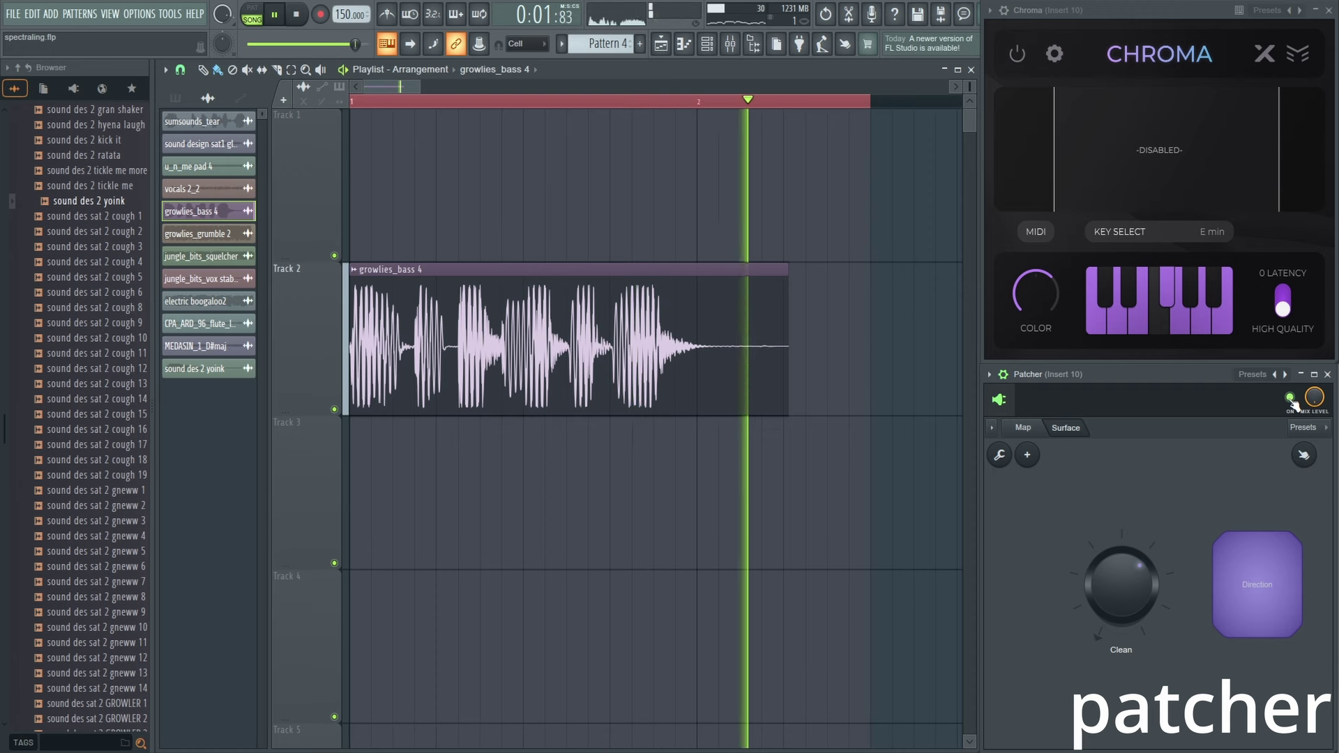
pyautogui.click(1290, 398)
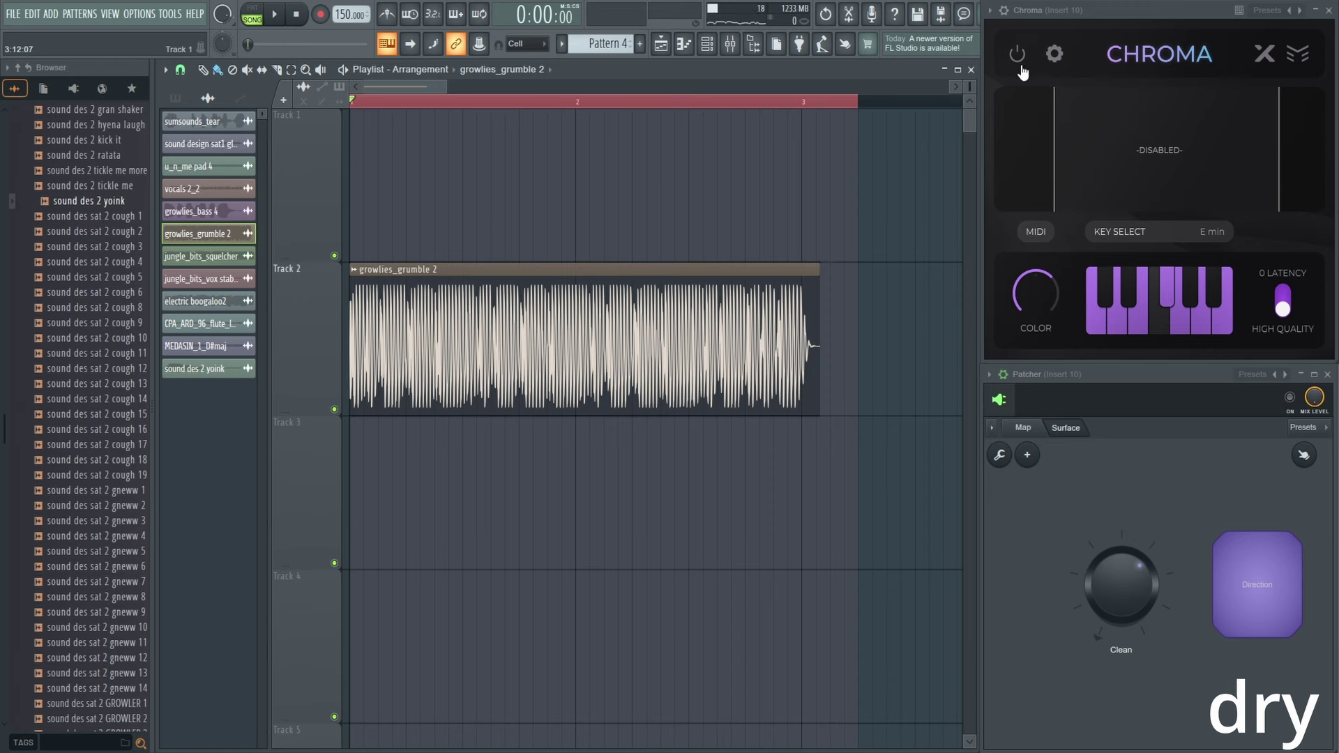
# Play growlies_grumble 2 through Chroma, narrowing the range to 209 Hz–1.67 kHz and adjusting Color slightly.
pyautogui.press('space')
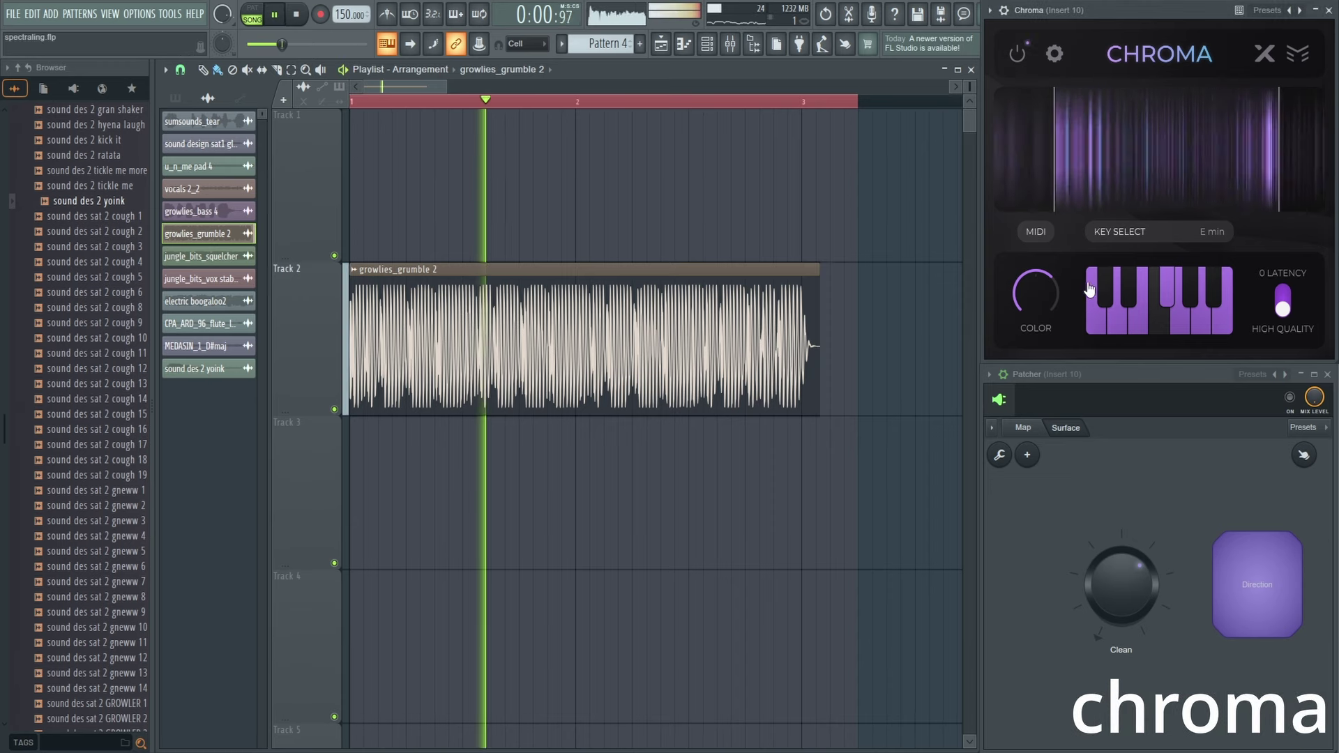
pyautogui.moveTo(1279, 154); pyautogui.dragTo(1229, 154)
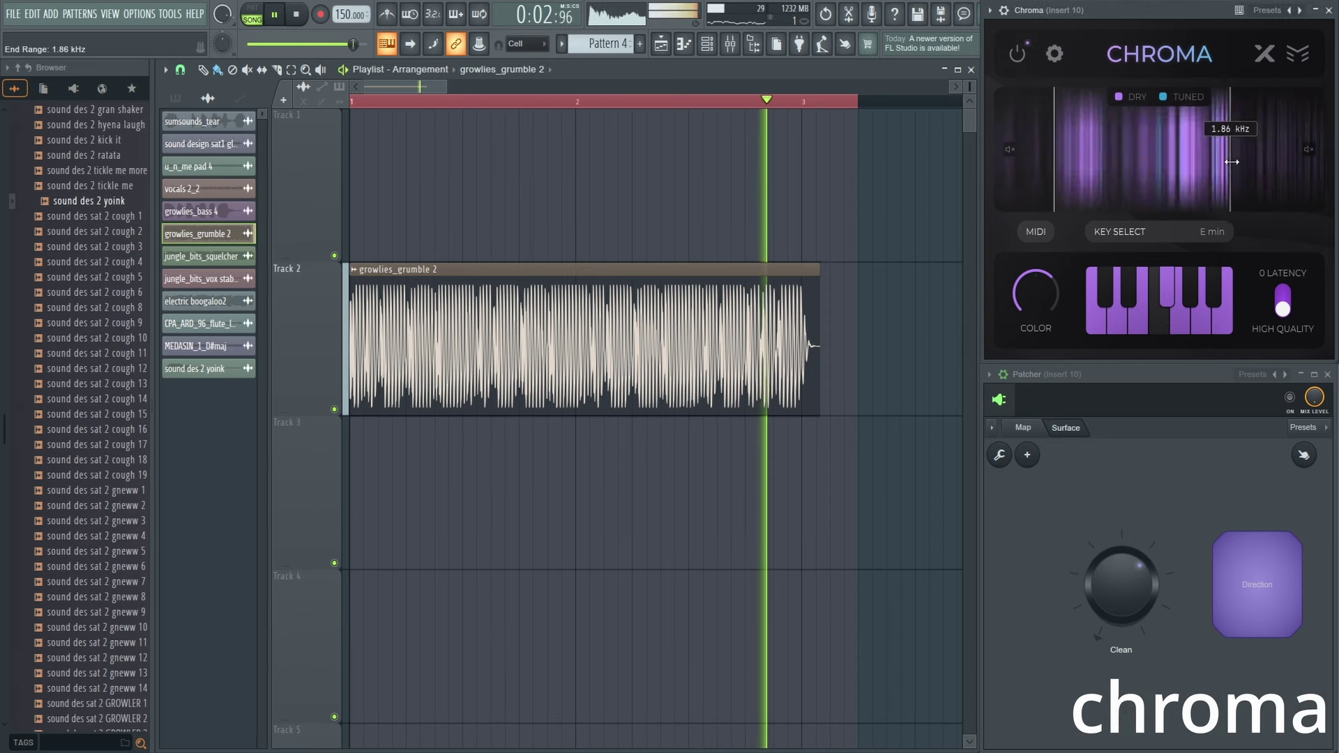
pyautogui.press('space')
pyautogui.press('space')
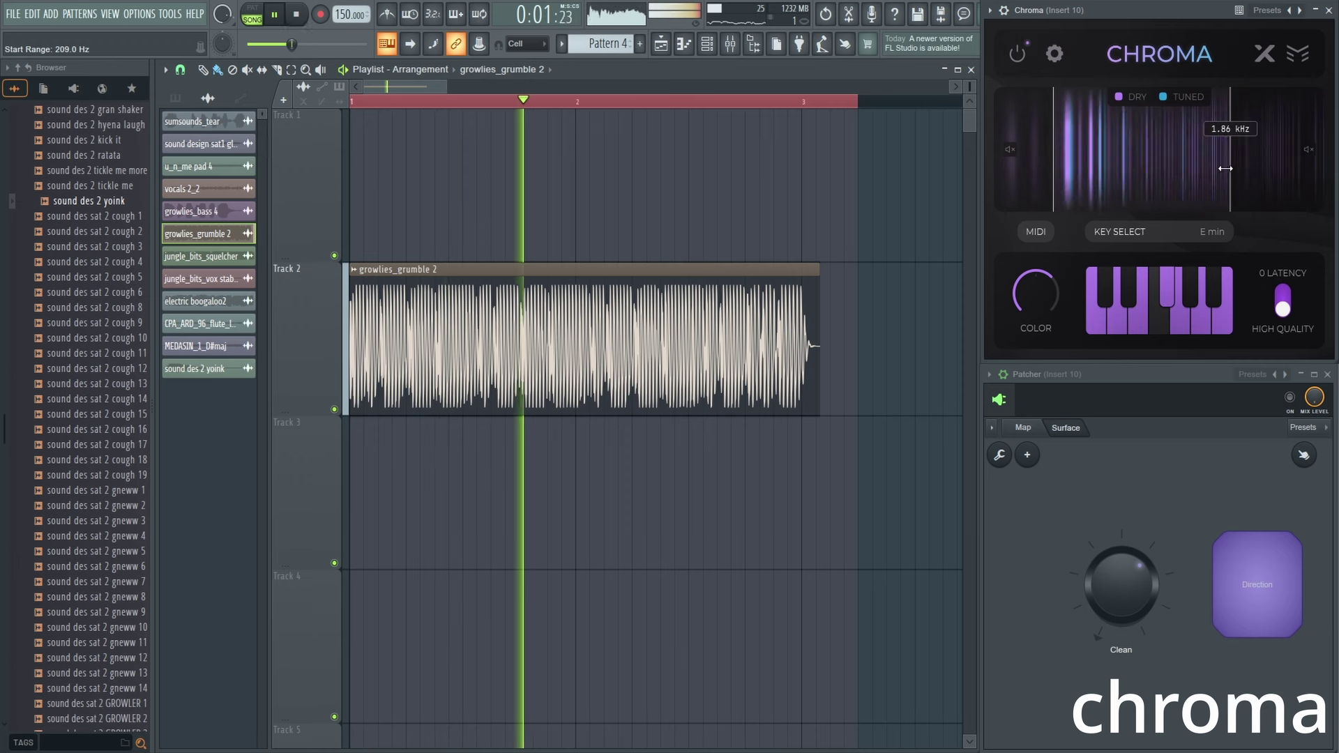
pyautogui.moveTo(1038, 313); pyautogui.dragTo(1038, 307)
pyautogui.press('space')
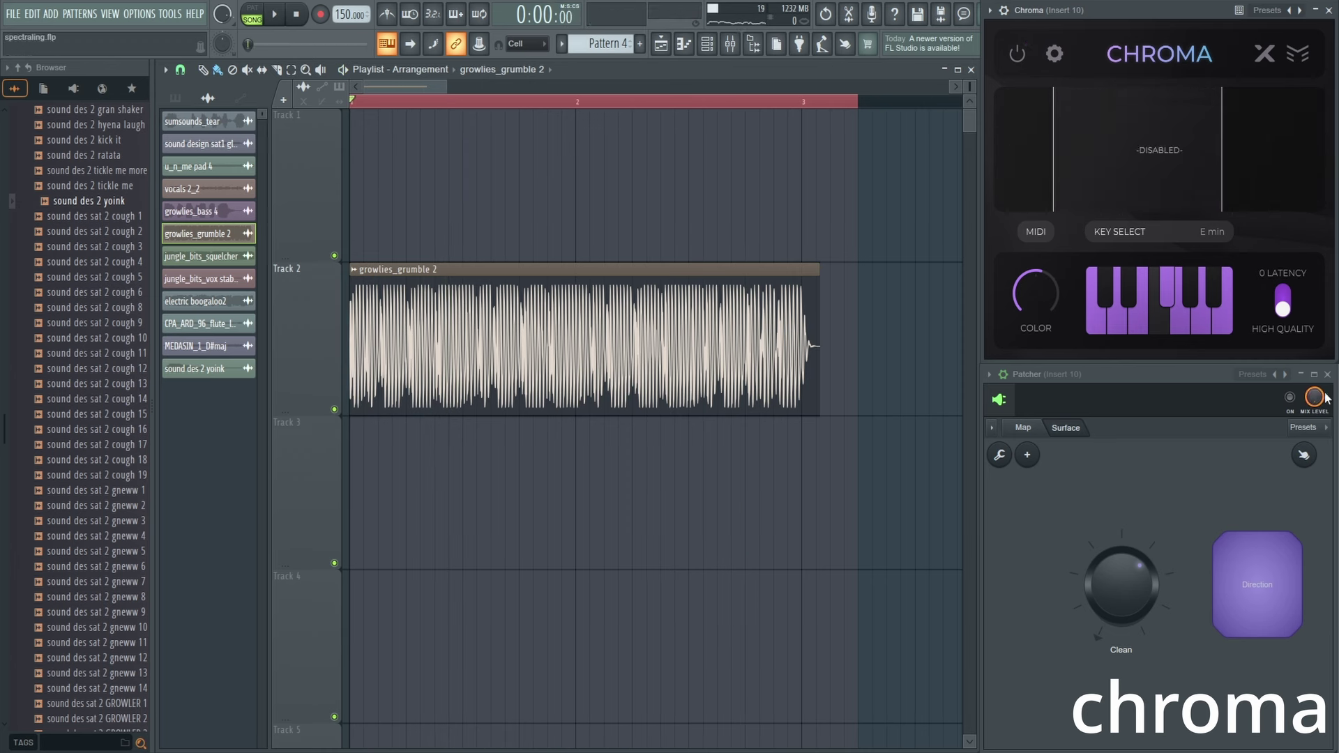
# Play growlies_grumble 2 through Patcher, turning Direction on and varying the Clean amount.
pyautogui.press('space')
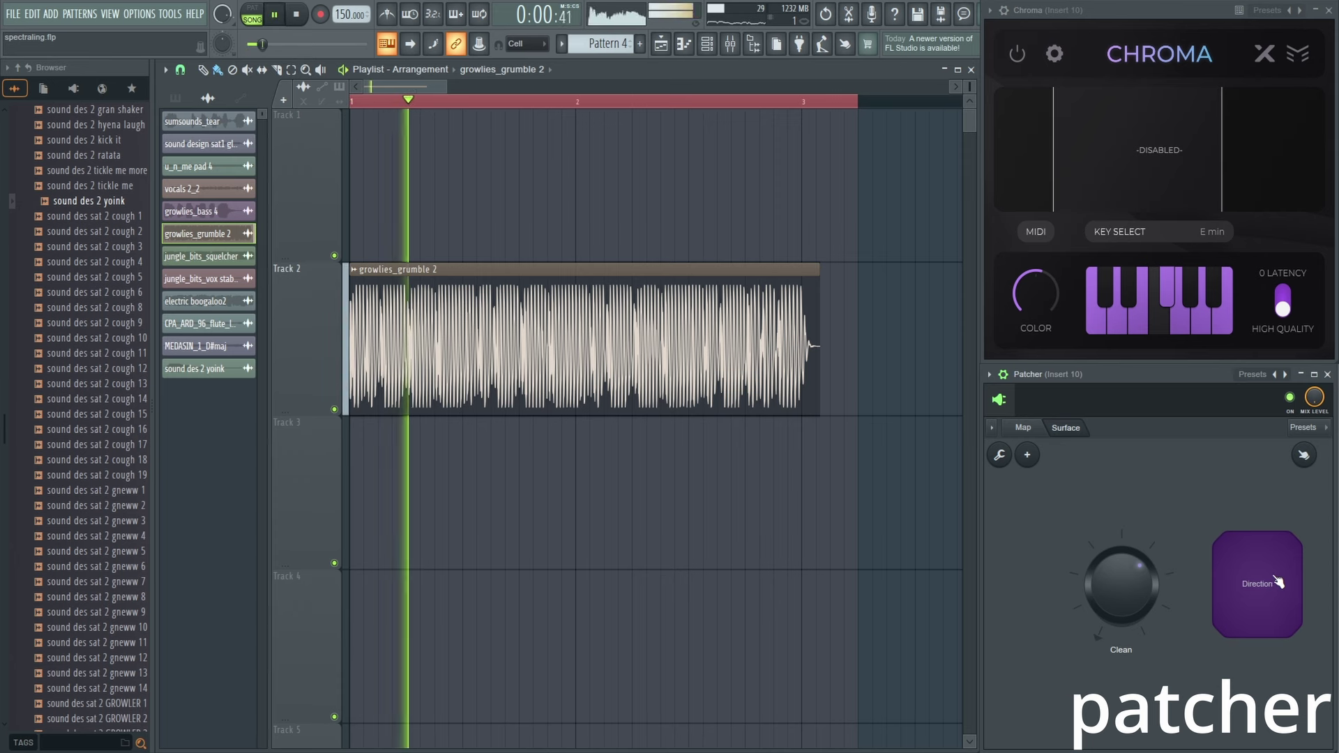
pyautogui.click(1247, 542)
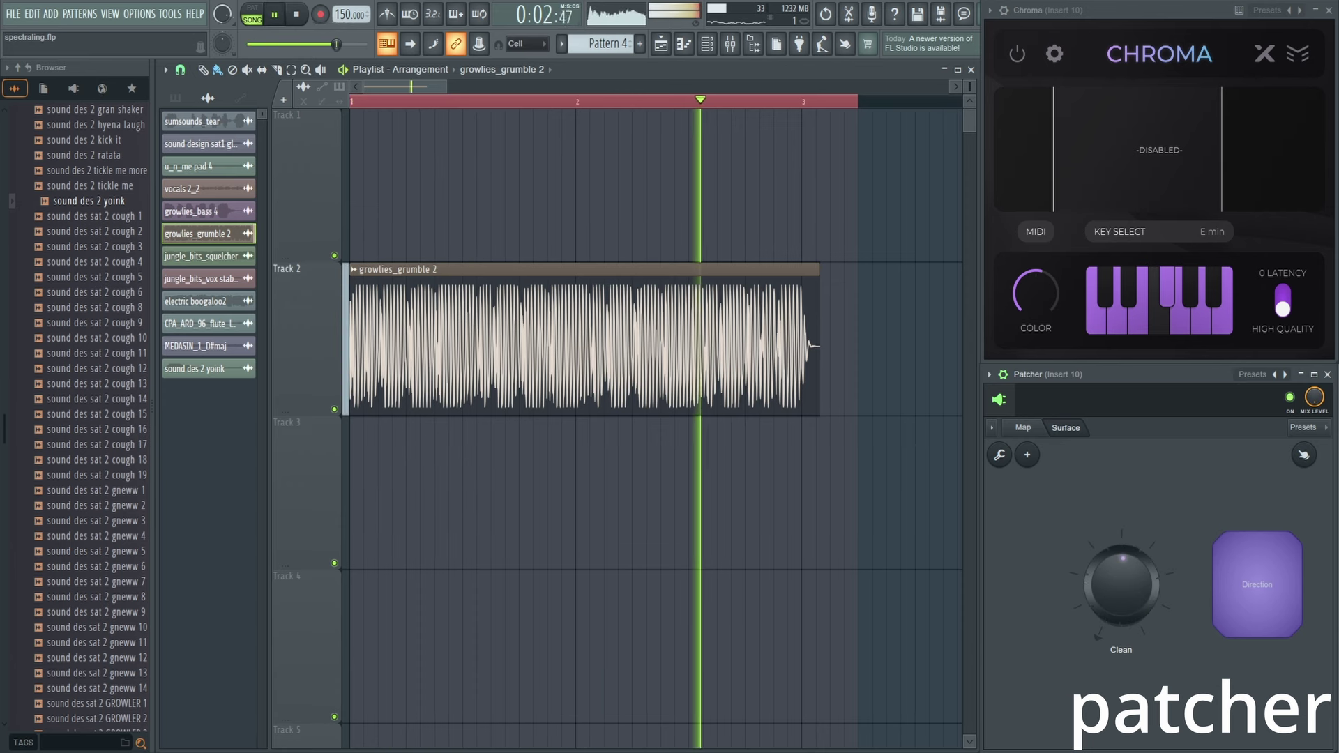
pyautogui.press('space')
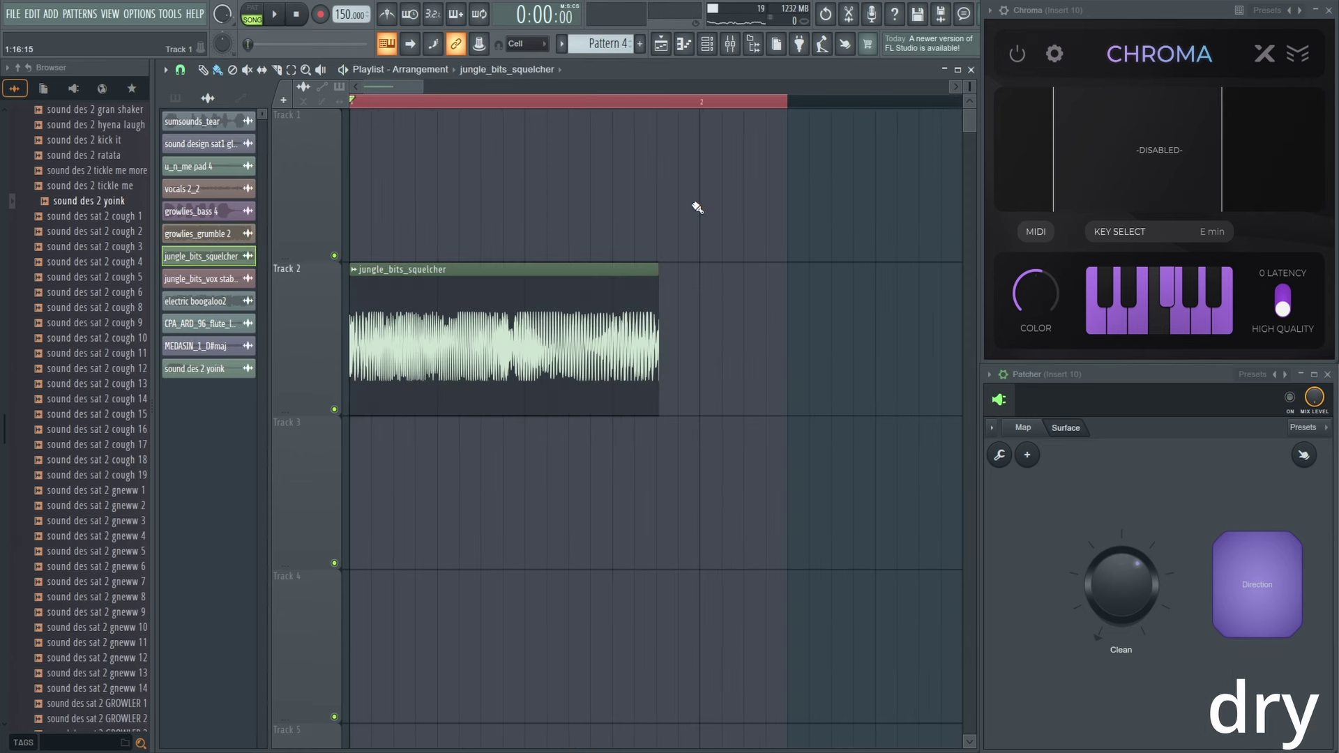
# Audition jungle_bits_squelcher dry, and replay it through Chroma with the range end raised to 2.25 kHz.
pyautogui.press('space')
pyautogui.press('space')
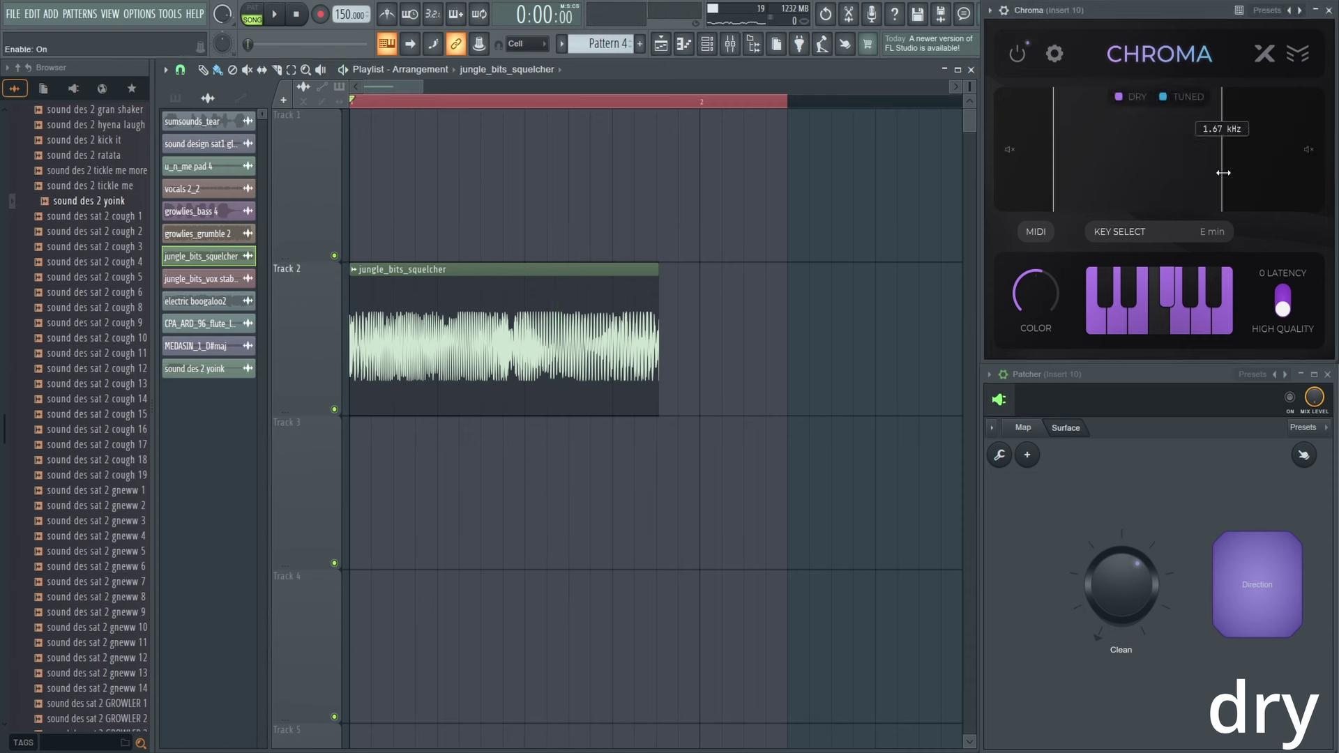
pyautogui.press('space')
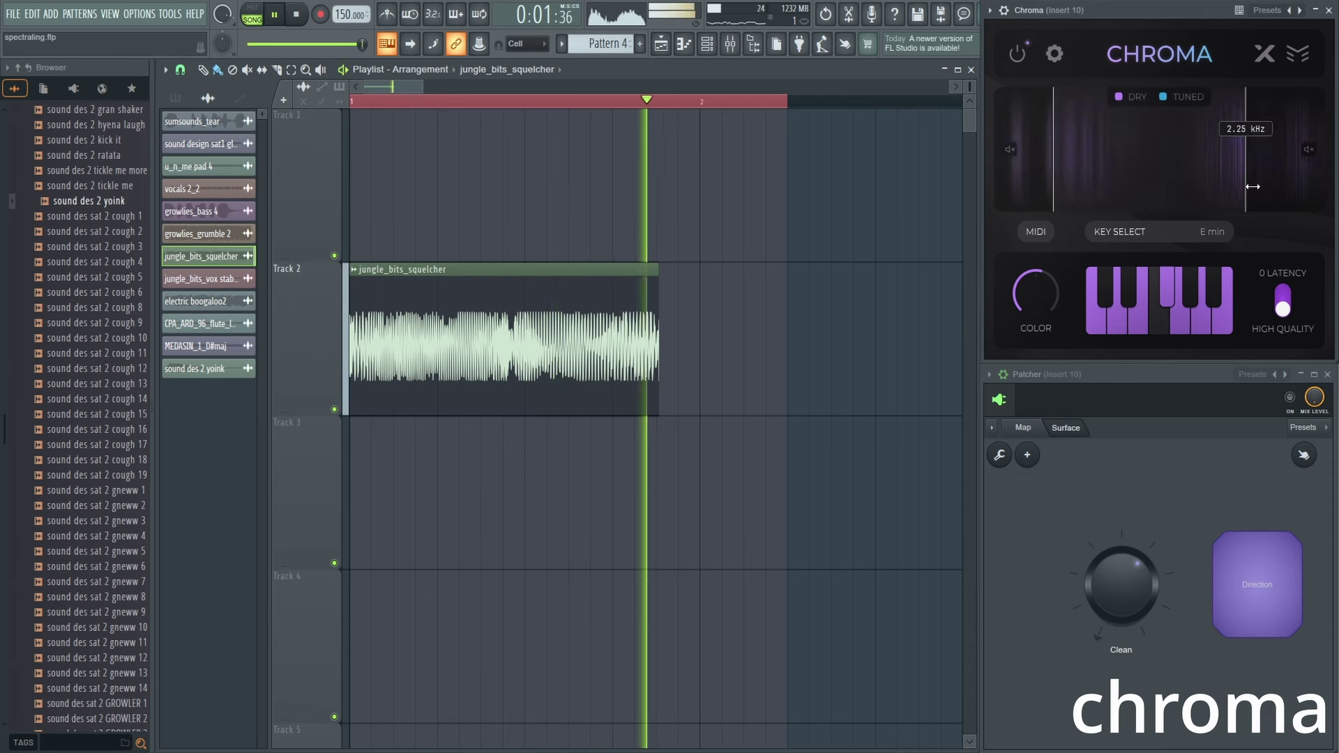
pyautogui.press('space')
# Set Chroma's range to 196.8 Hz–3.28 kHz and Color to 100% while replaying jungle_bits_squelcher, and switch Chroma off.
pyautogui.moveTo(1240, 173); pyautogui.dragTo(1279, 186)
pyautogui.press('space')
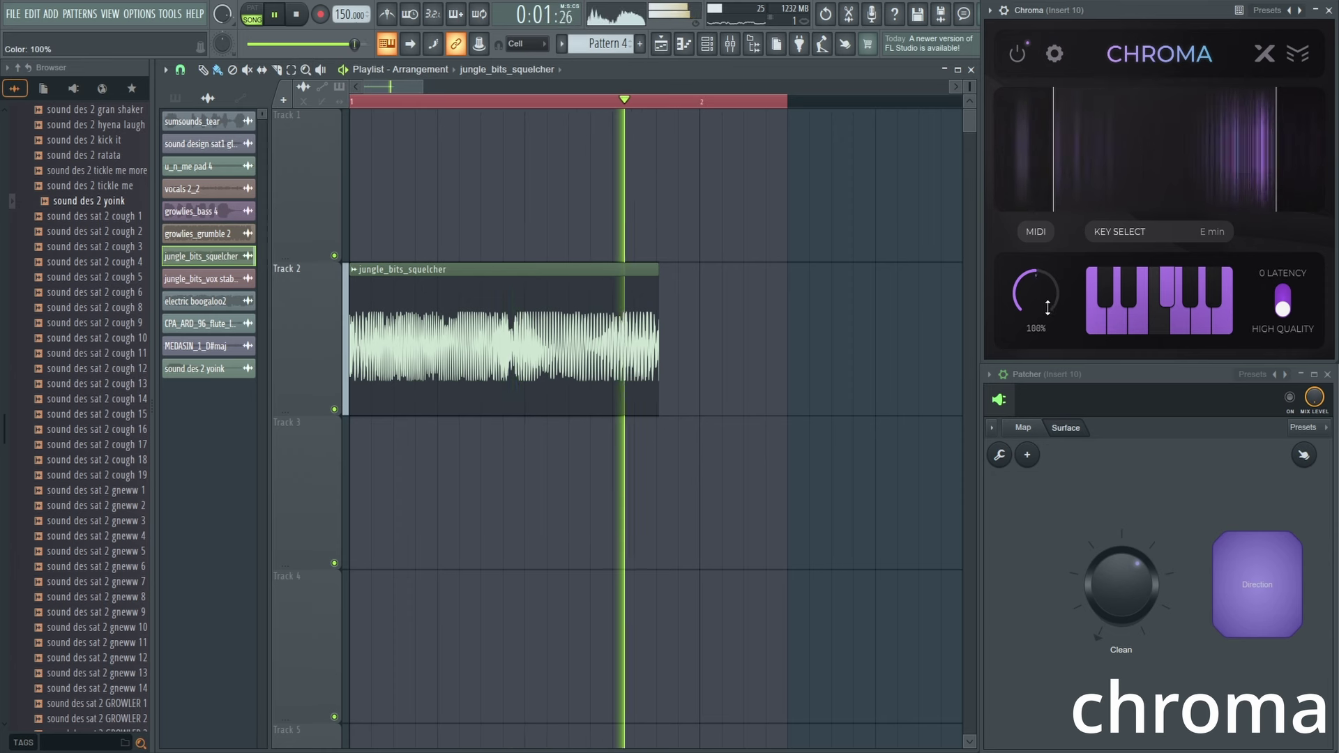
pyautogui.press('space')
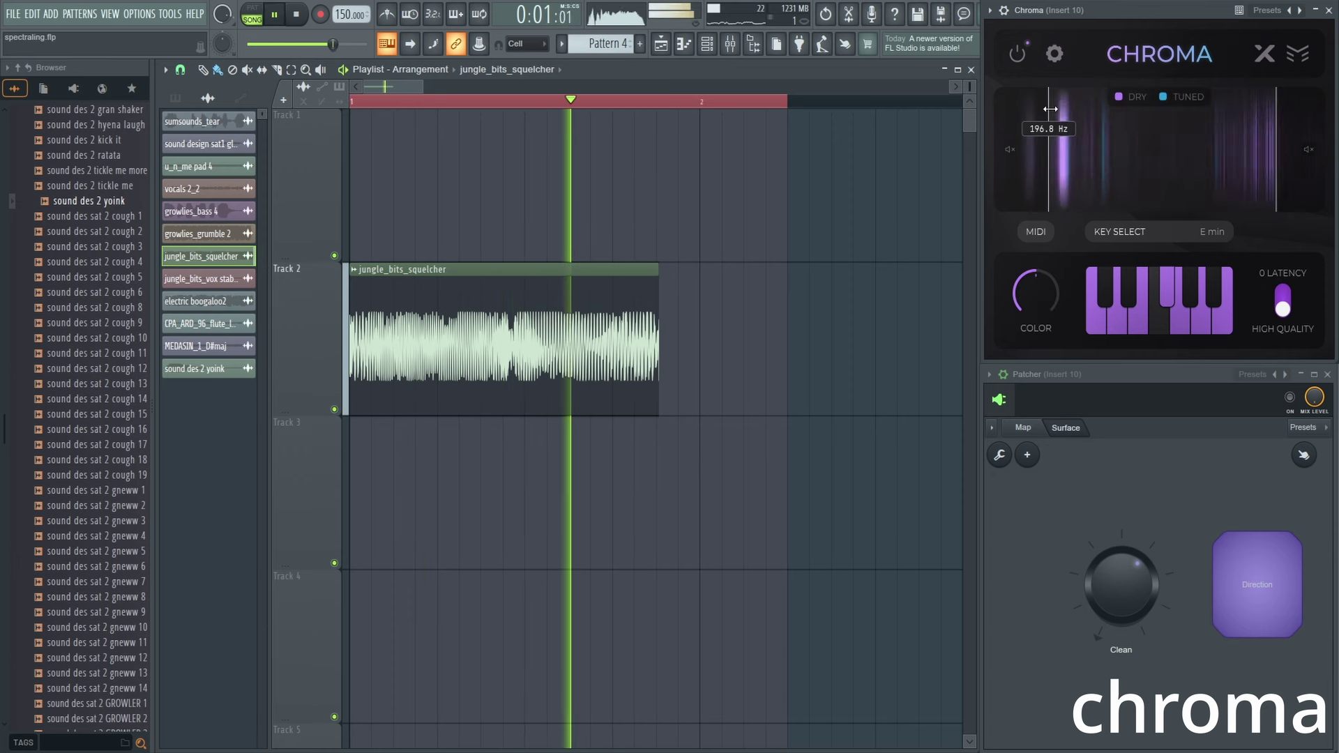
pyautogui.click(1021, 57)
pyautogui.press('space')
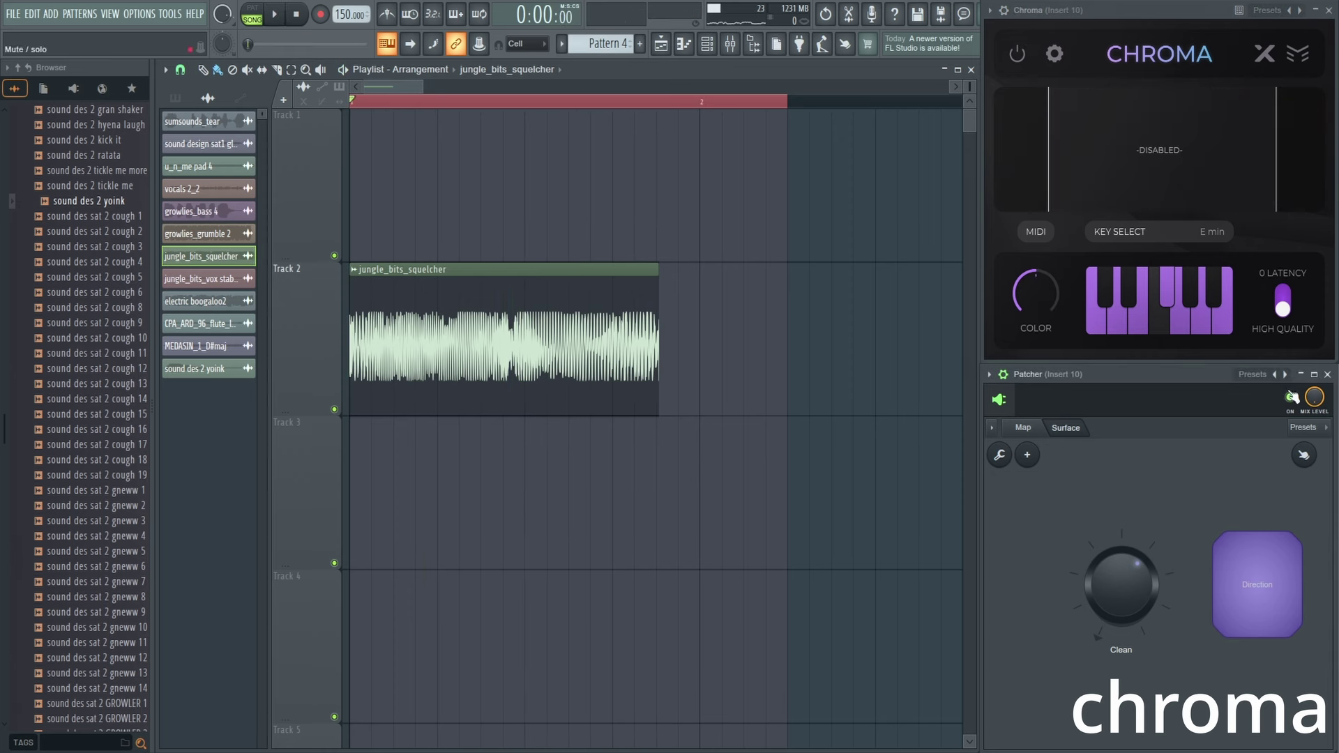
# Play jungle_bits_squelcher repeatedly through Patcher, comparing Direction off and on.
pyautogui.press('space')
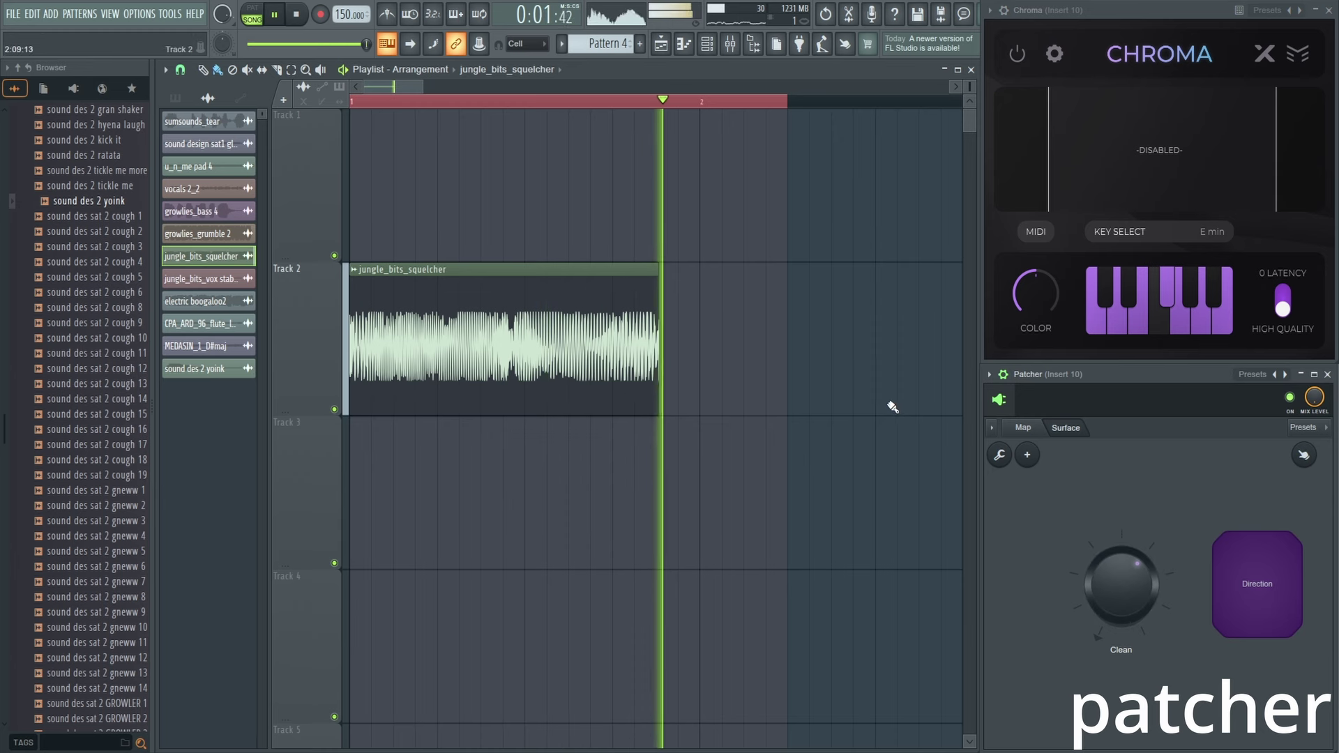
pyautogui.press('space')
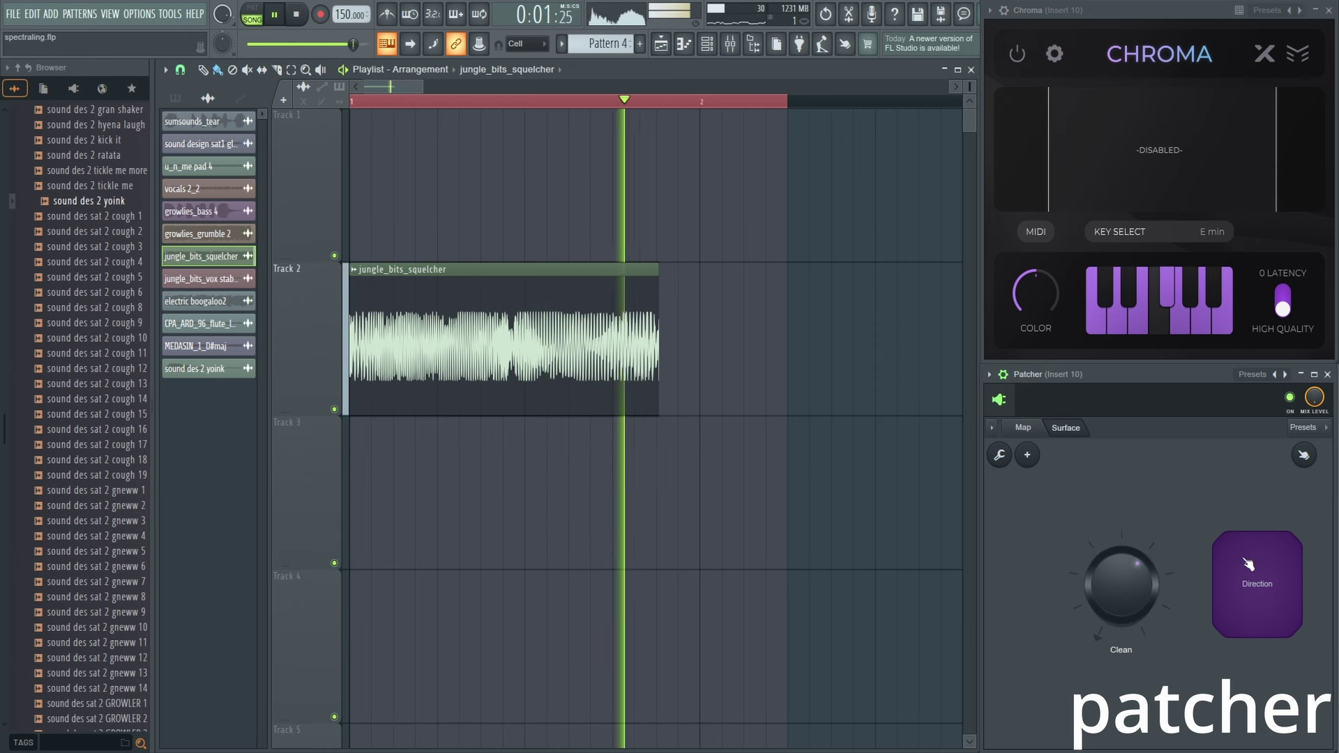
pyautogui.press('space')
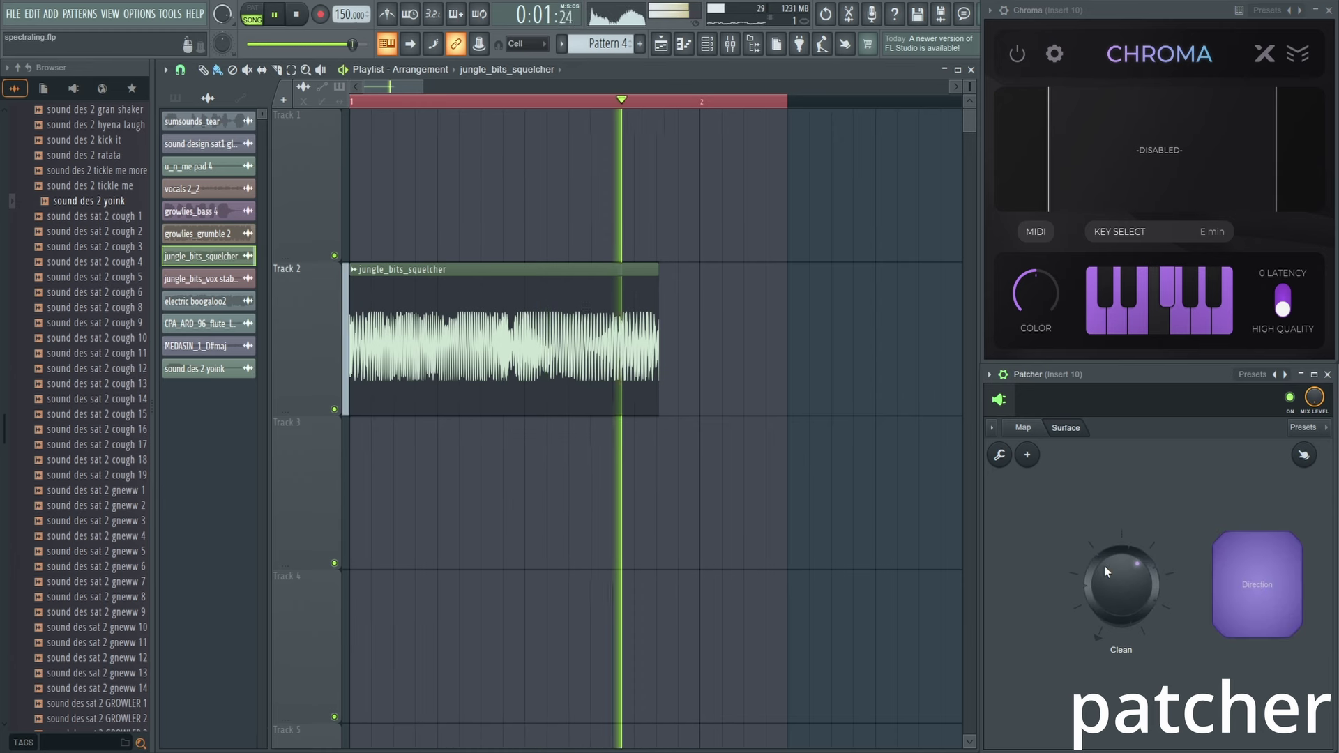
pyautogui.press('space')
pyautogui.press('space')
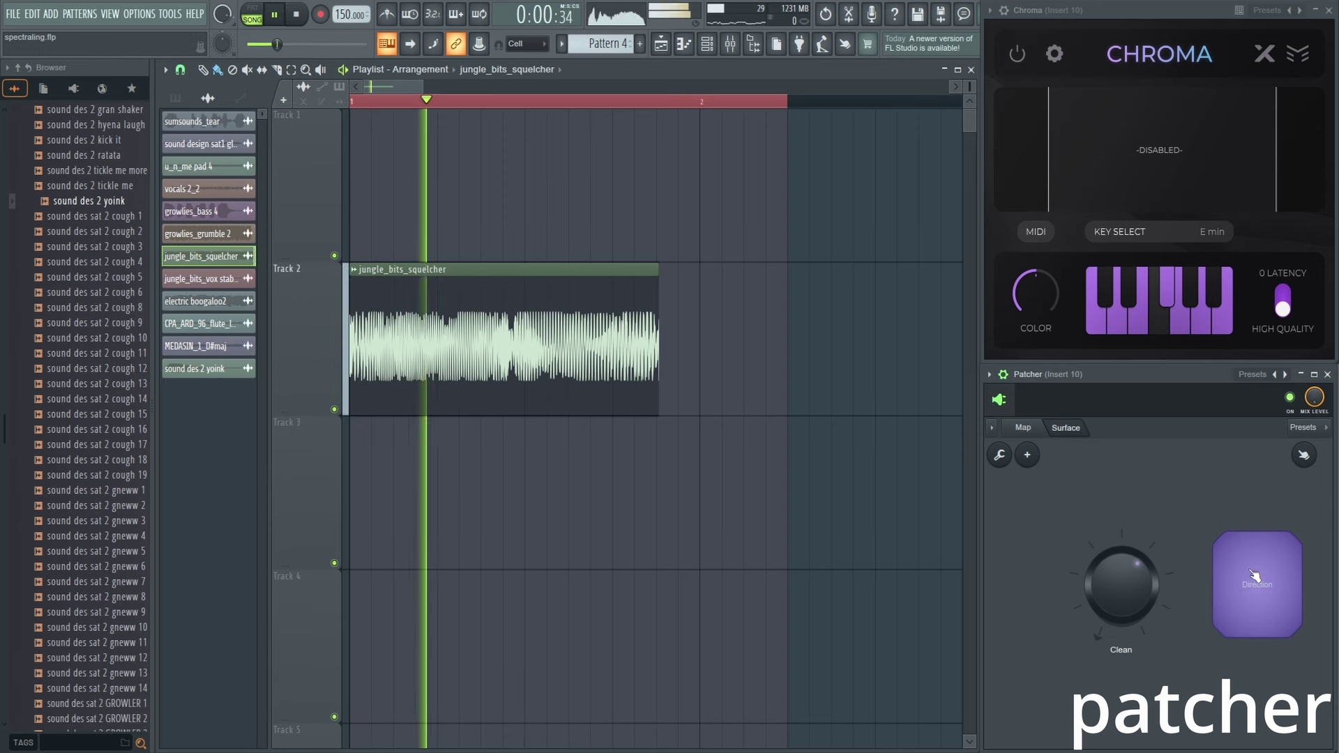
pyautogui.press('space')
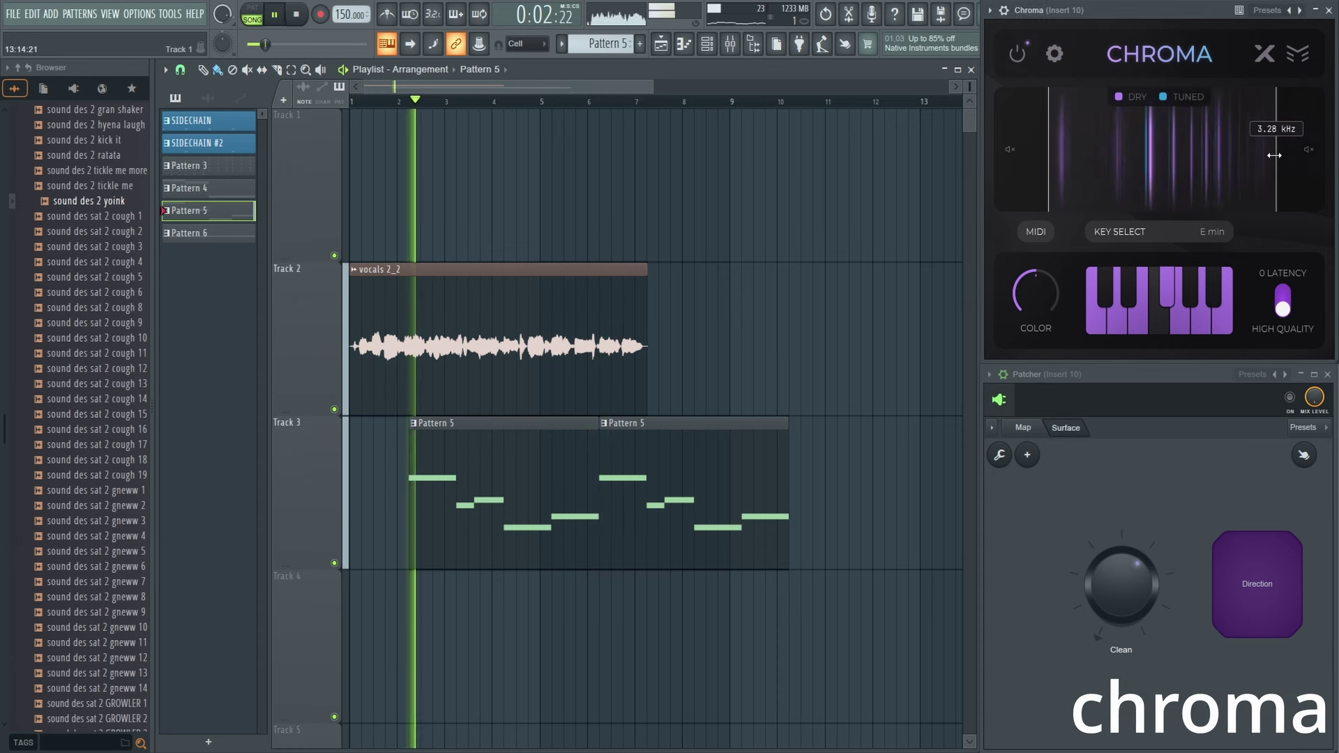
# Play vocals 2_2 with Pattern 5 through Chroma, setting the range start to 203.7 Hz, lowering the end, and trying Color at 200% before reducing it.
pyautogui.moveTo(1275, 154); pyautogui.dragTo(1259, 155)
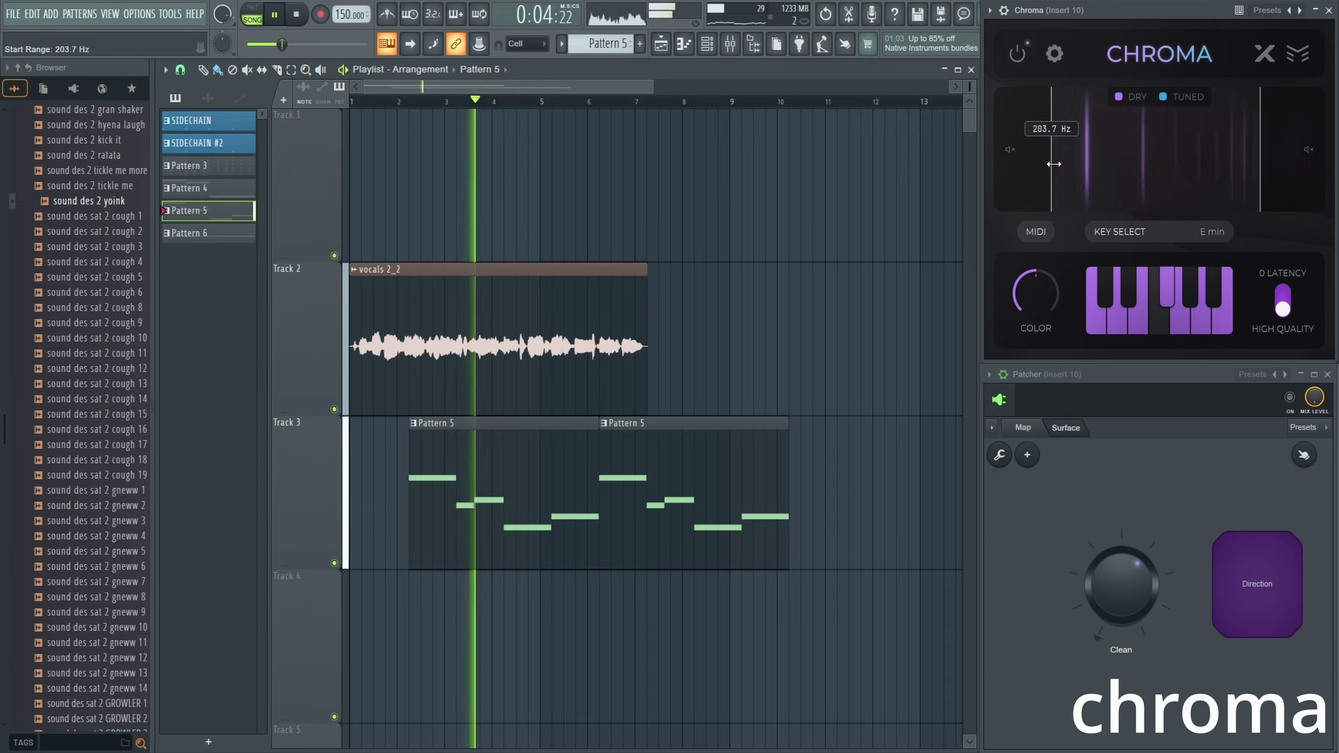
pyautogui.moveTo(1036, 297); pyautogui.dragTo(1060, 223)
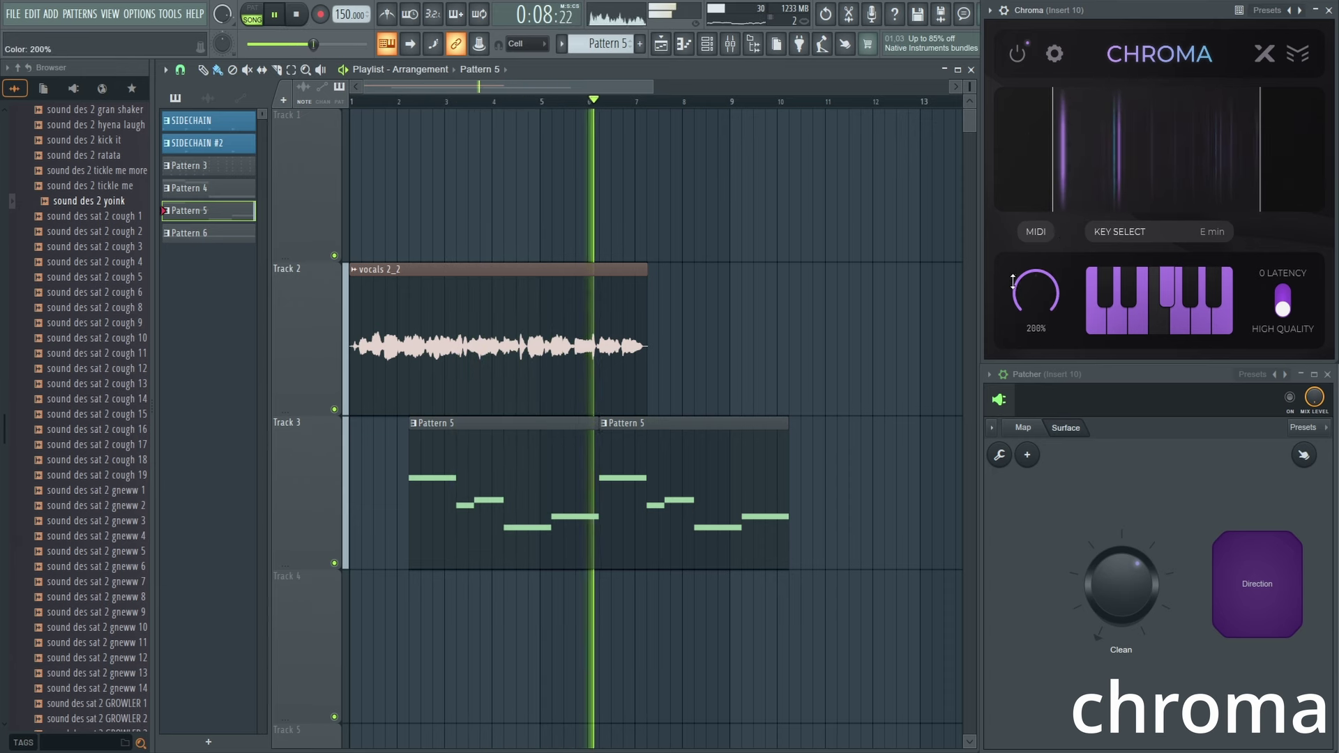
pyautogui.press('space')
pyautogui.moveTo(1012, 283); pyautogui.dragTo(1032, 326)
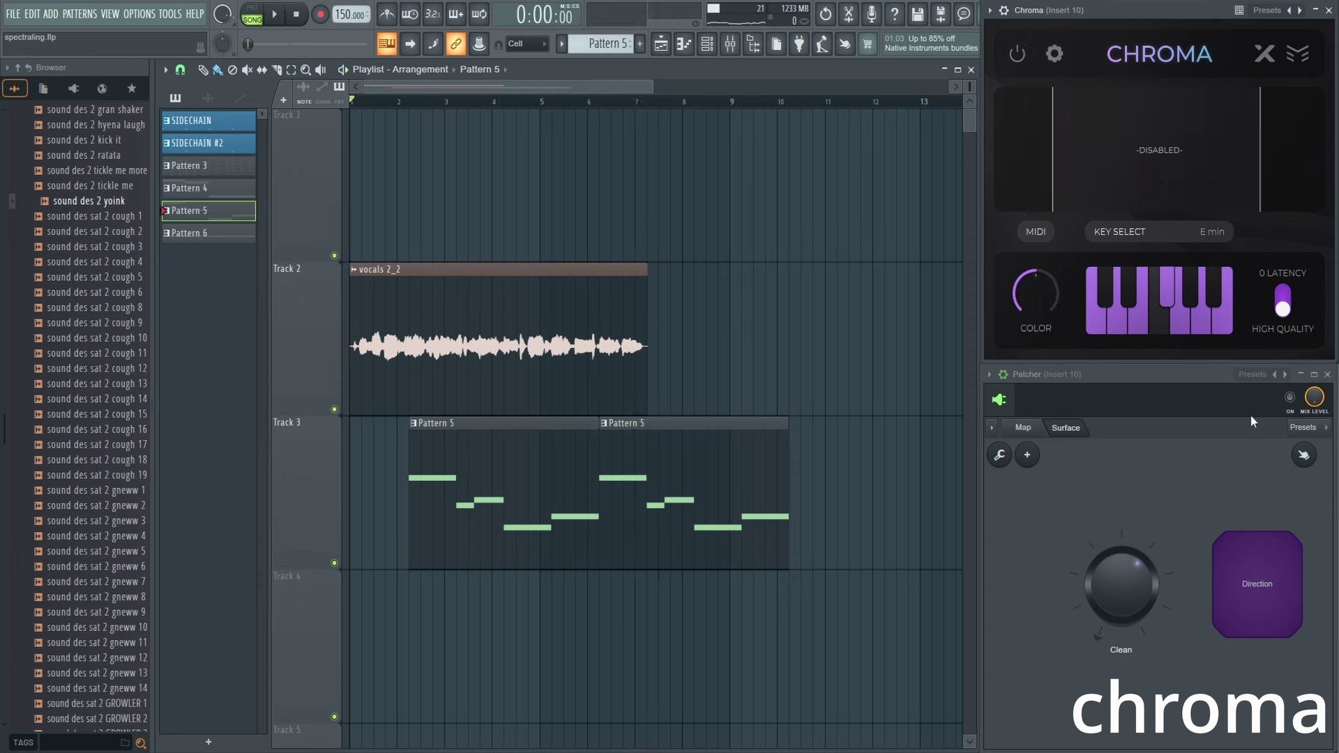
# Play vocals 2_2 with Pattern 5 through Patcher, switching Patcher off and on to compare against the dry vocal.
pyautogui.press('space')
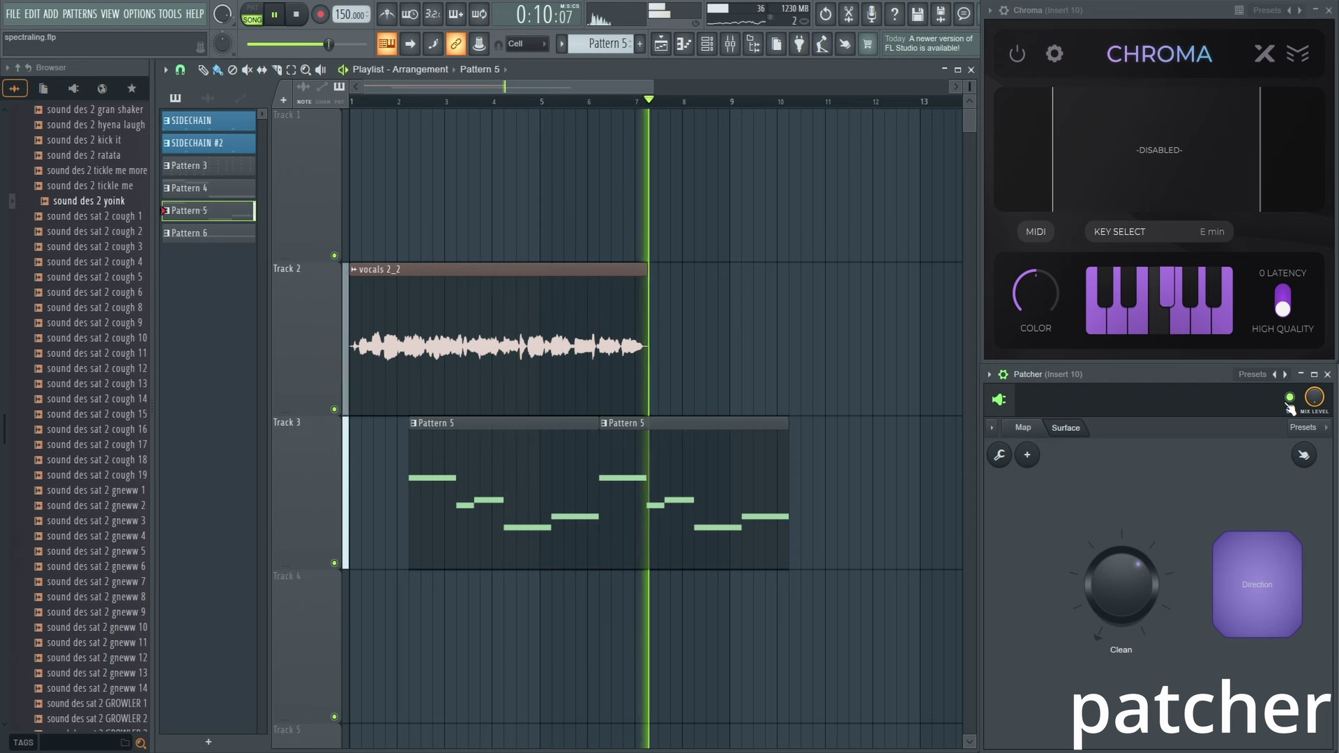
pyautogui.press('space')
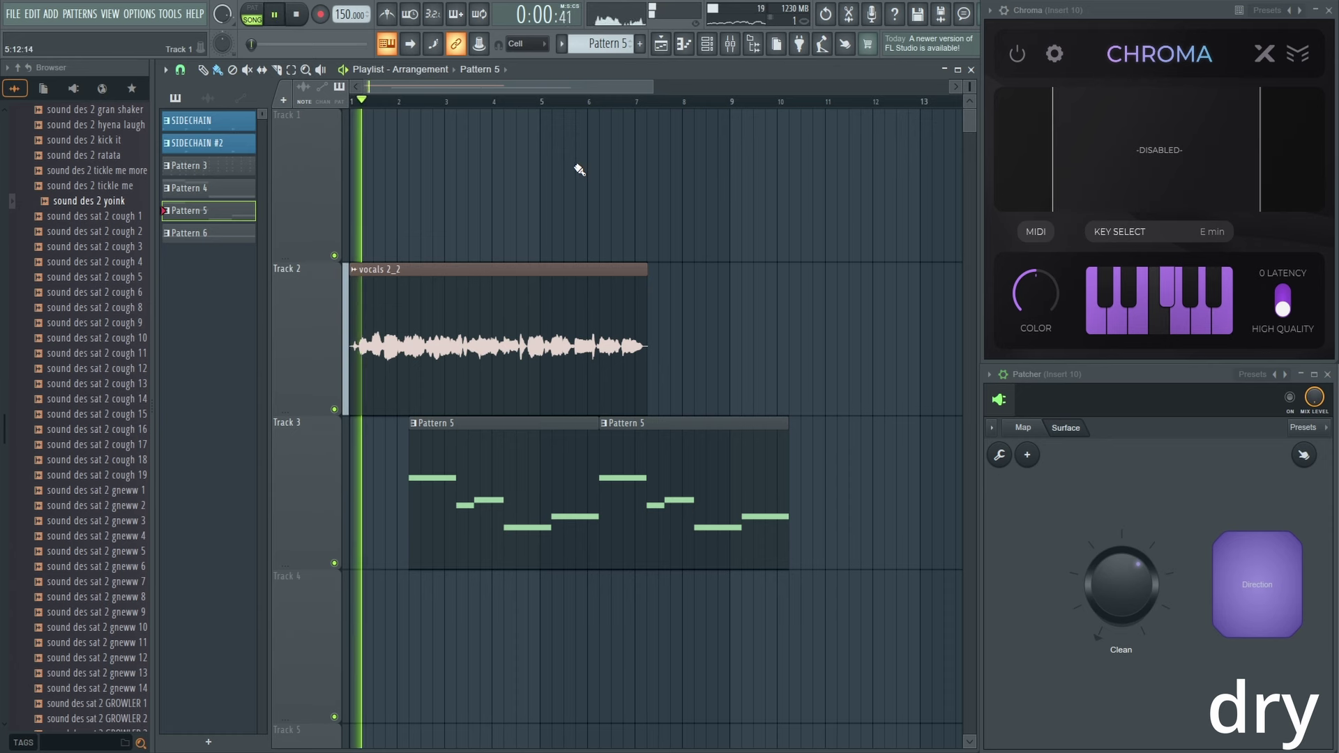
pyautogui.click(1290, 398)
pyautogui.click(1290, 398)
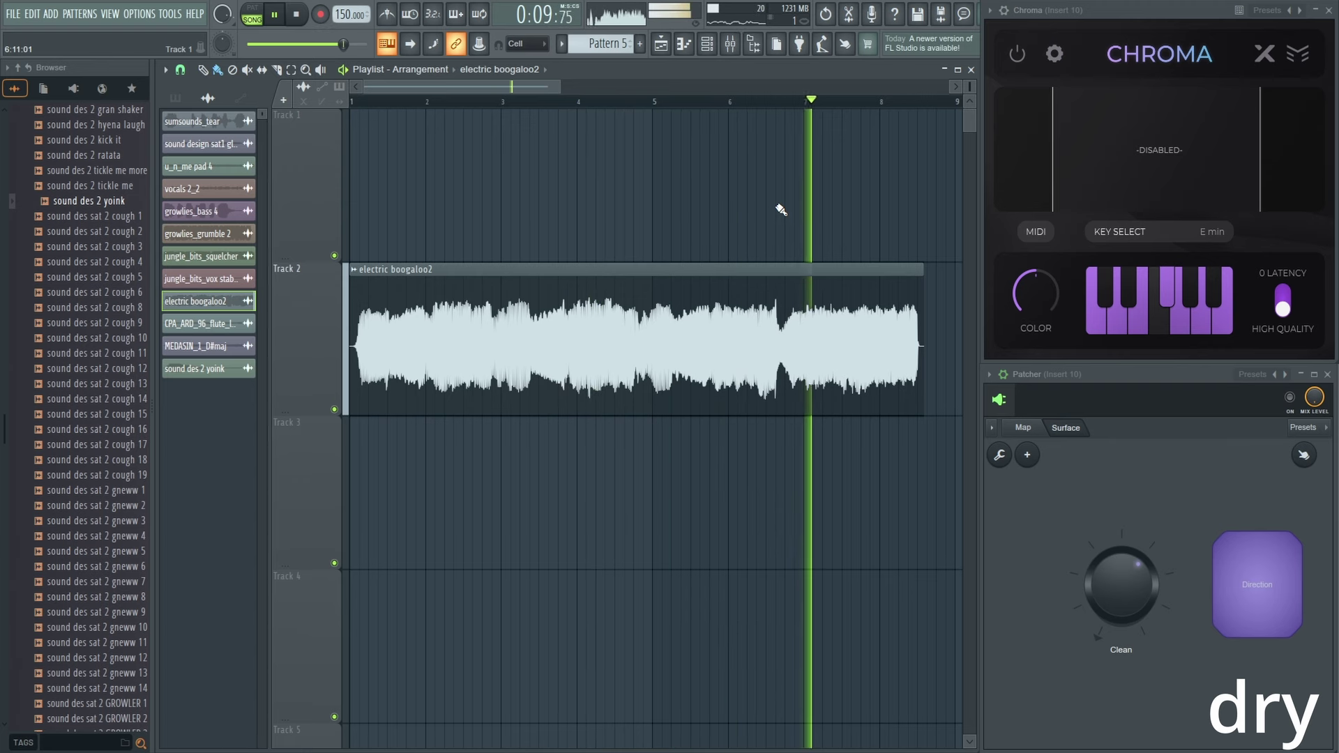
# Finish the dry audition of electric boogaloo2 and play it through Chroma with the range set to 160 Hz–3.45 kHz.
pyautogui.press('space')
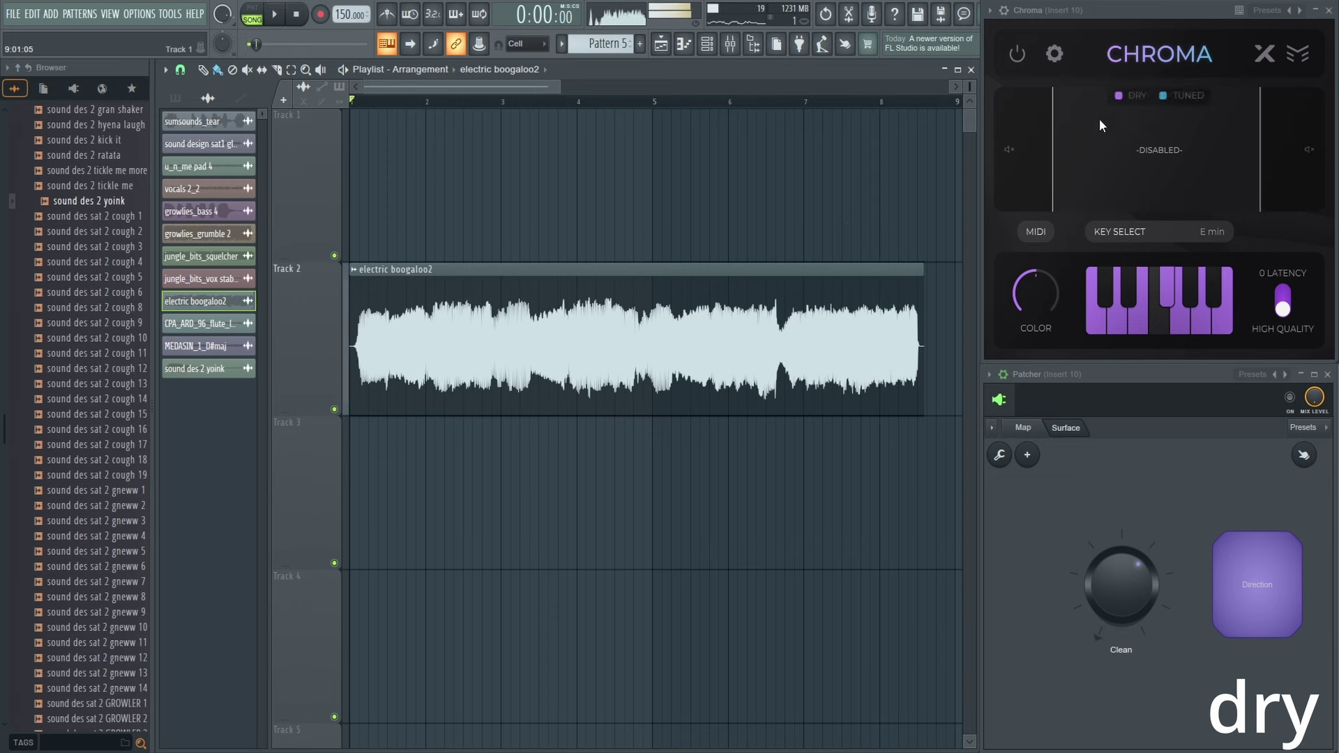
pyautogui.press('space')
pyautogui.moveTo(1260, 171); pyautogui.dragTo(1283, 179)
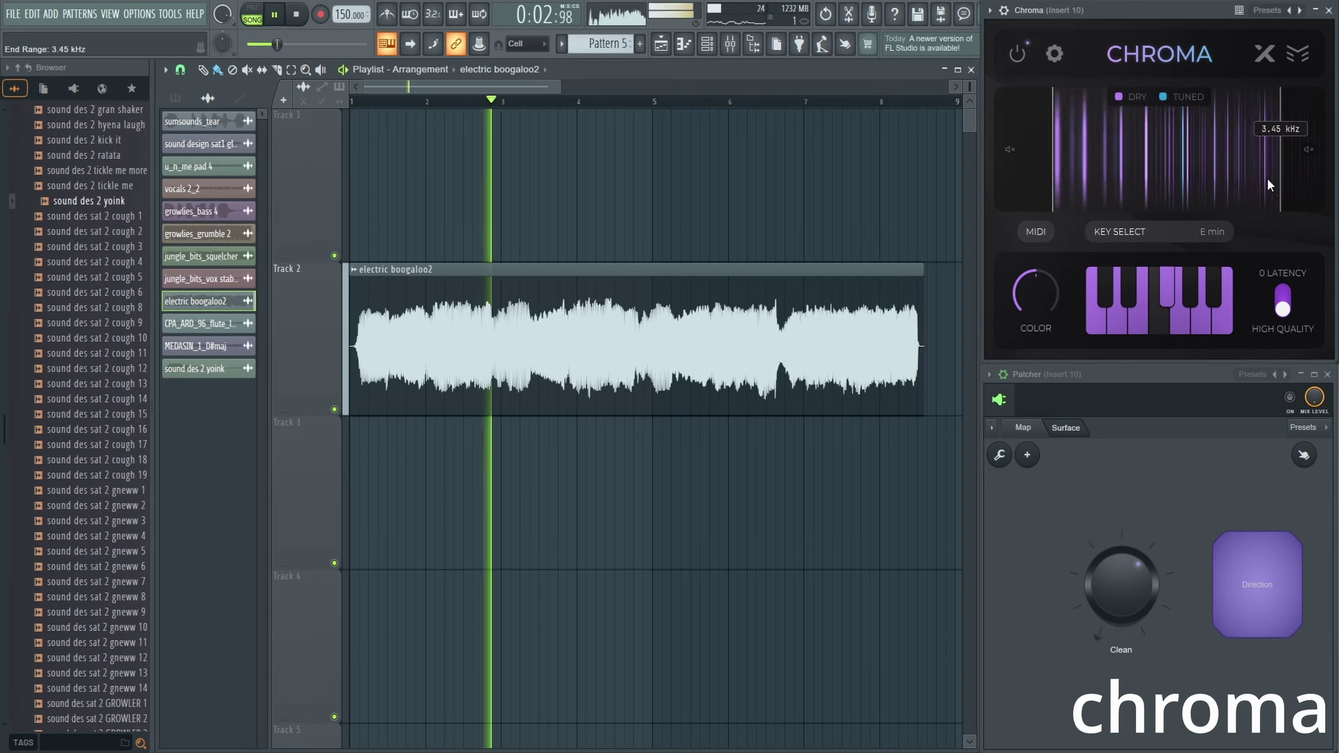
pyautogui.moveTo(1053, 175); pyautogui.dragTo(1040, 174)
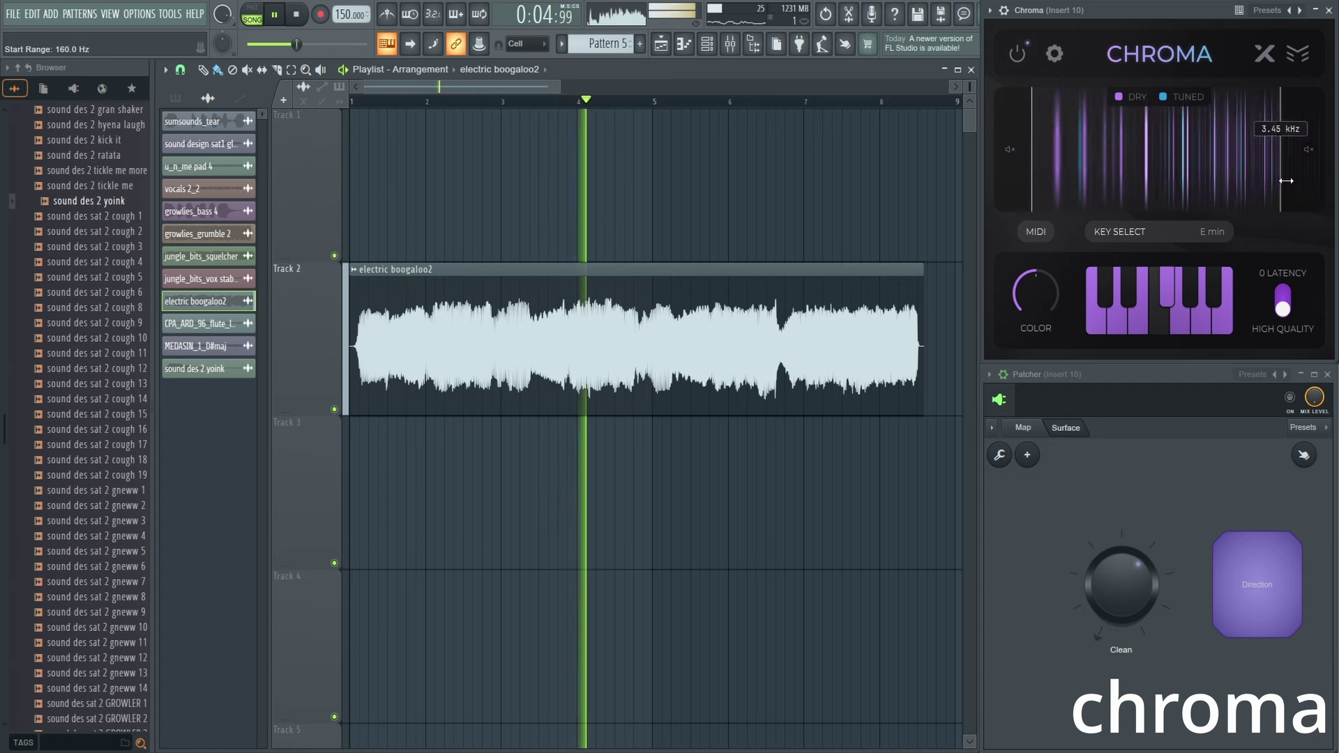
# Finish playing electric boogaloo2 through Chroma with Color at 100% and stop playback.
pyautogui.moveTo(1040, 288)
pyautogui.mouseDown()
pyautogui.moveTo(1050, 233)
pyautogui.moveTo(1037, 291)
pyautogui.mouseUp()
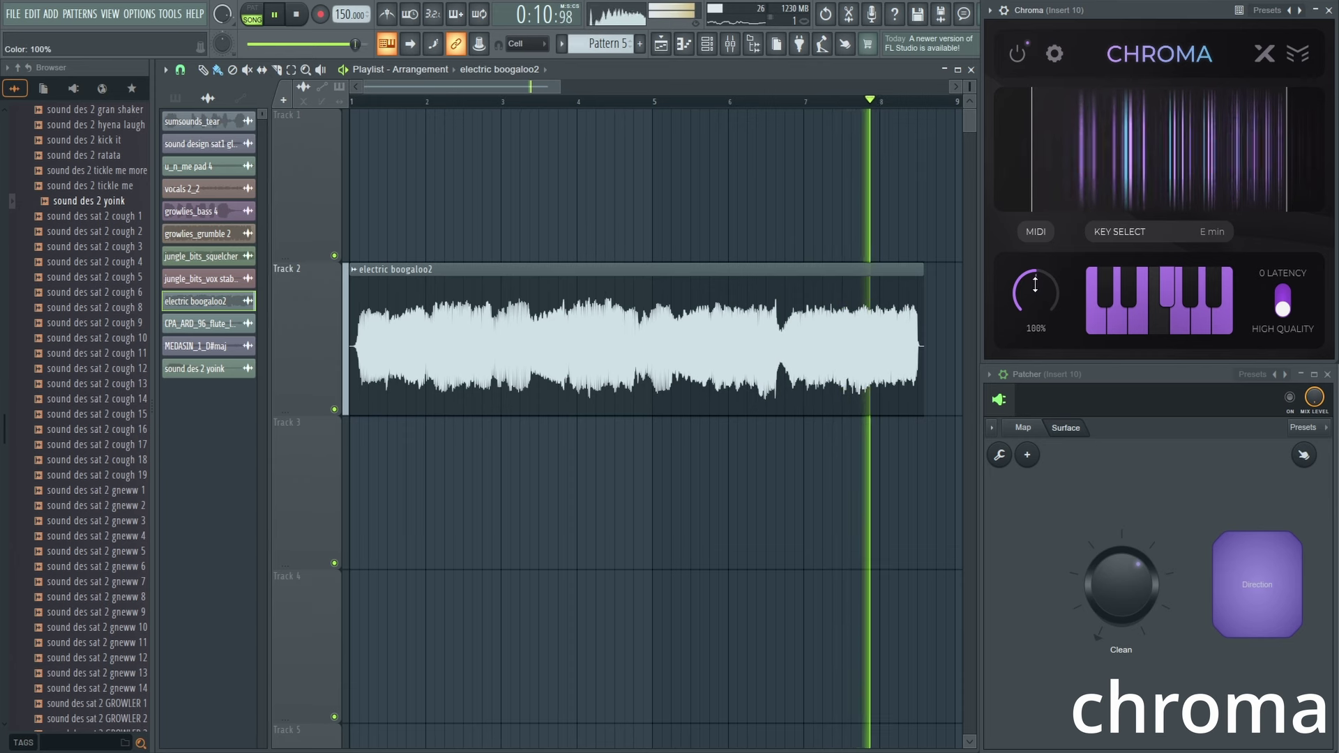
pyautogui.press('space')
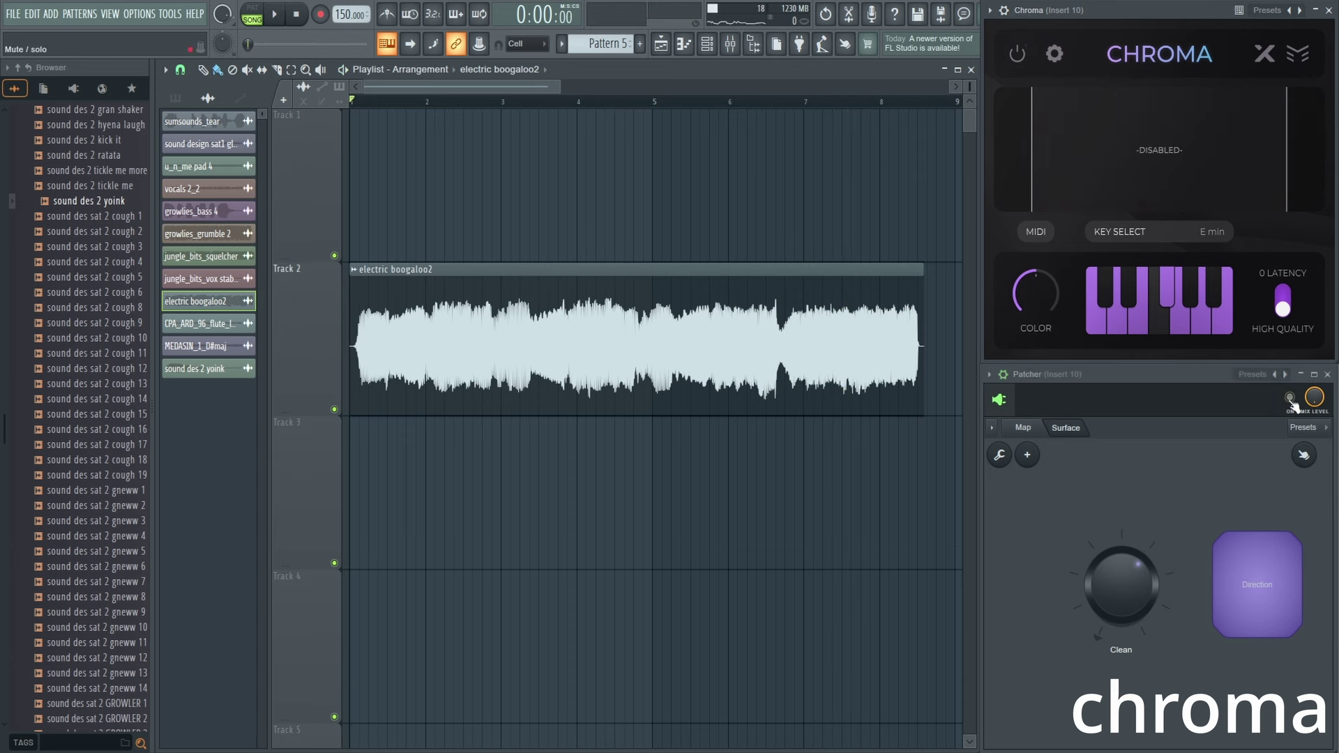
# Play electric boogaloo2 through Patcher, comparing Direction off and on and switching Patcher off and on against the dry sound.
pyautogui.press('space')
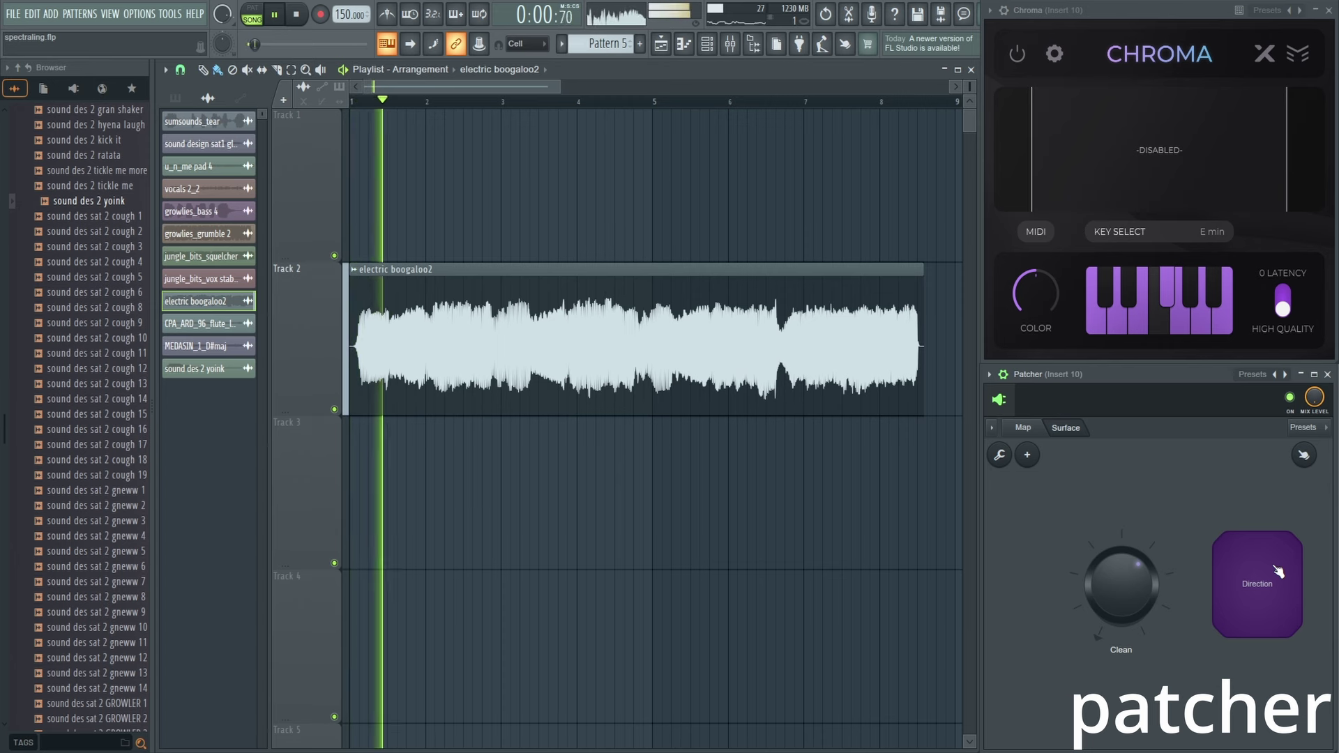
pyautogui.click(1289, 397)
pyautogui.click(1289, 397)
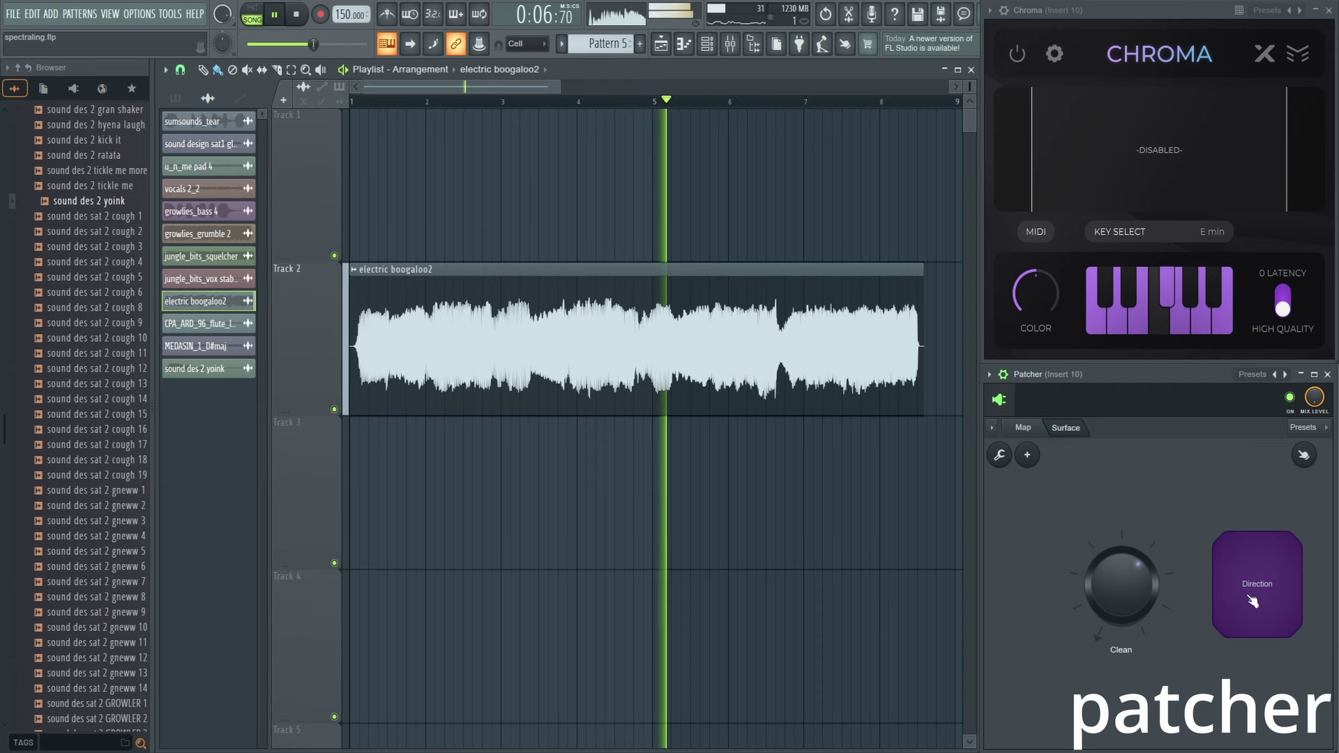
pyautogui.click(1289, 397)
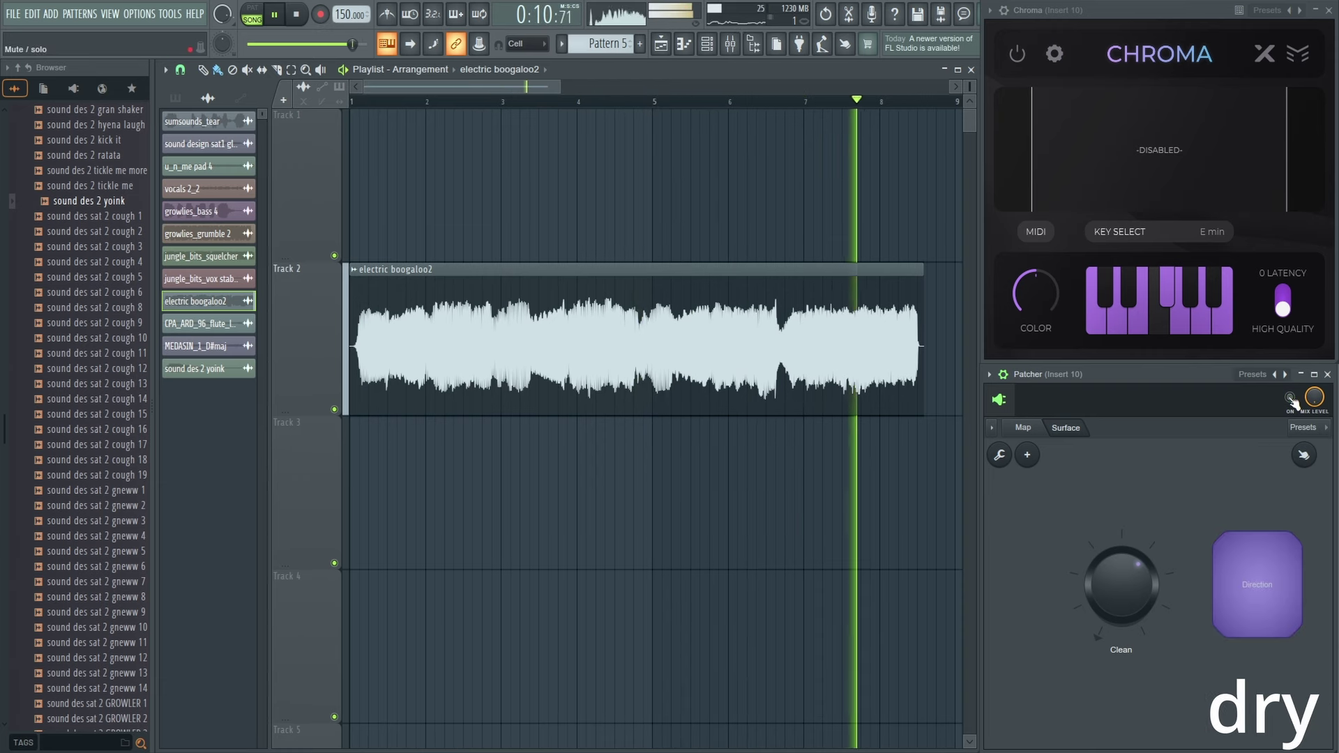
pyautogui.click(1289, 397)
pyautogui.press('space')
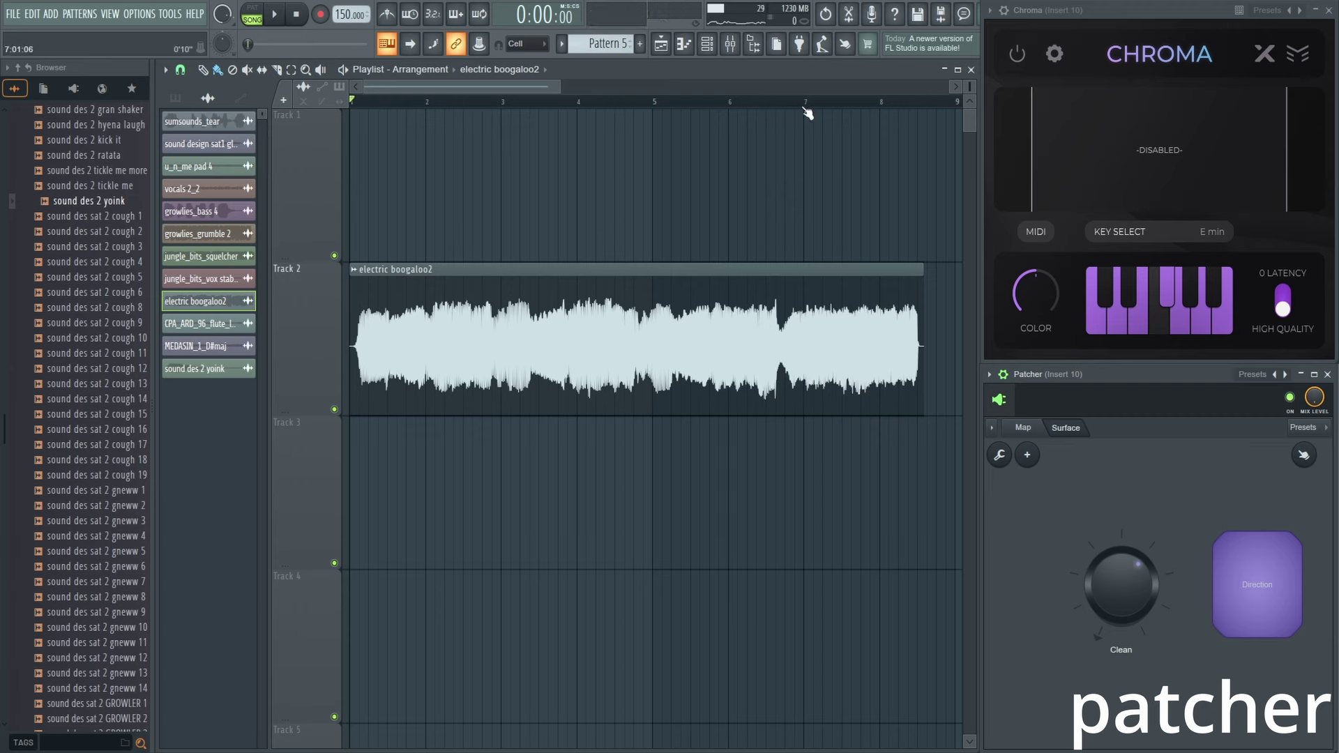
# Replay the last part of electric boogaloo2 from midway through bar 6, comparing Patcher with the dry sound.
pyautogui.click(775, 101)
pyautogui.press('space')
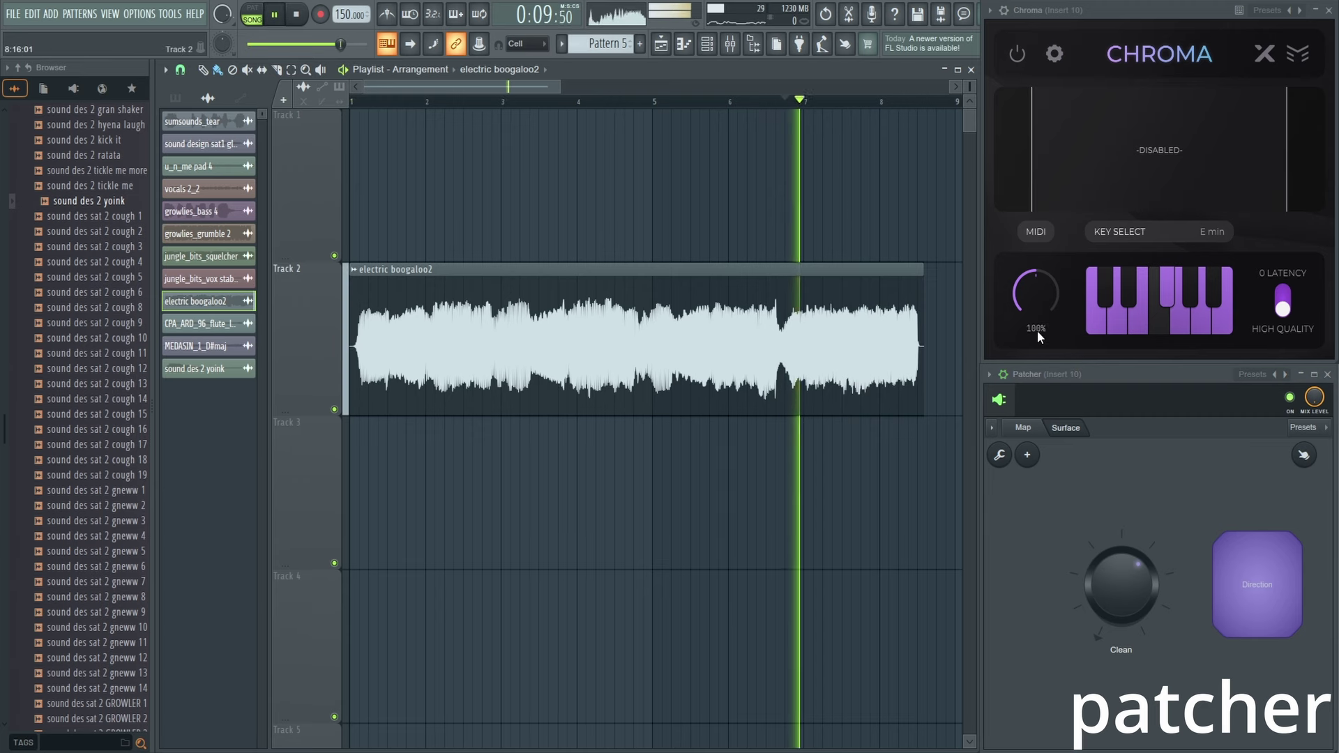
pyautogui.click(1290, 397)
pyautogui.press('space')
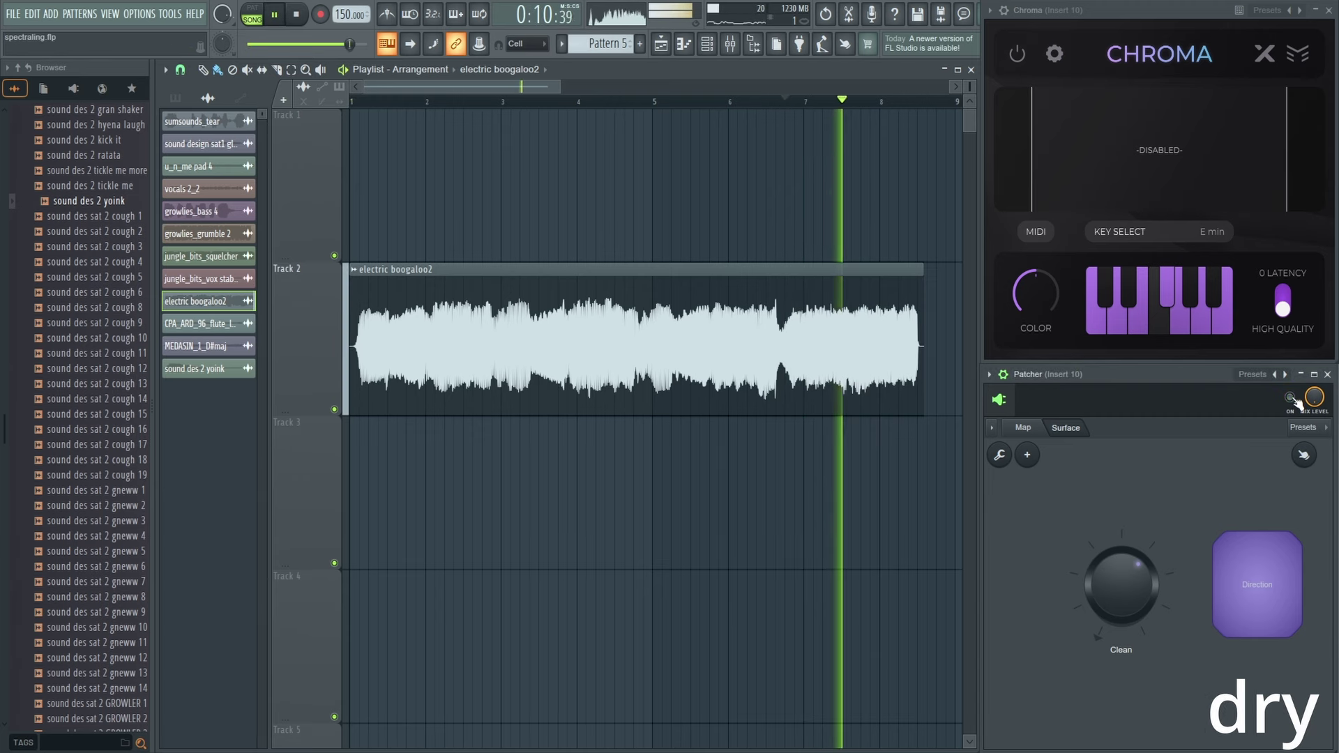
pyautogui.press('space')
pyautogui.click(1291, 398)
pyautogui.press('space')
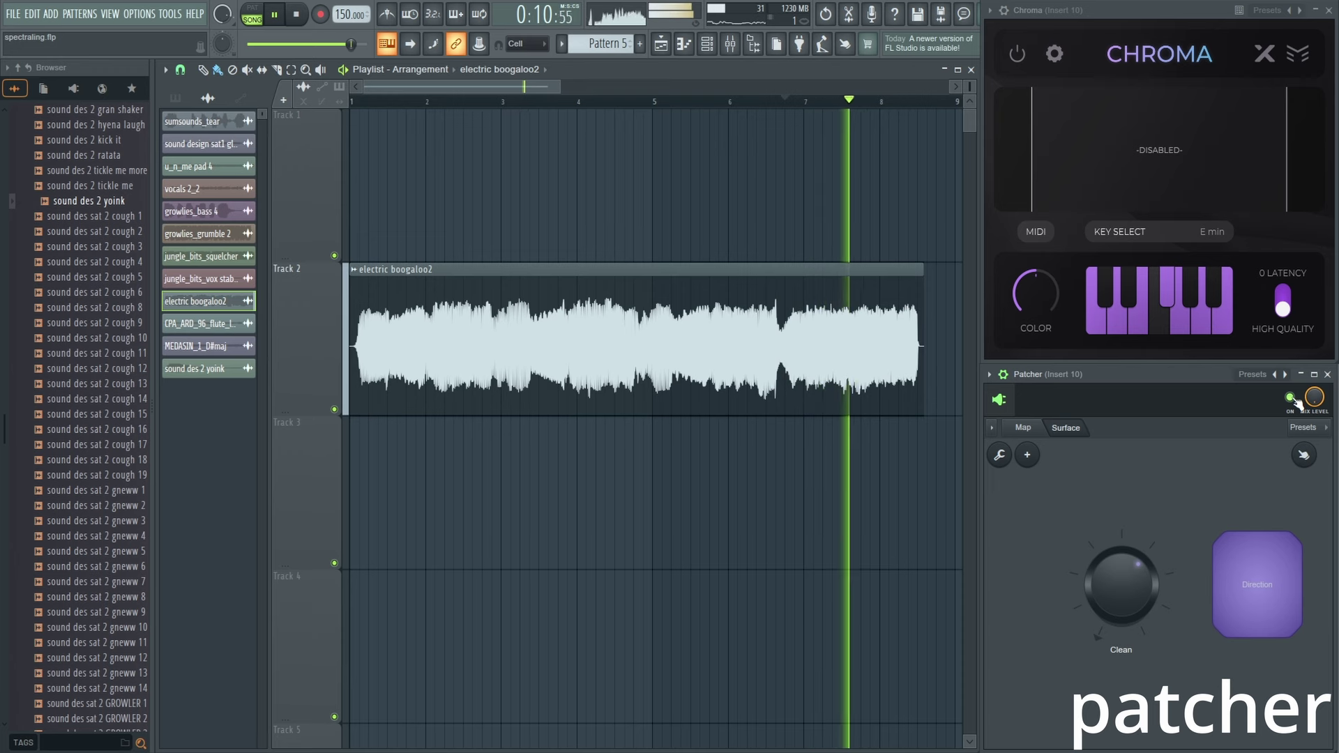
pyautogui.press('space')
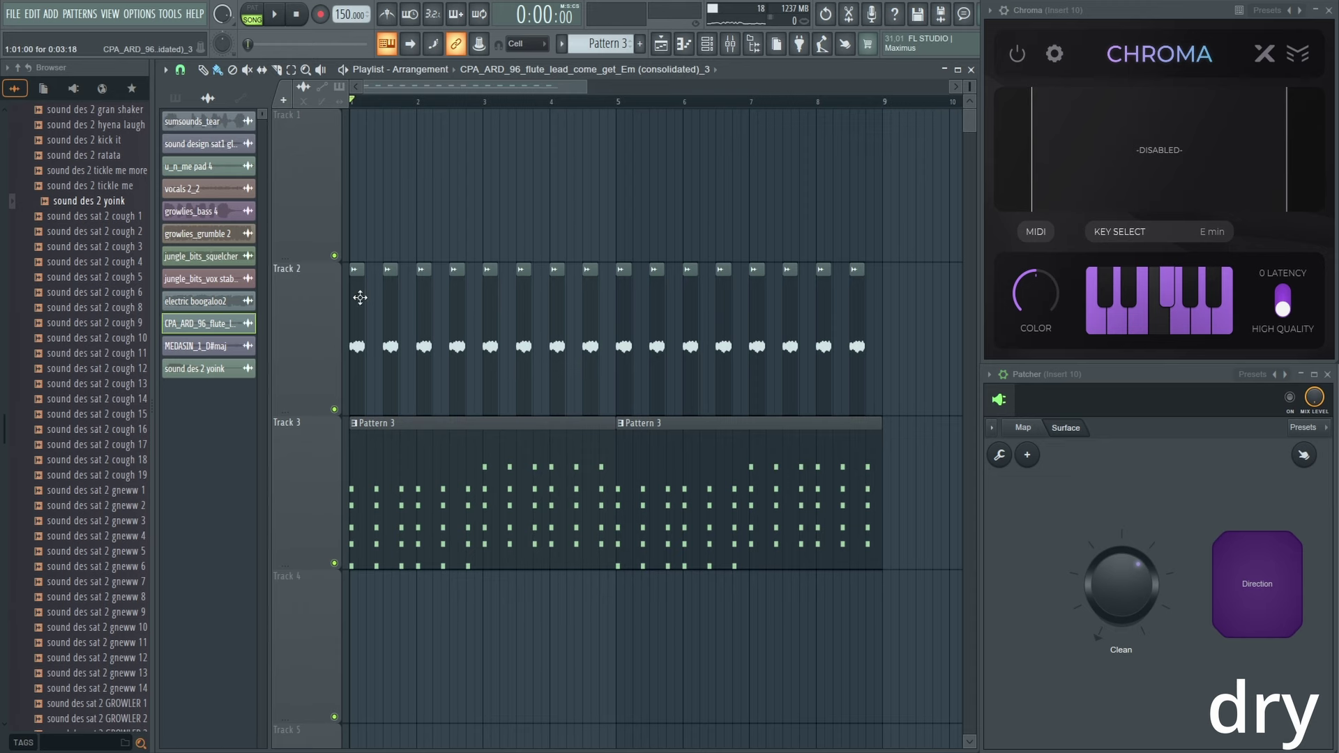
# Audition the dry CPA_ARD_96 flute lead with Pattern 3 while raising its sampler pitch shift to +200 and +400 cents.
pyautogui.doubleClick(360, 298)
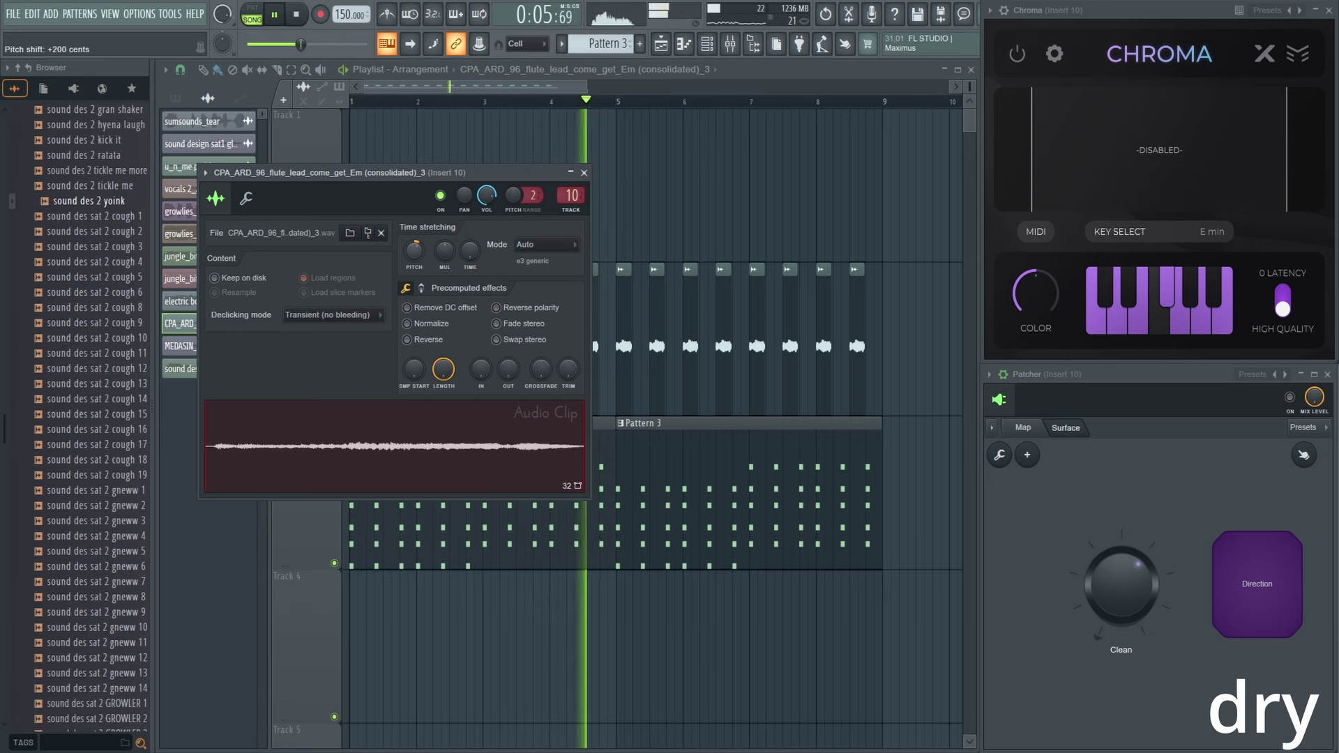
pyautogui.scroll(1, 417, 257)
pyautogui.scroll(1, 416, 256)
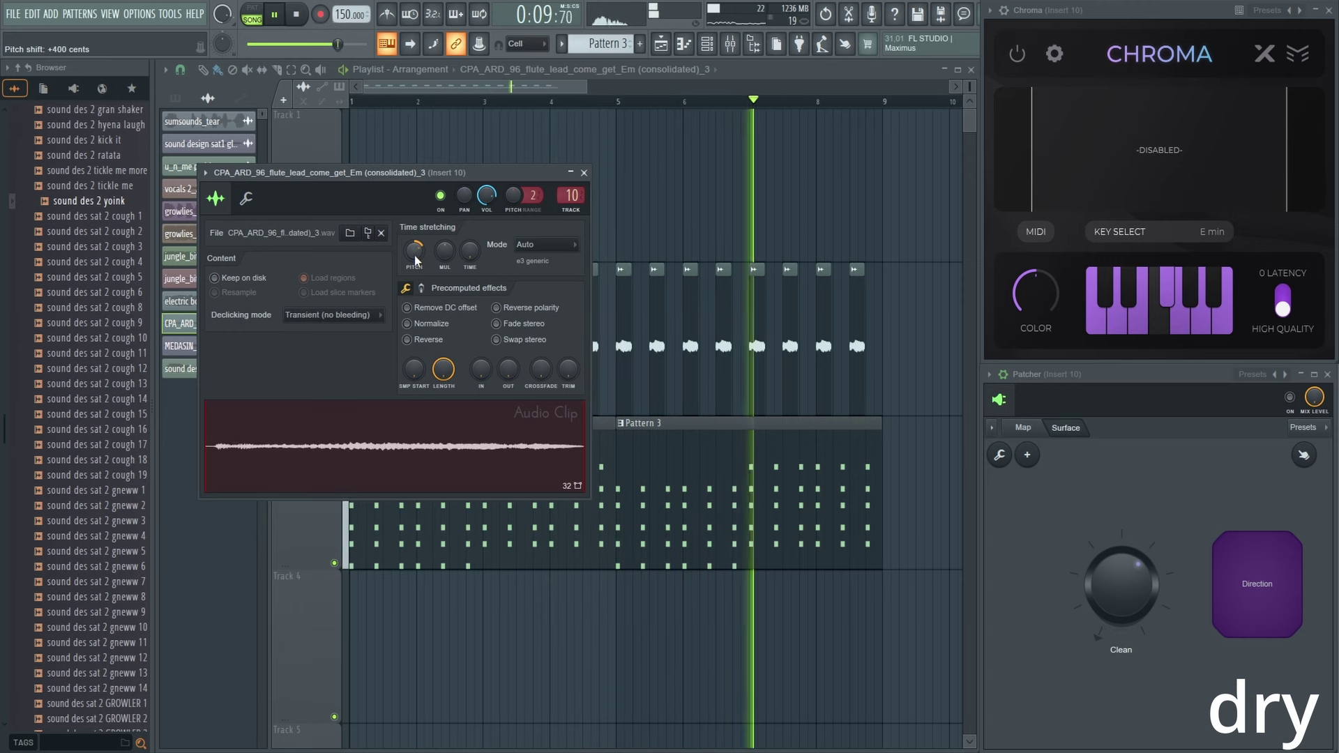
pyautogui.press('space')
pyautogui.rightClick(416, 254)
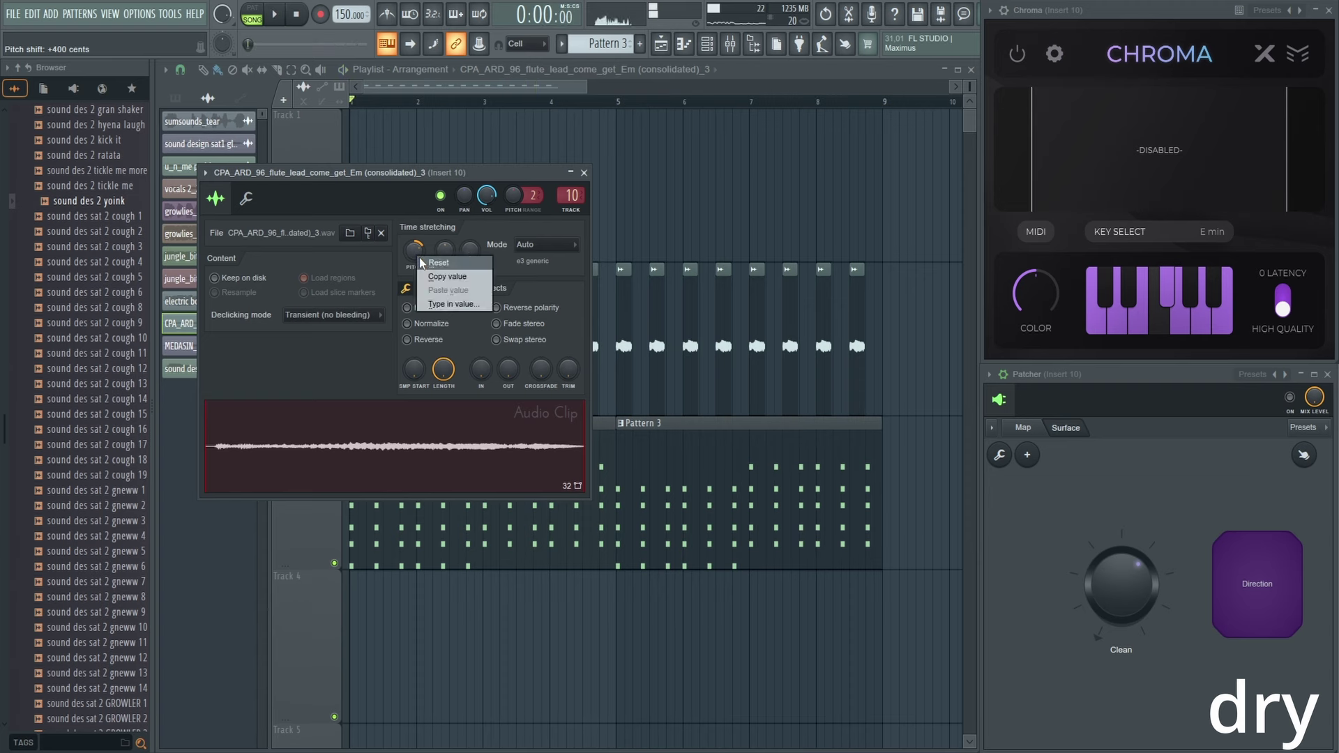
pyautogui.press('Escape')
pyautogui.press('Escape')
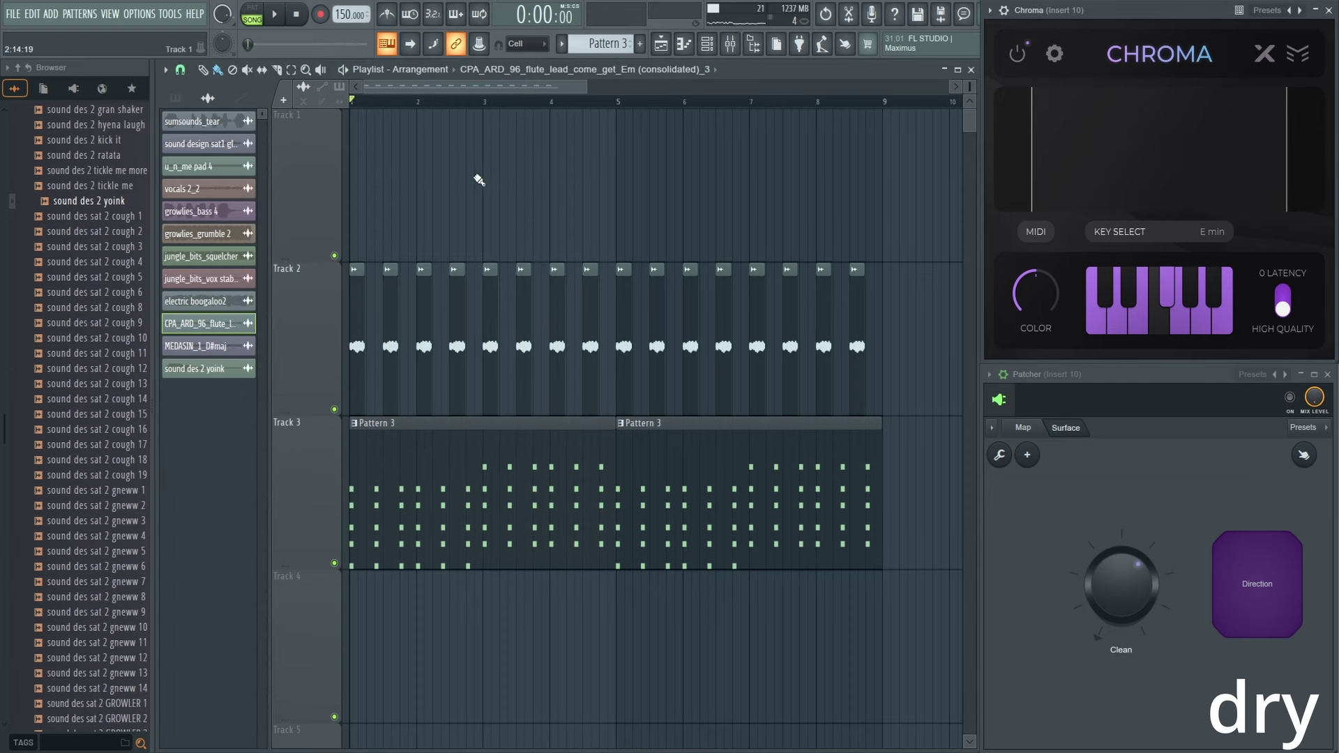
# Play the flute lead with Pattern 3 through Chroma, stepping its sampler pitch shift up through +200, +300 and +400 cents.
pyautogui.doubleClick(359, 287)
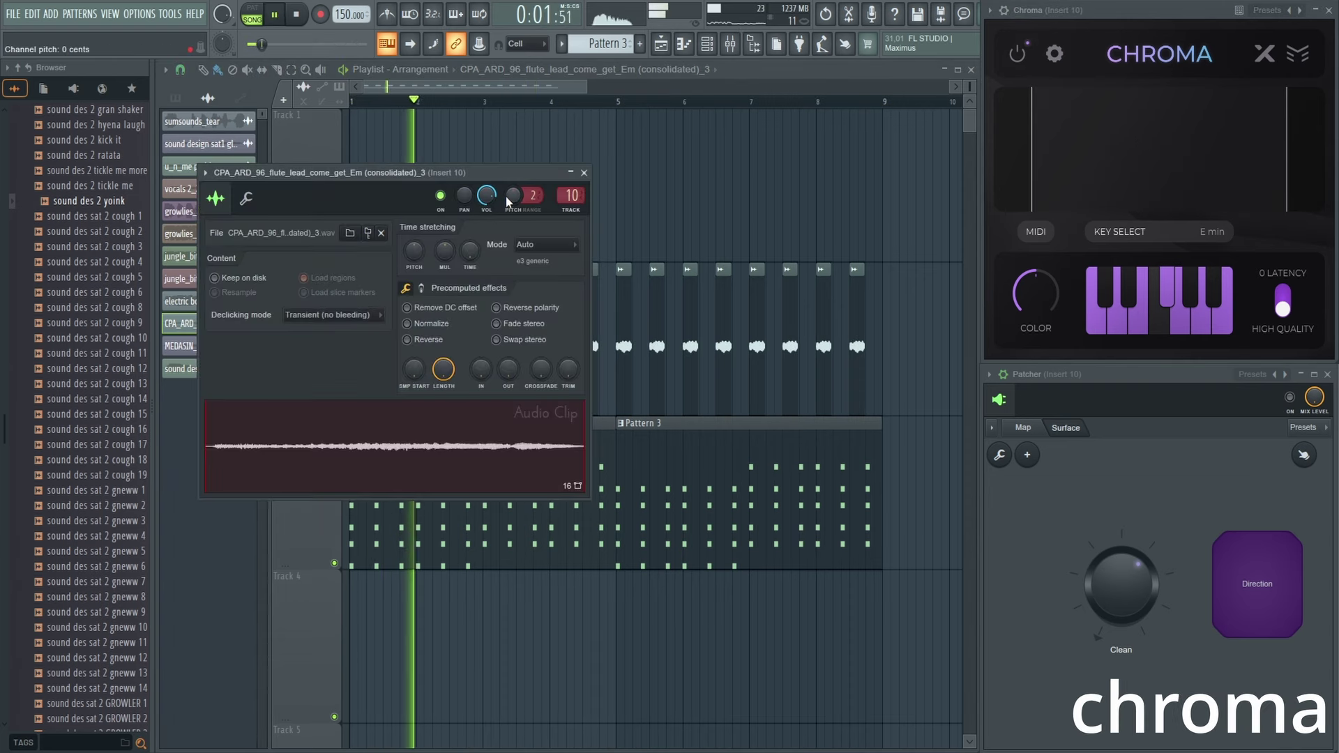
pyautogui.scroll(1, 420, 251)
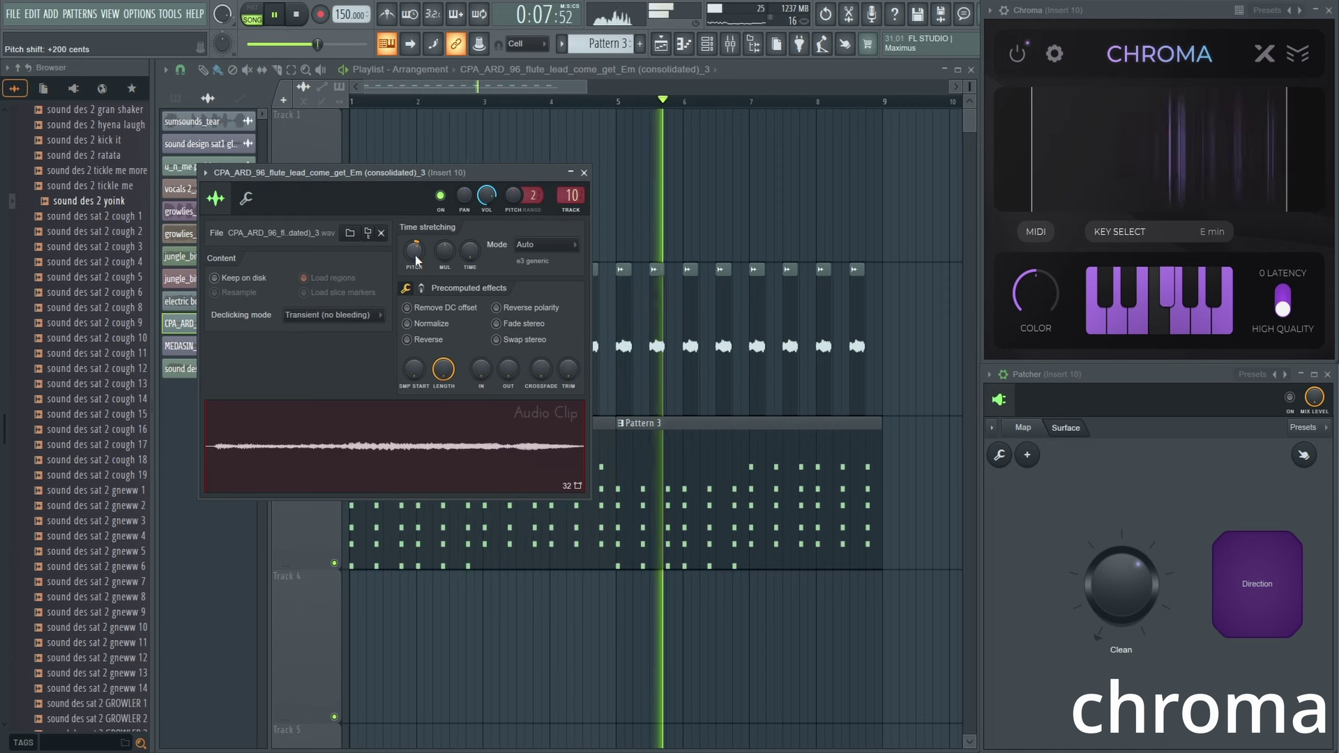
pyautogui.scroll(1, 415, 256)
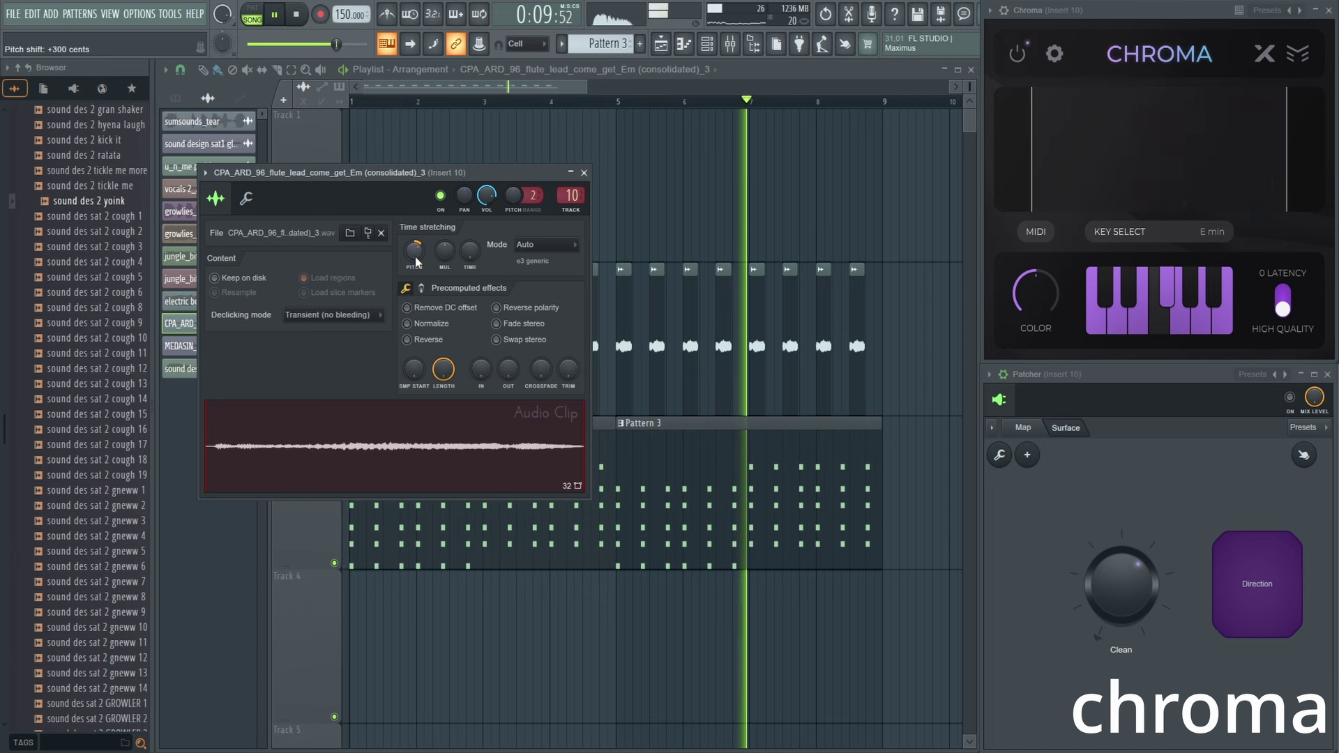
pyautogui.scroll(1, 417, 258)
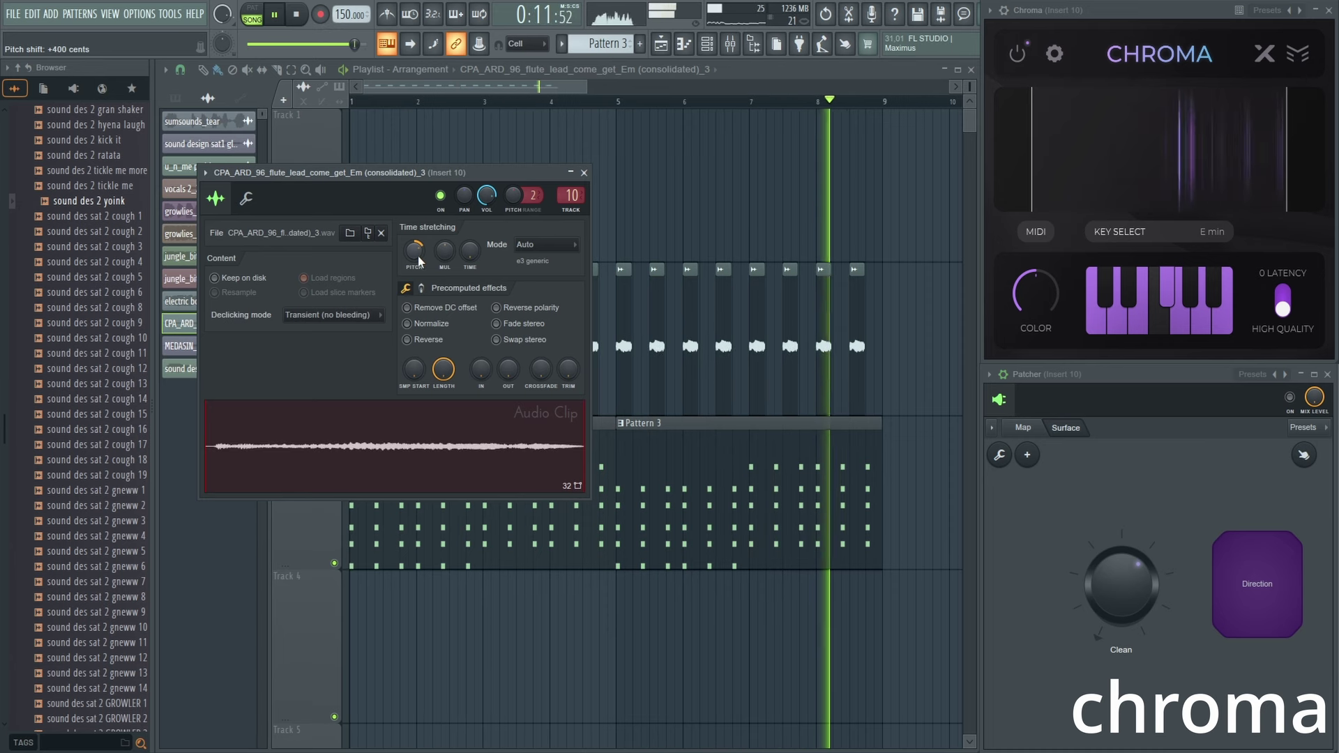
pyautogui.click(442, 262)
pyautogui.press('Escape')
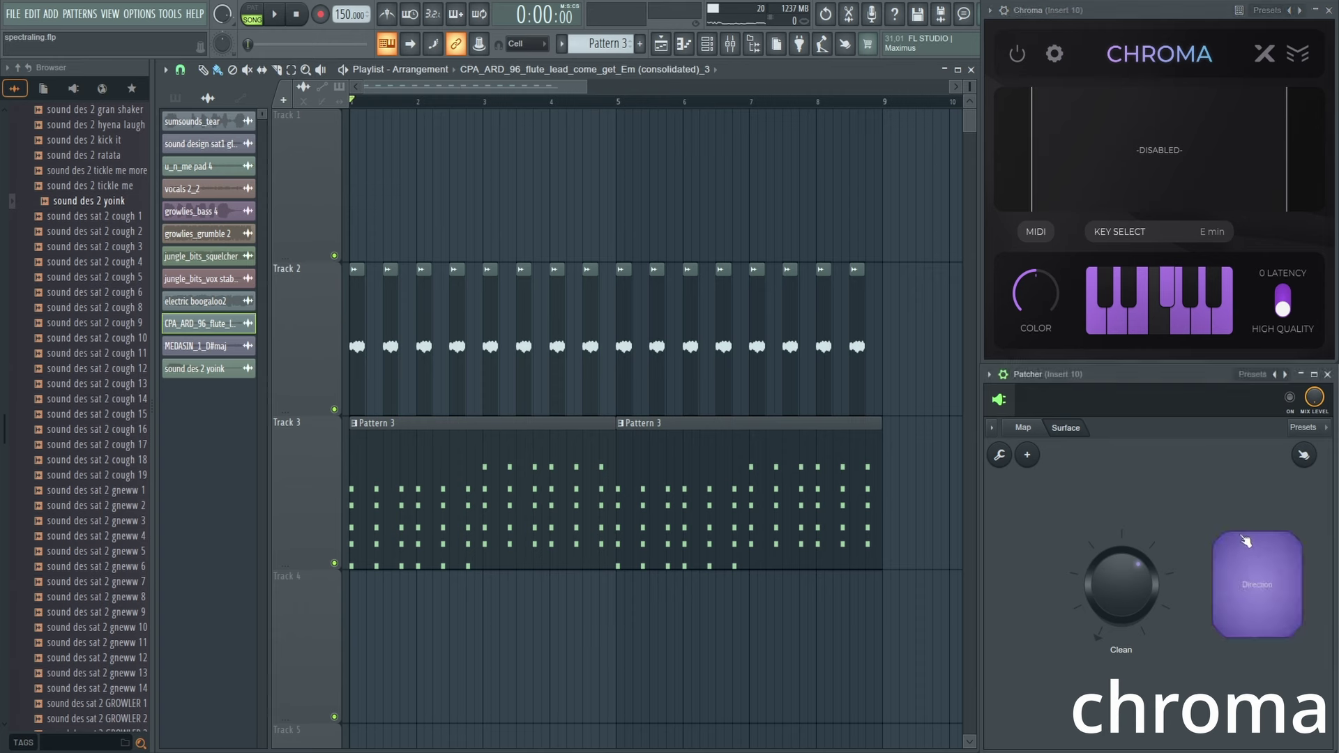
# Play the flute lead with Pattern 3 through Patcher, raising its sampler pitch shift to +200 cents and beyond.
pyautogui.doubleClick(362, 296)
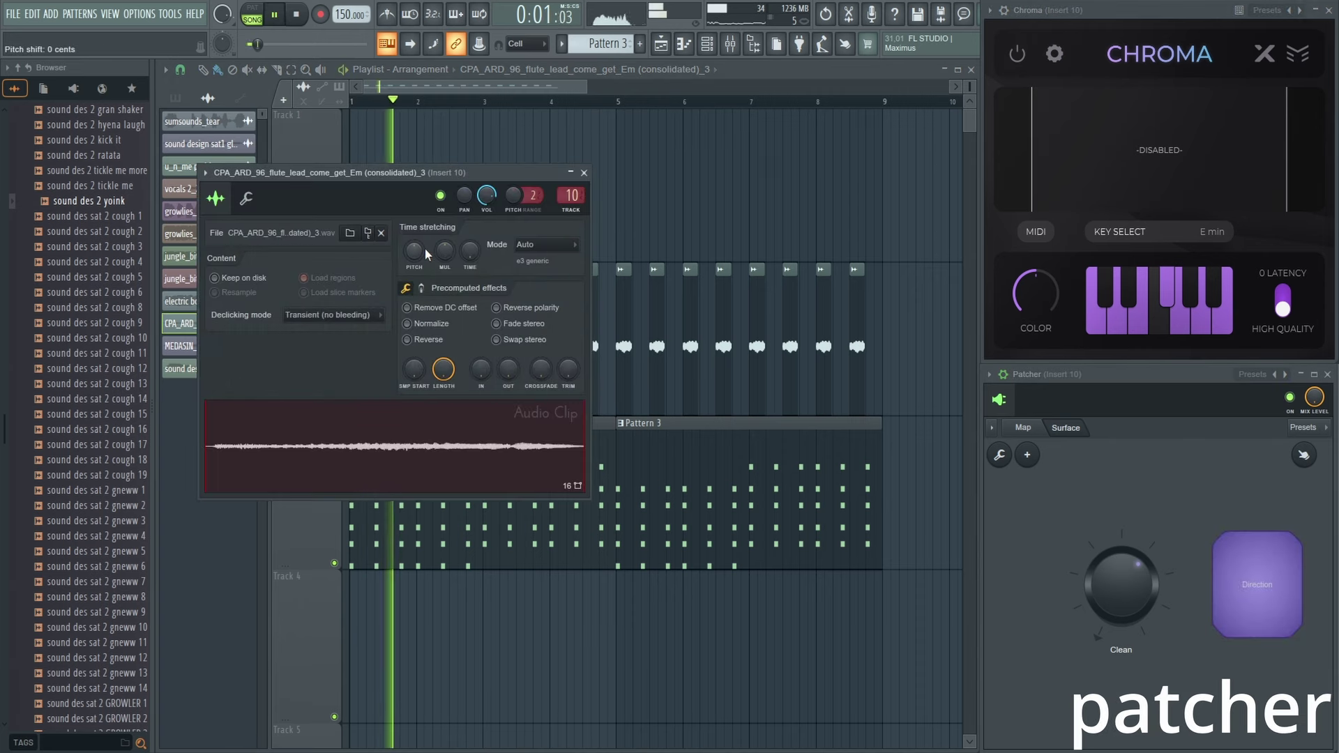
pyautogui.scroll(1, 415, 253)
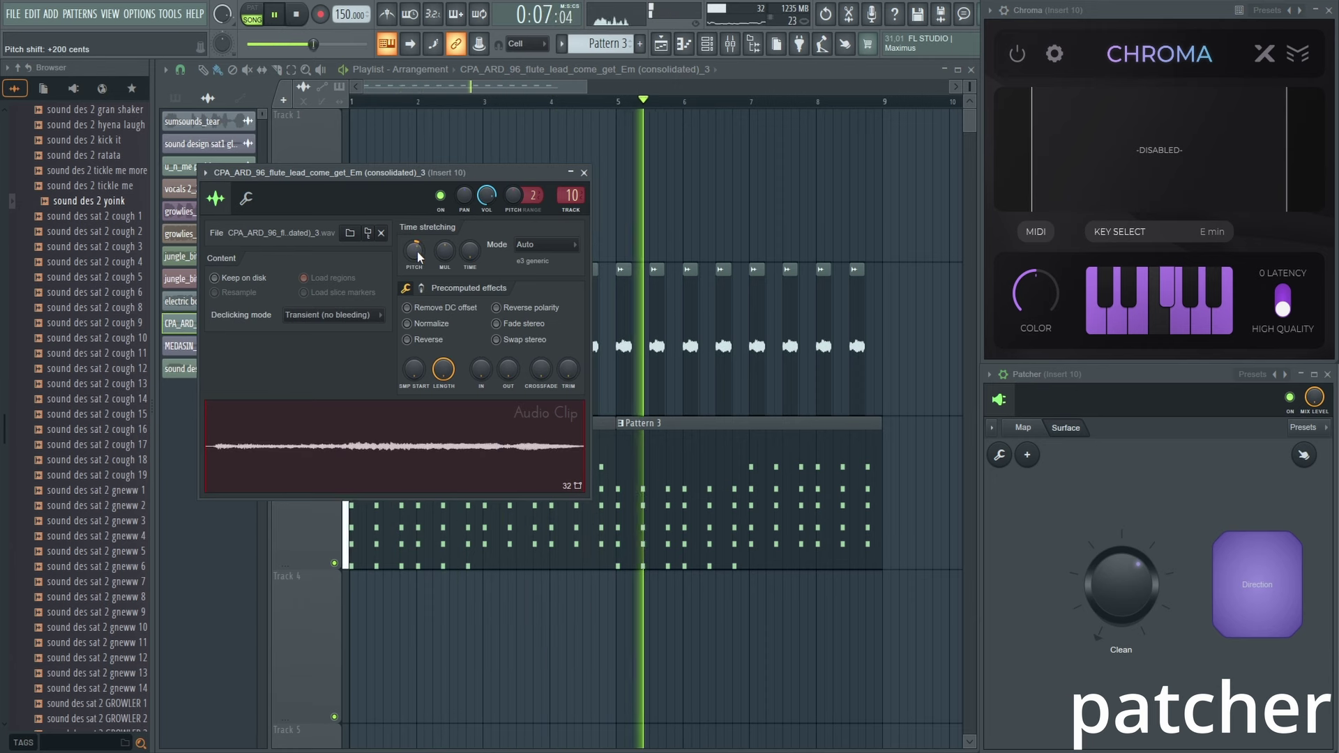
pyautogui.scroll(1, 416, 252)
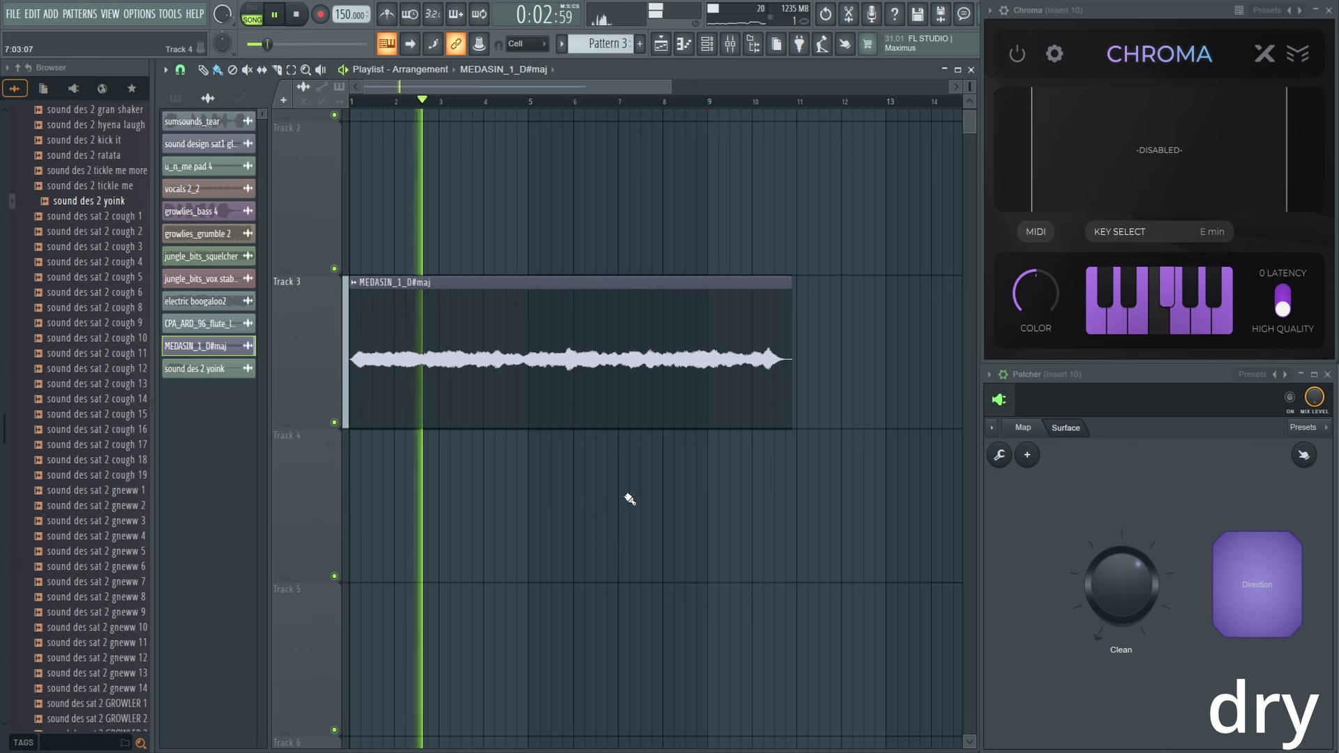
# Turn Patcher's Direction off and play MEDASIN_1_D#maj through Chroma, lowering the range end and raising Color to 158%.
pyautogui.click(1284, 588)
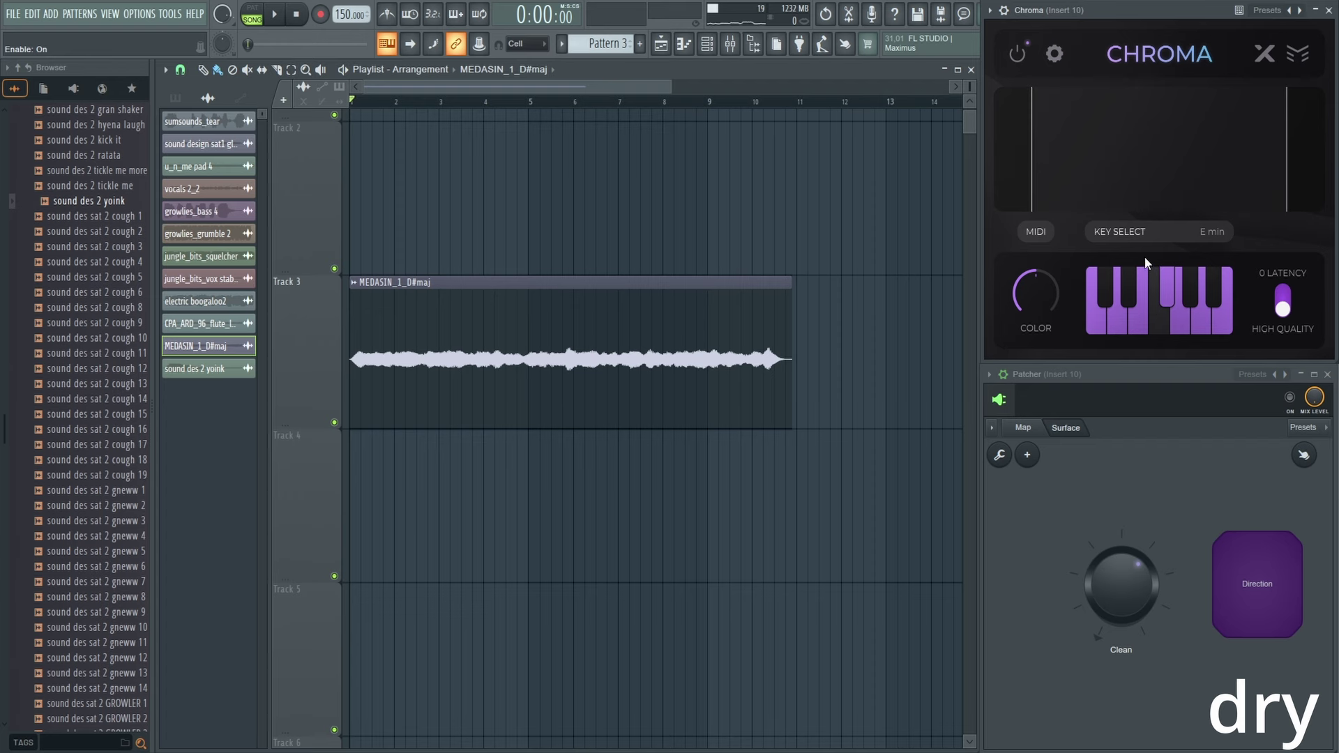
pyautogui.press('space')
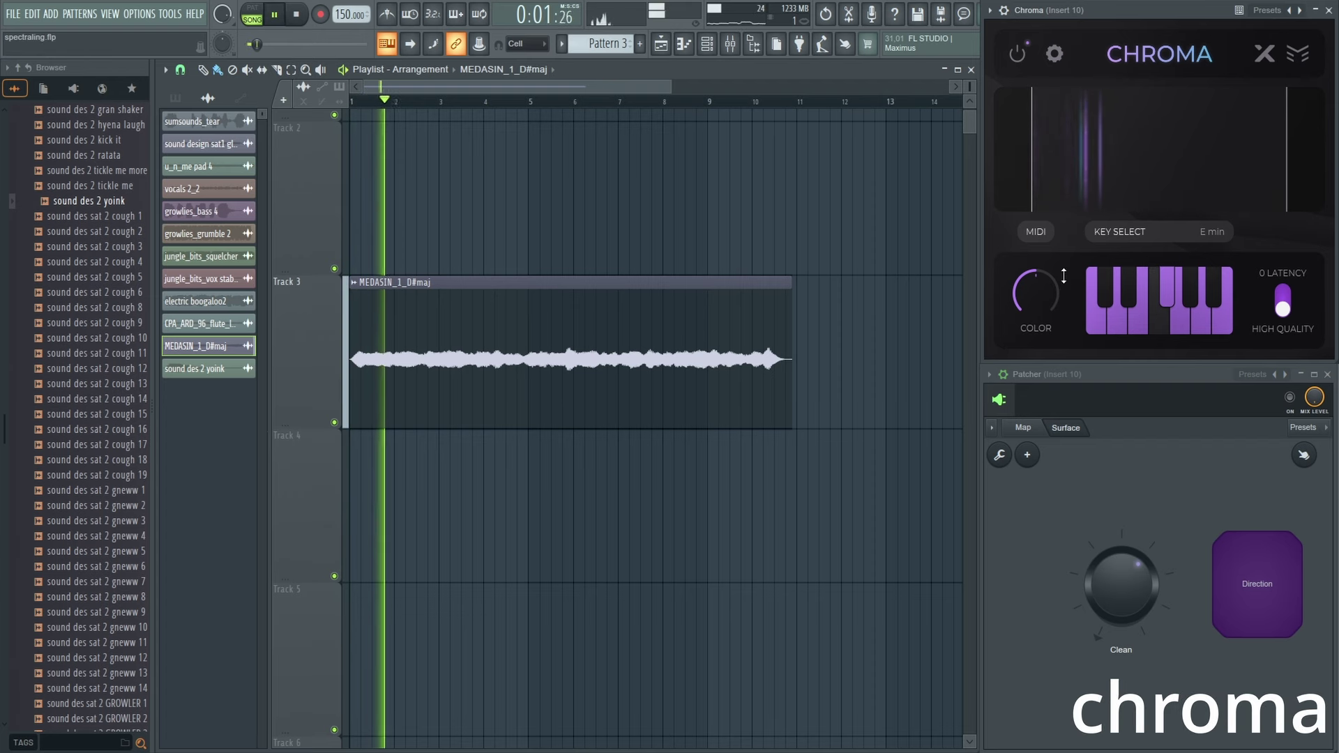
pyautogui.moveTo(1285, 168); pyautogui.dragTo(1247, 168)
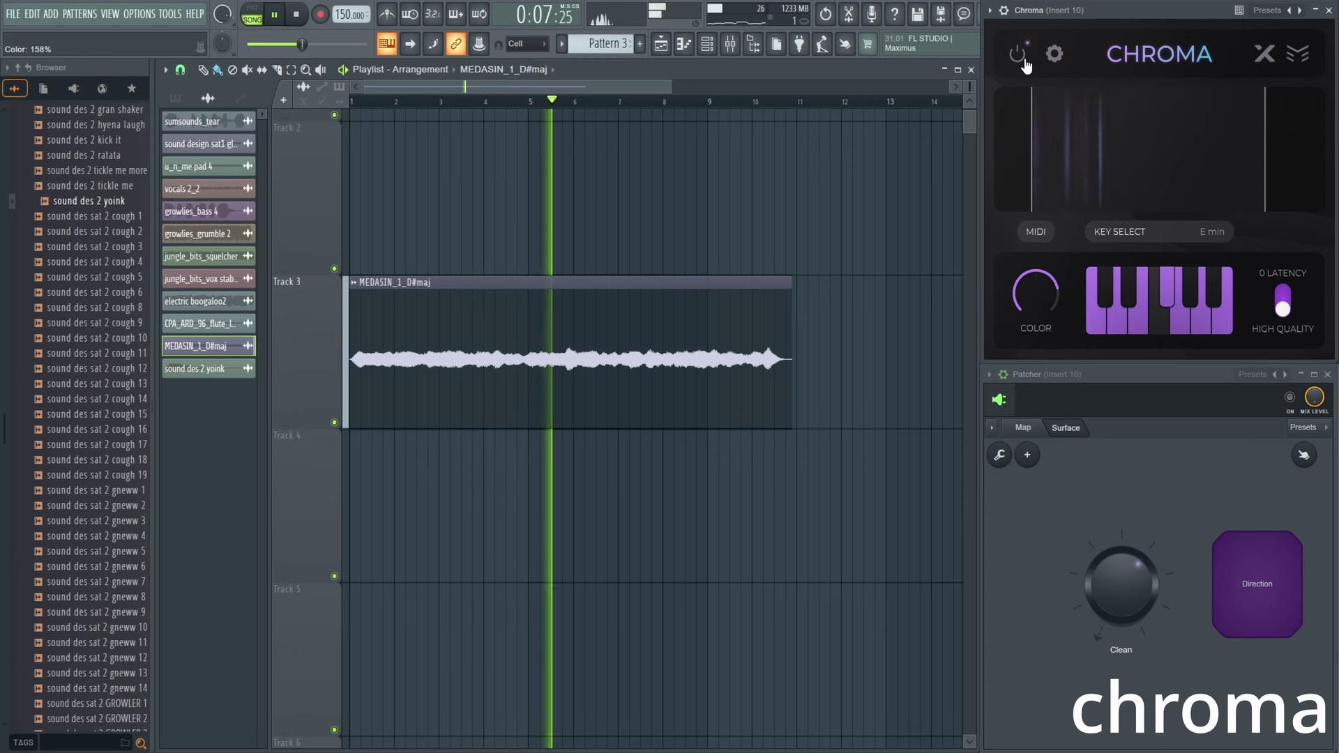
pyautogui.press('space')
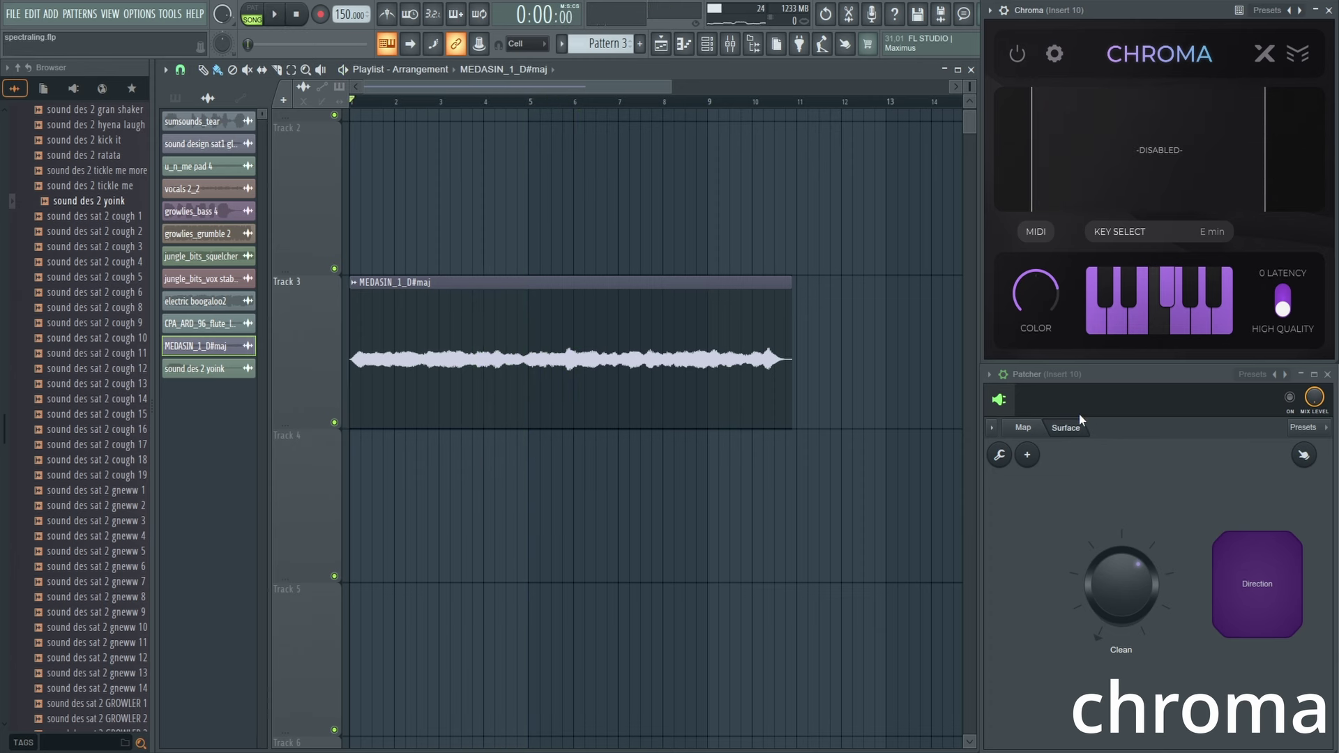
# Play MEDASIN_1_D#maj while alternating Patcher, Chroma and the dry sound, and try Patcher's Direction on before turning it off.
pyautogui.press('space')
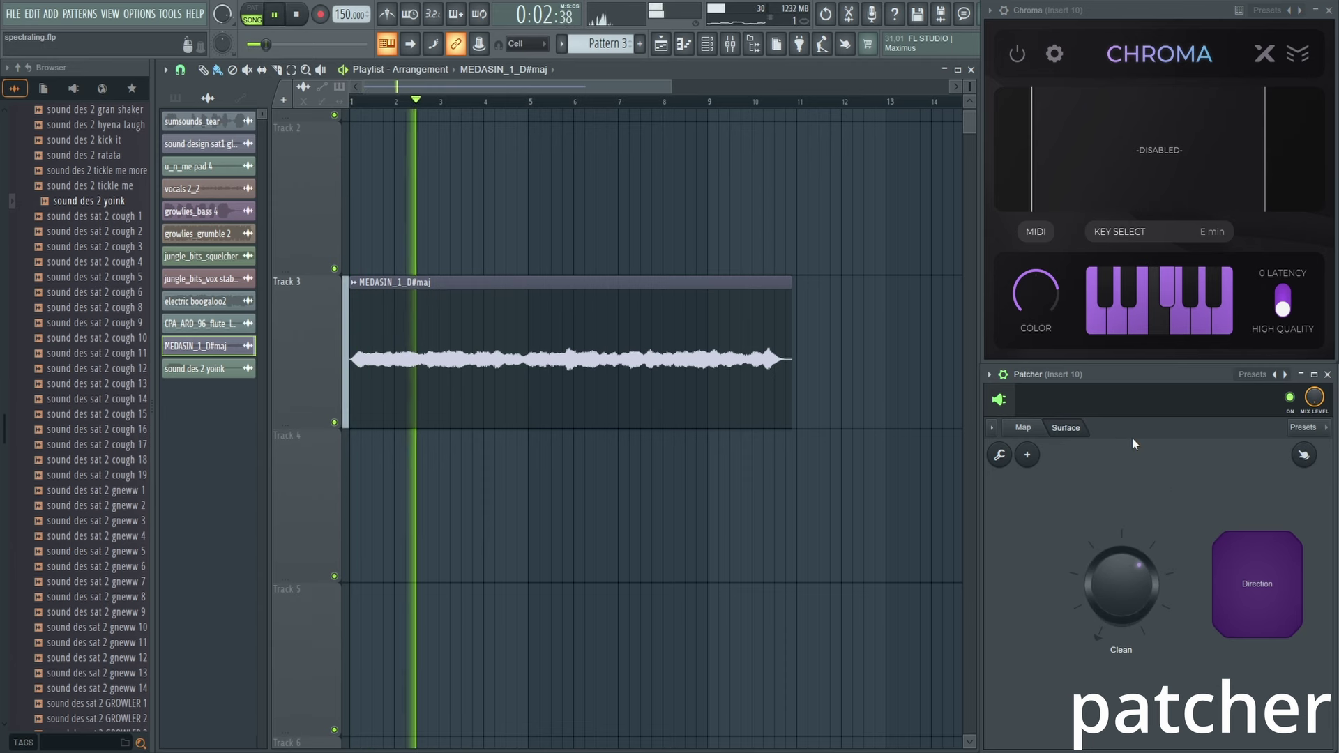
pyautogui.click(1291, 398)
pyautogui.click(1018, 54)
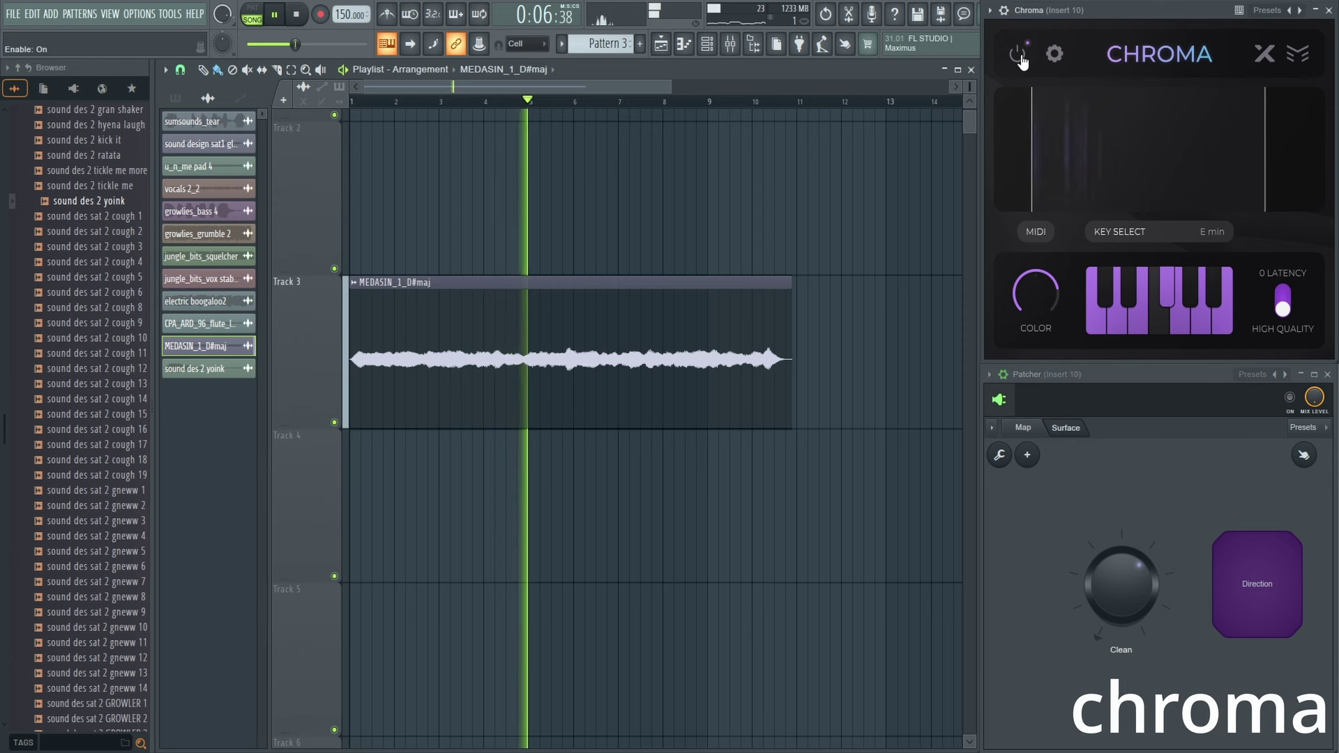
pyautogui.click(1019, 56)
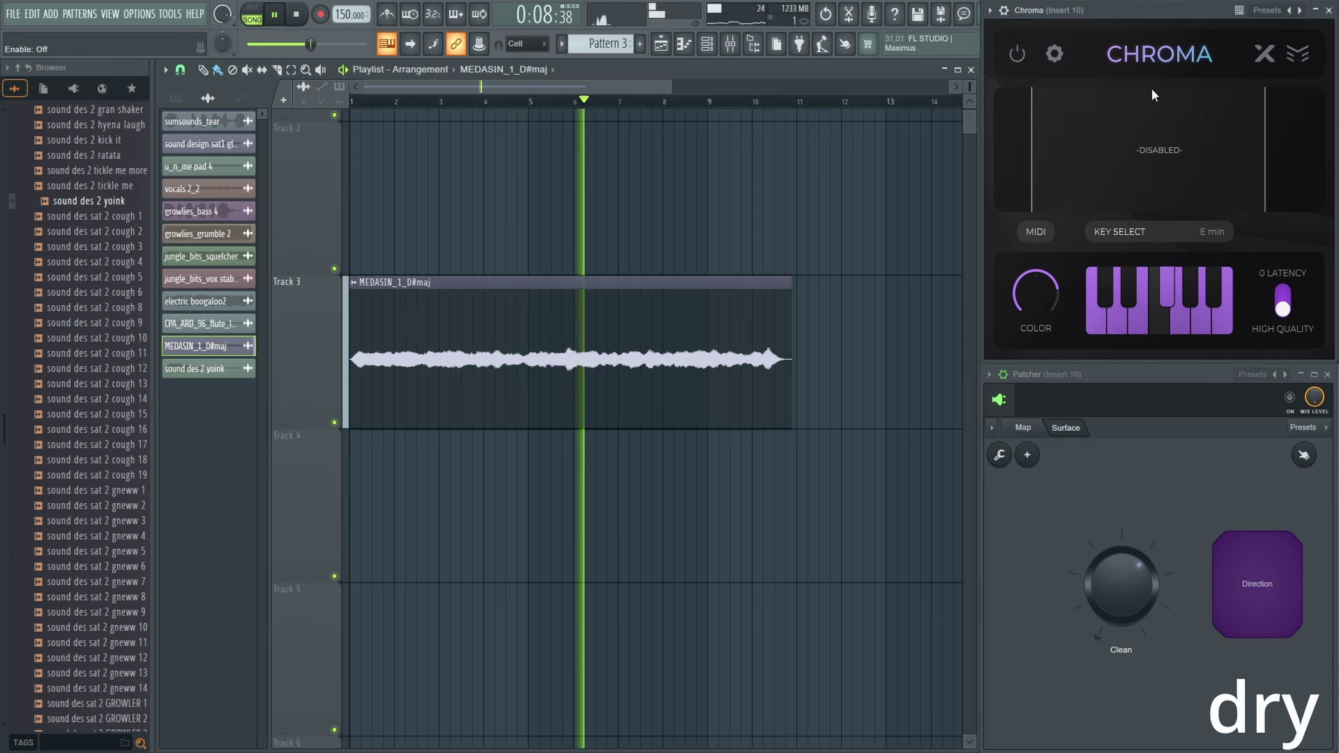
pyautogui.click(1290, 399)
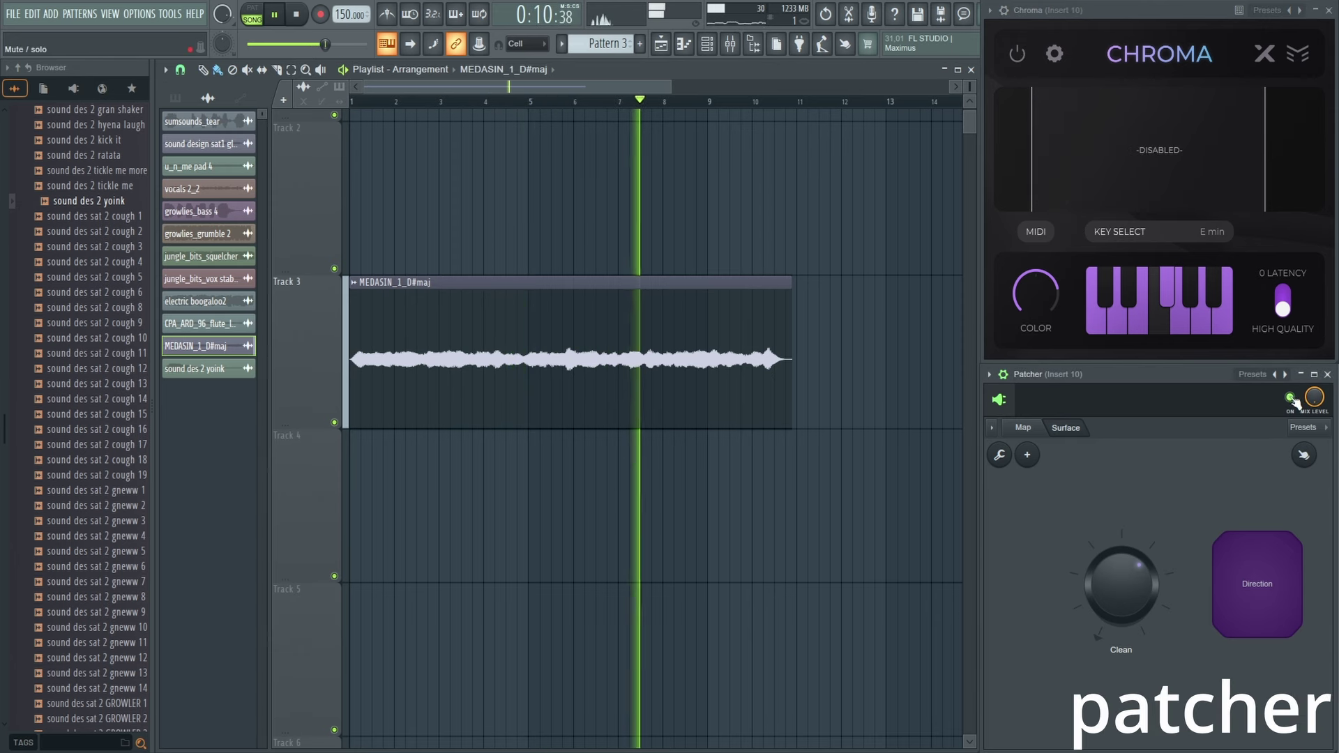
pyautogui.click(1269, 583)
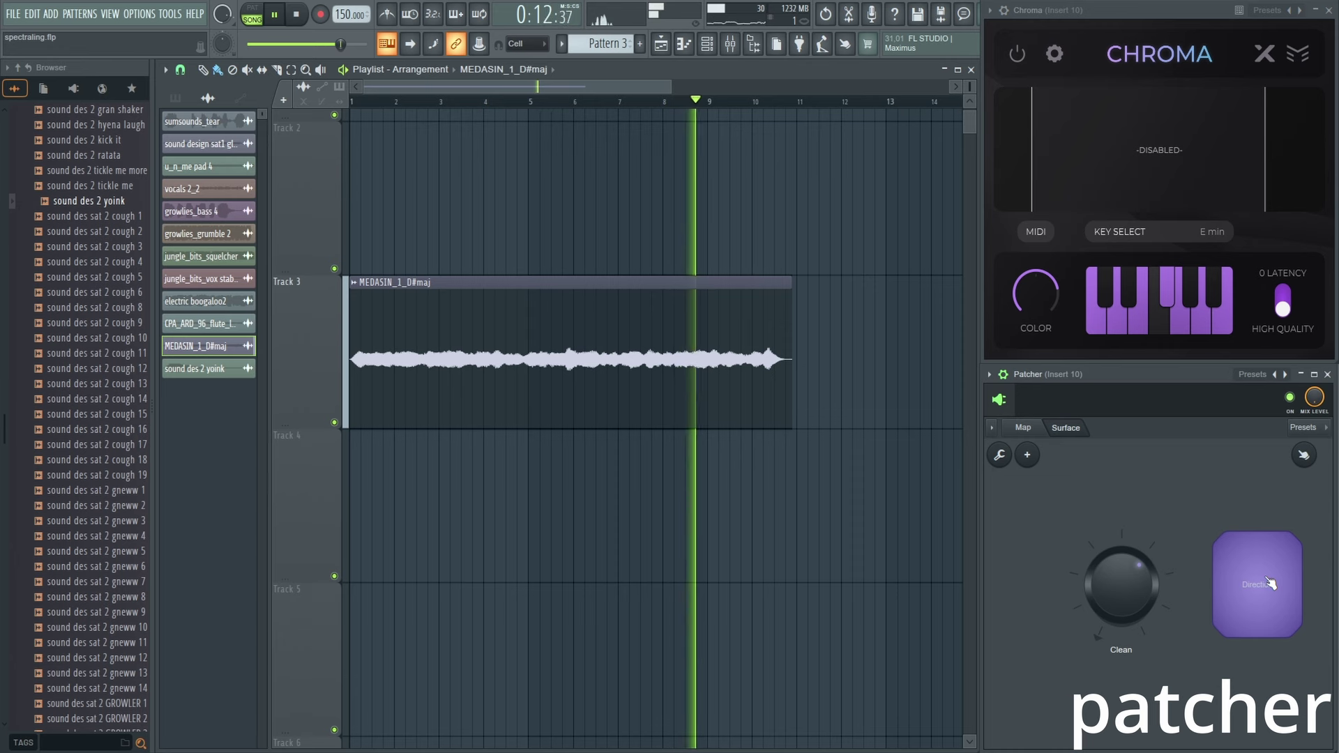
pyautogui.click(1266, 585)
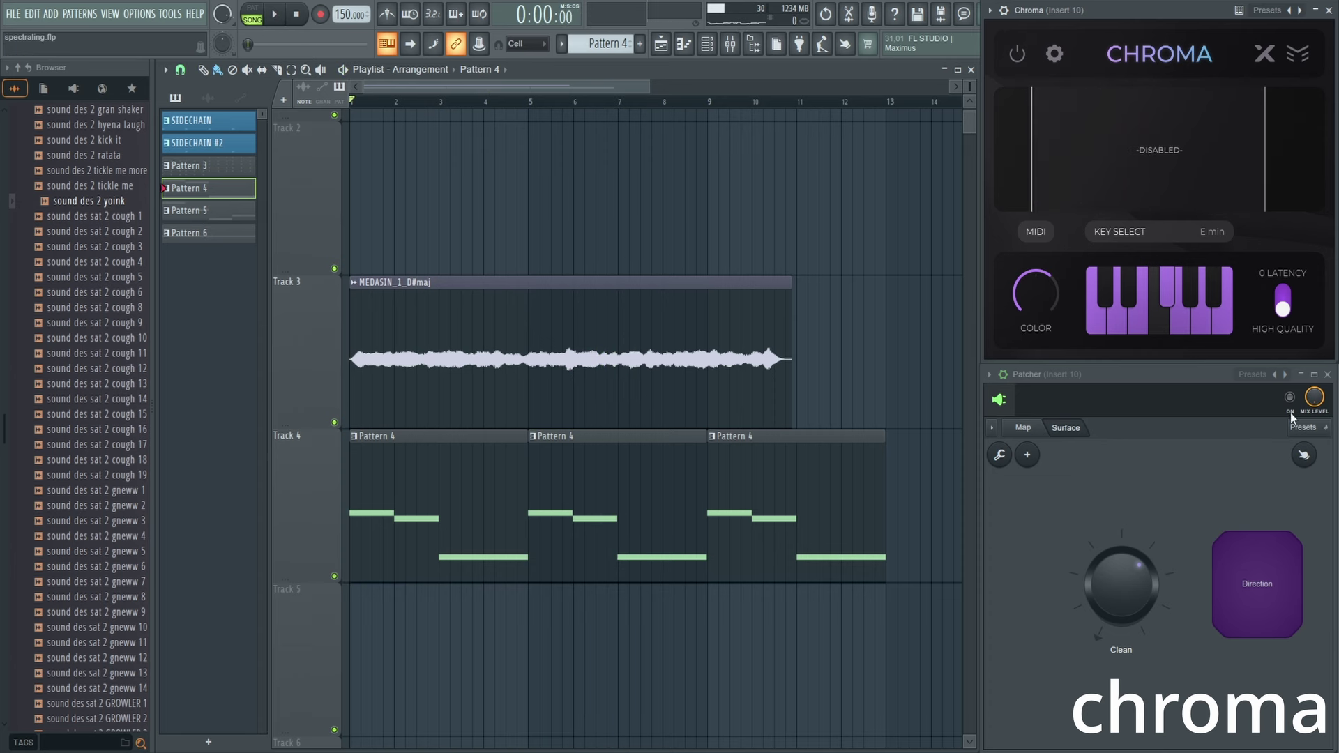
# Play MEDASIN_1_D#maj with Pattern 4 through Patcher, turning Direction on and switching Patcher off and on against the dry sound.
pyautogui.press('space')
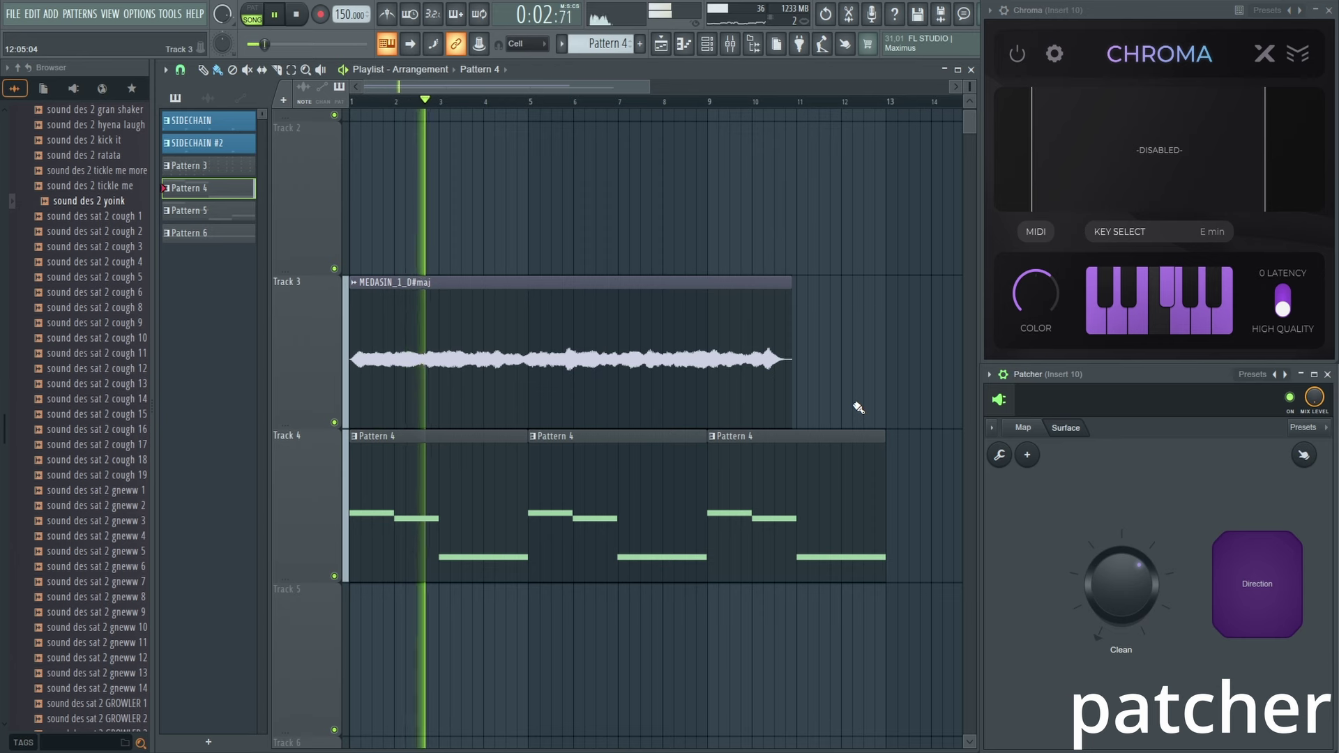
pyautogui.click(1282, 603)
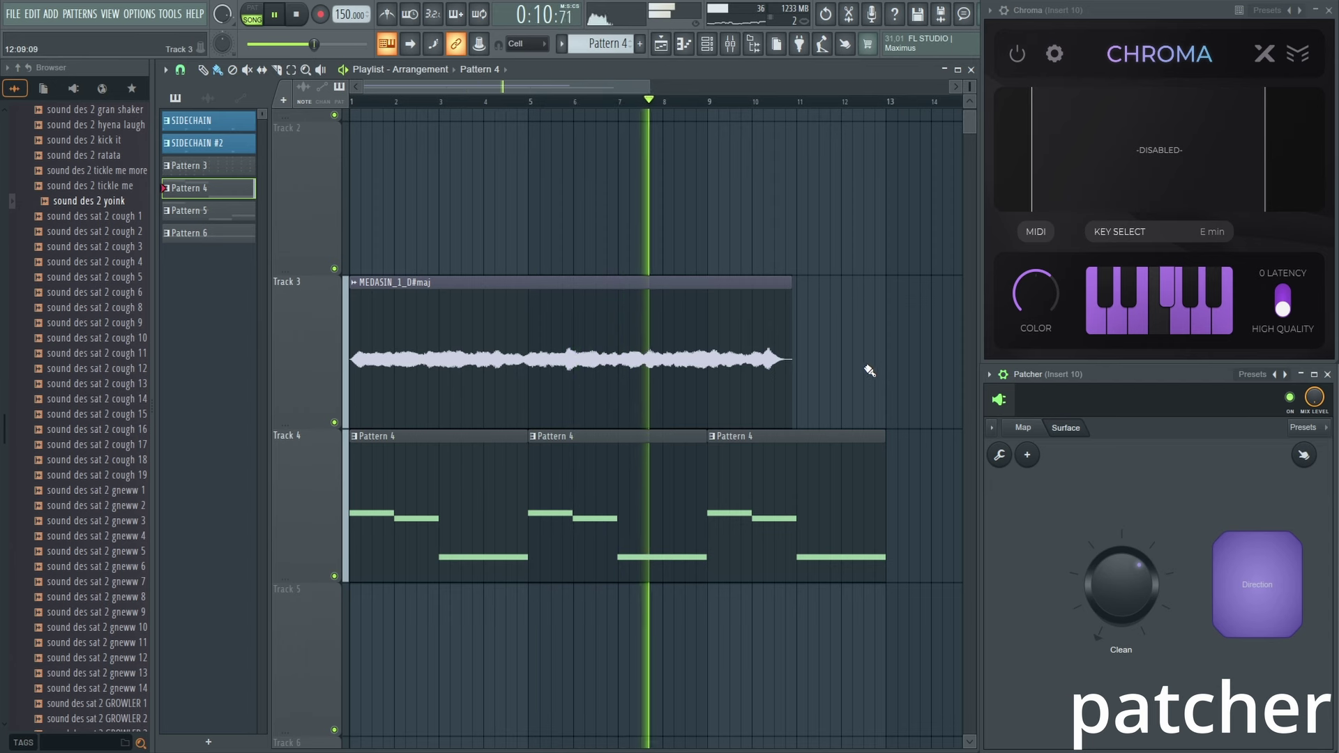
pyautogui.click(1291, 398)
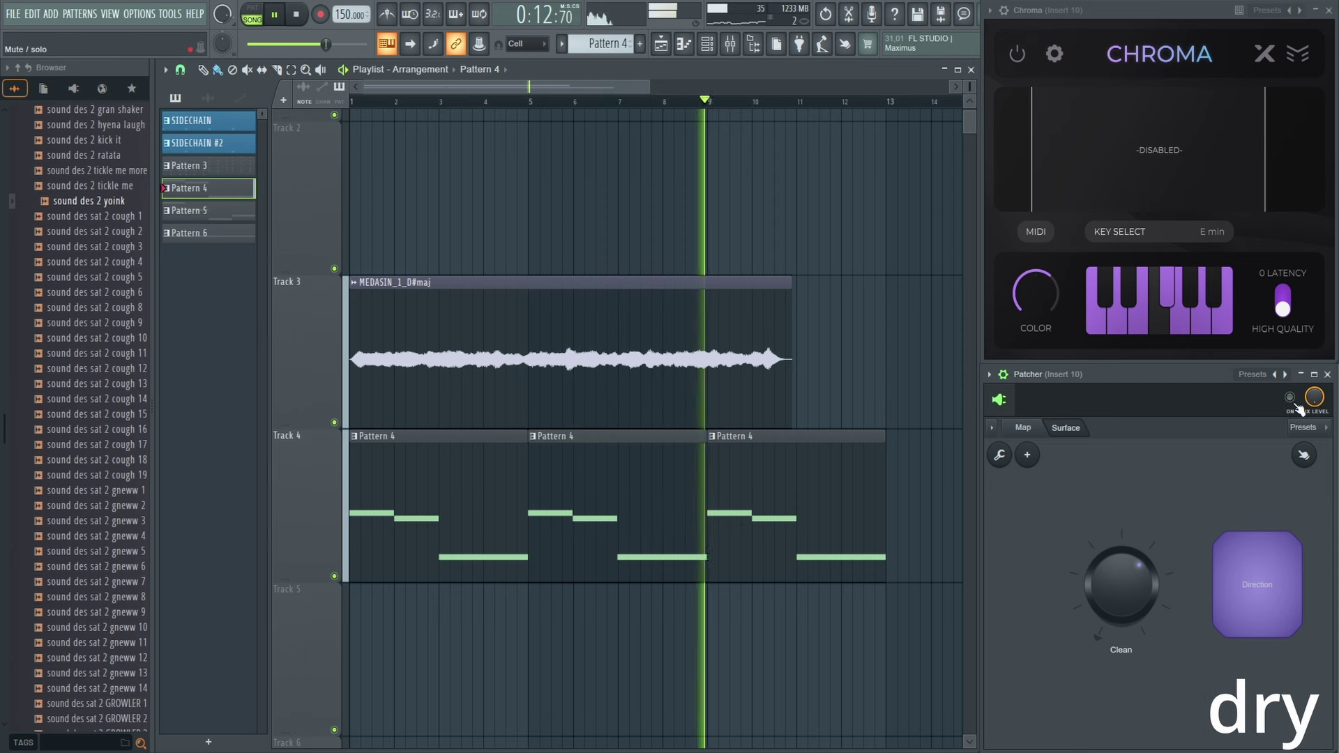
pyautogui.click(1297, 404)
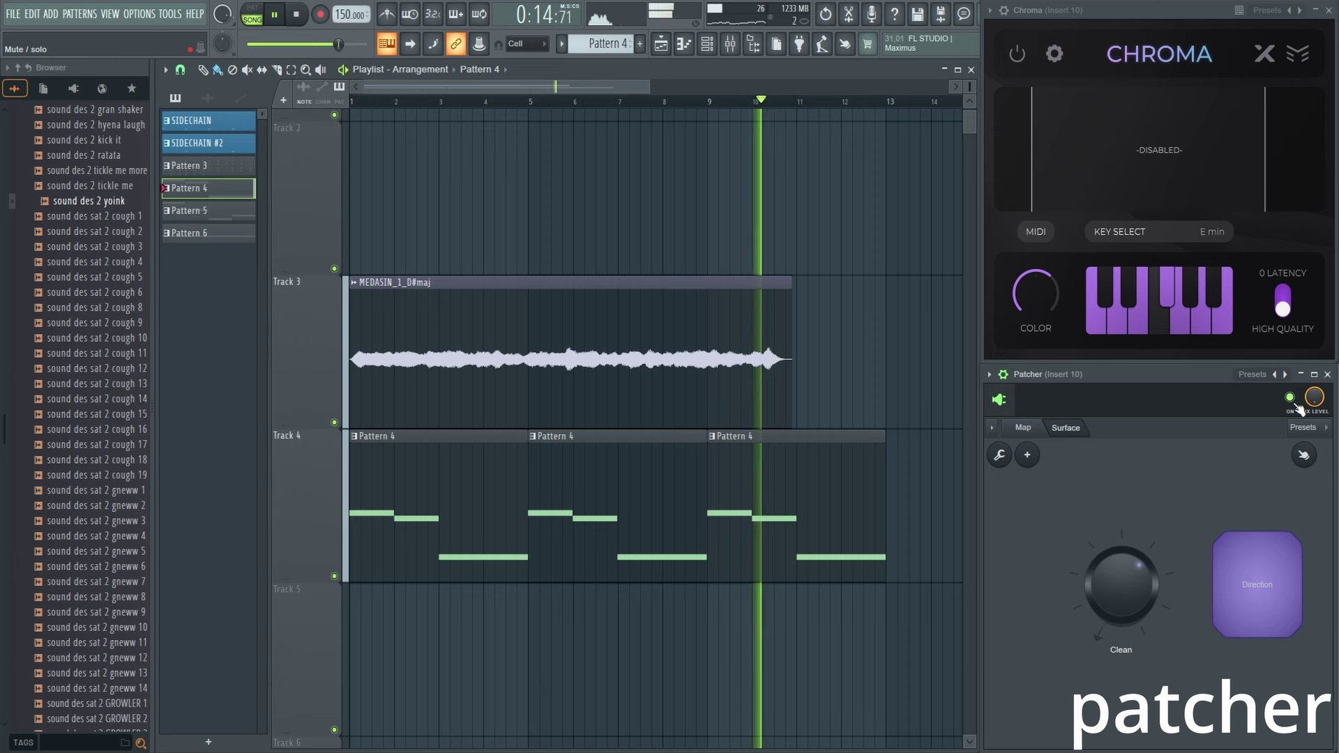